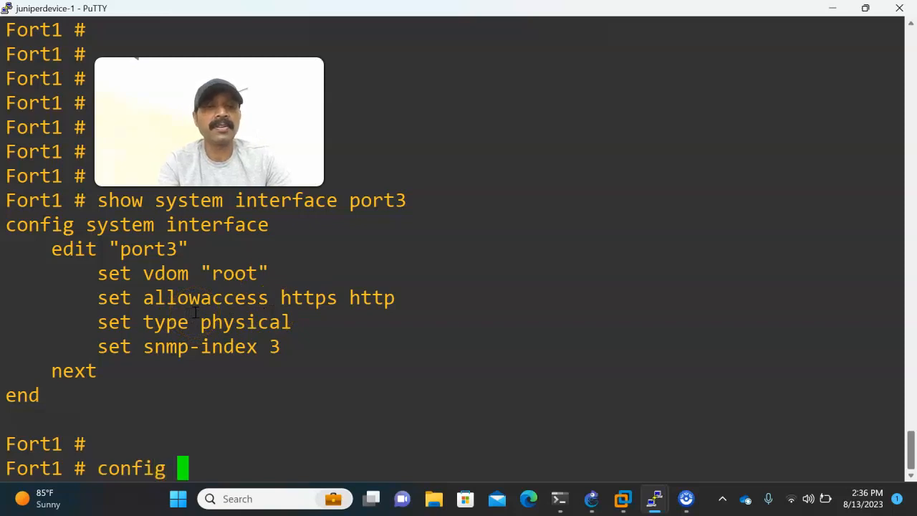
Configure port3 on Fort1 with IP address 192.168.84.52 and netmask 255.255.255.0, and save the interface configuration.
text(system )
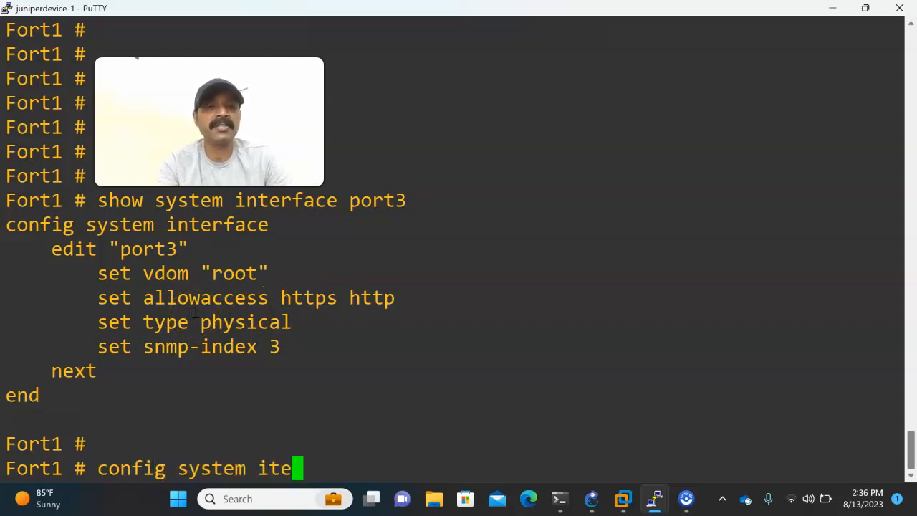
text(interface)
key(Return)
text(ed)
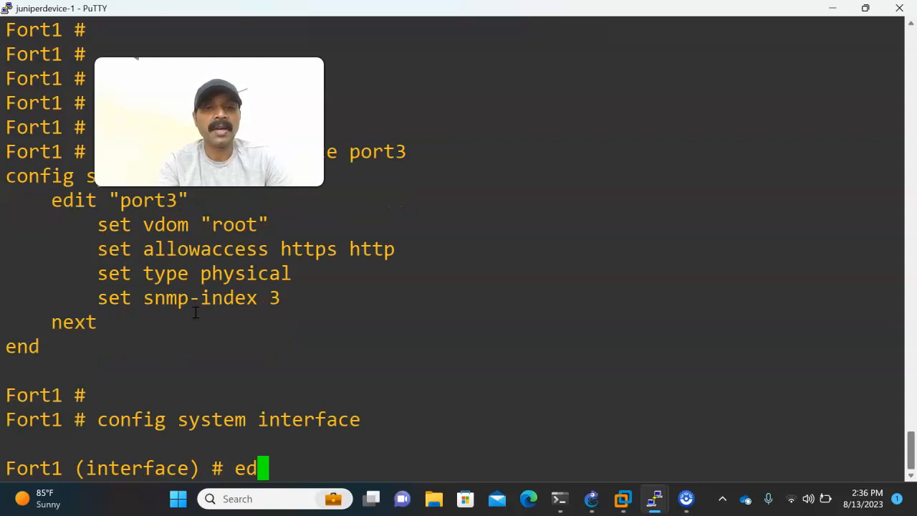
text(it port3)
key(Return)
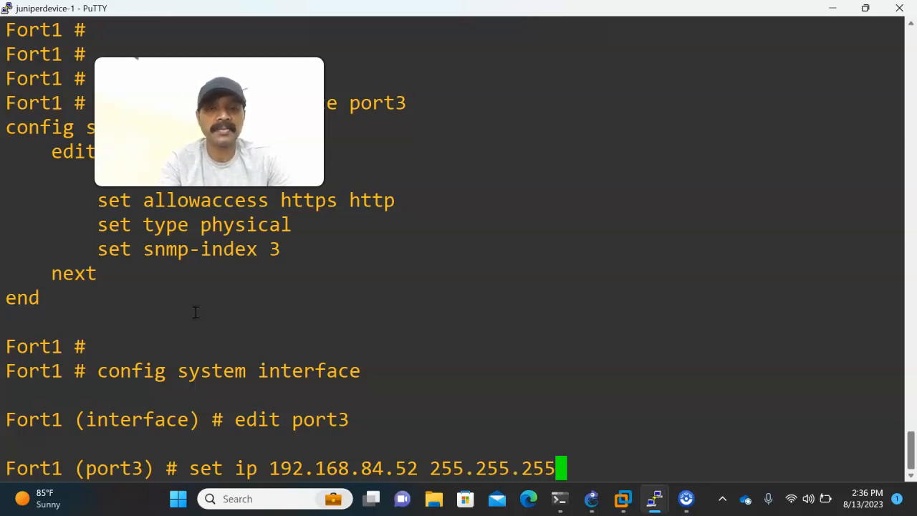
key(Return)
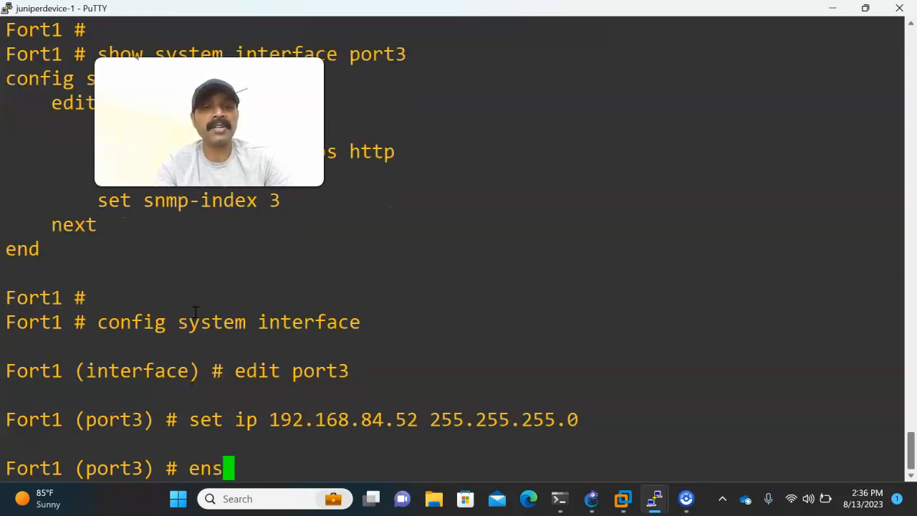
key(Return)
key(Return)
Display the system interface configuration of port3 on Fort1 to check its settings.
key(Up)
key(Up)
key(Up)
key(Up)
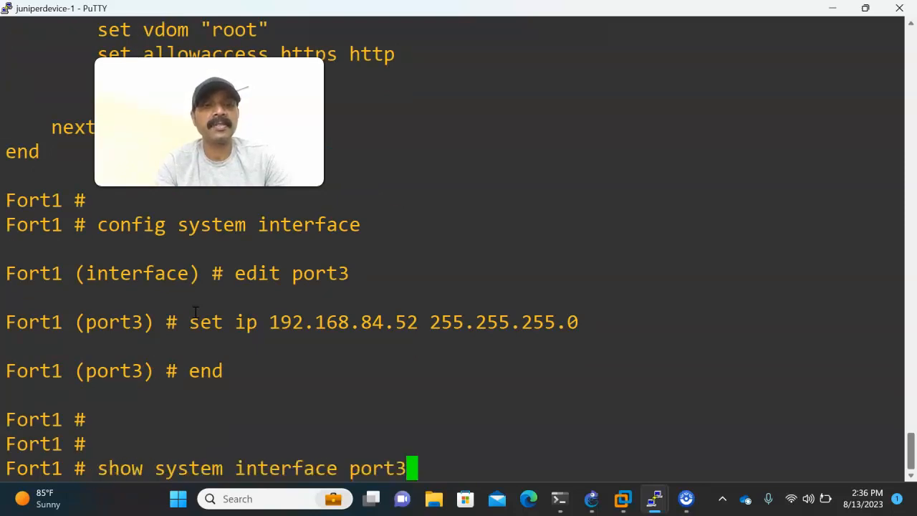
key(Return)
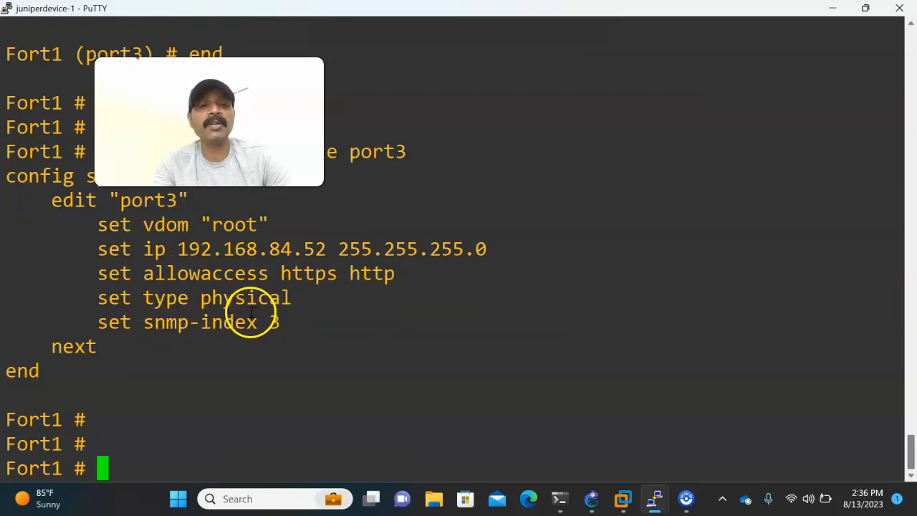
Check the topology in GNS3, switch to the Fort2 PuTTY console and log in as admin with the account password.
click(592, 498)
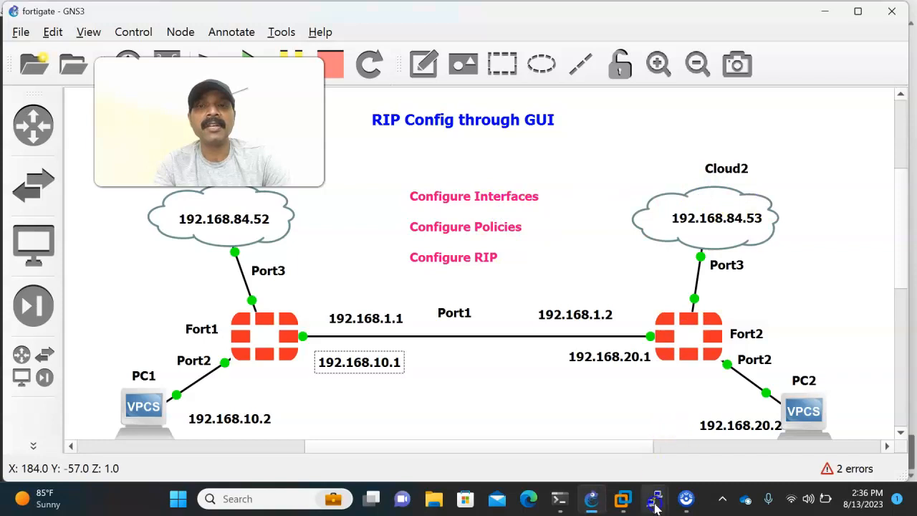
mouse_move(654, 499)
click(723, 440)
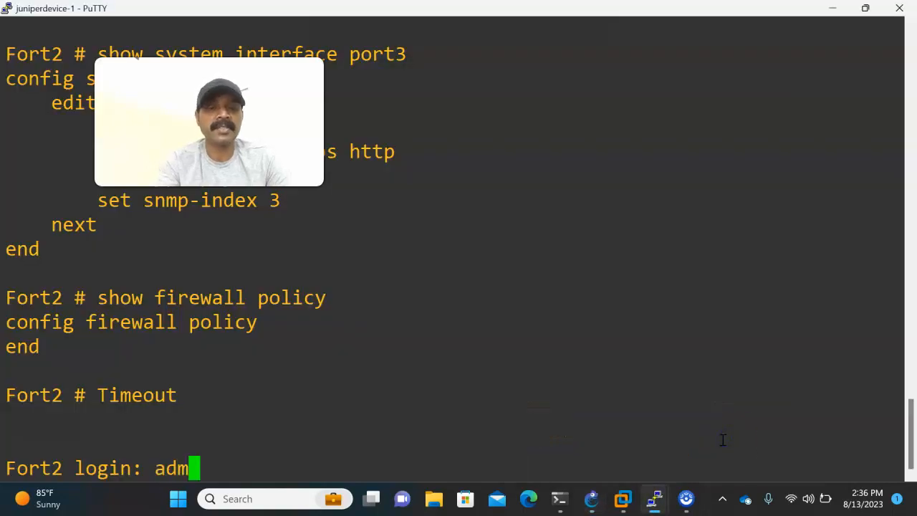
key(Return)
text(****)
key(Return)
key(Return)
key(Return)
key(Return)
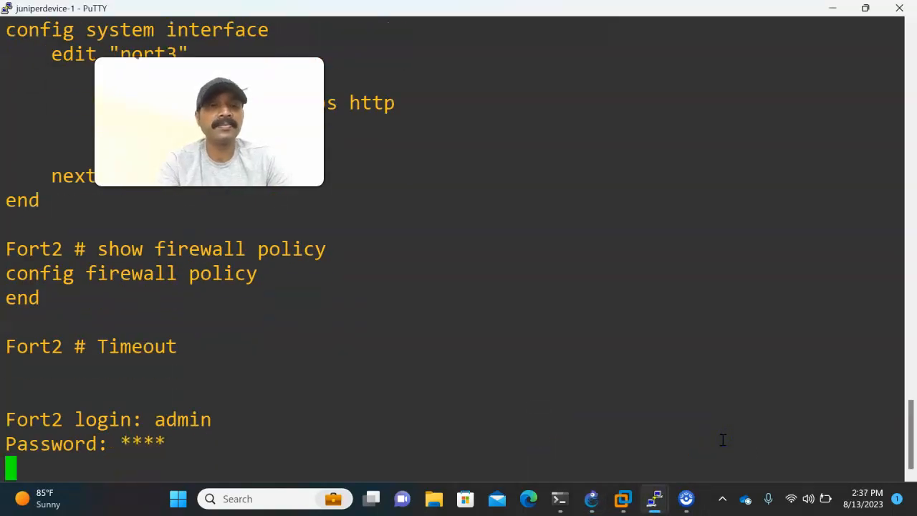
Configure port3 on Fort2 with IP address 192.168.84.53 and netmask 255.255.255.0, and save the interface configuration.
text(config s)
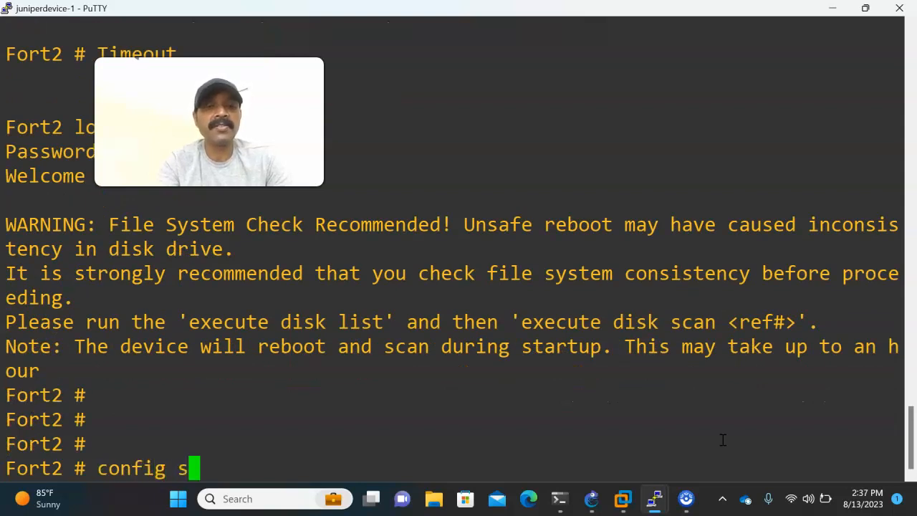
text(ystem interface)
key(Return)
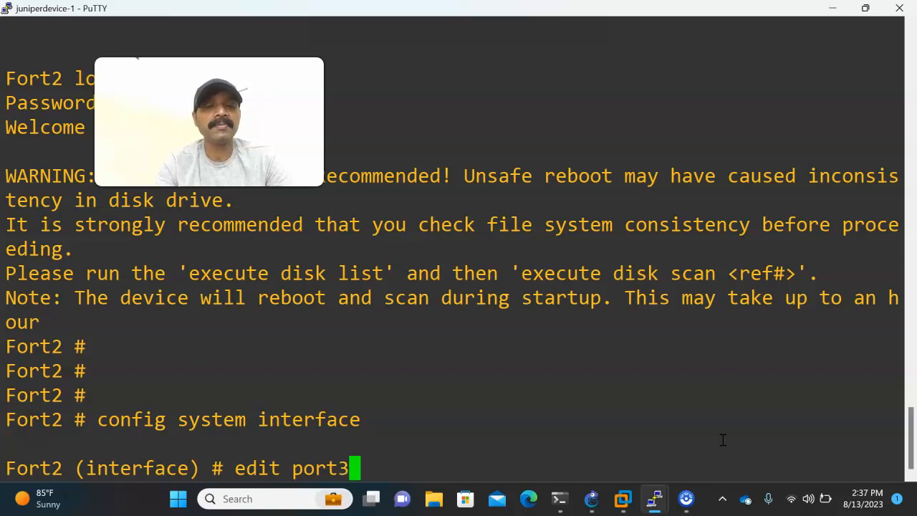
text(edit port3)
key(Return)
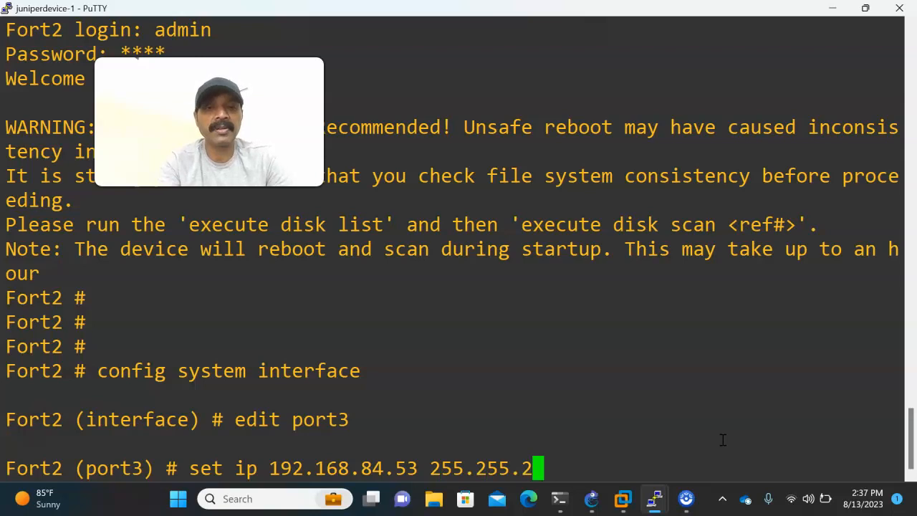
key(Return)
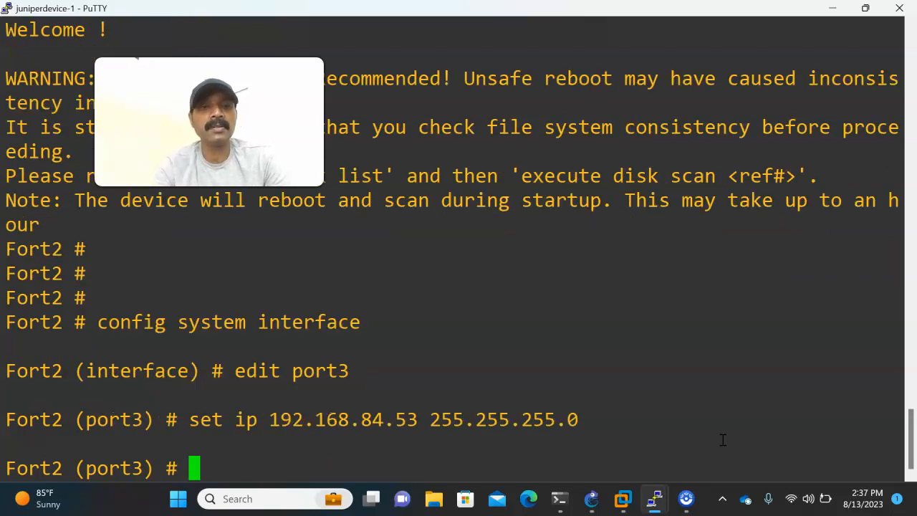
text(end)
key(Return)
key(Return)
key(Return)
key(Return)
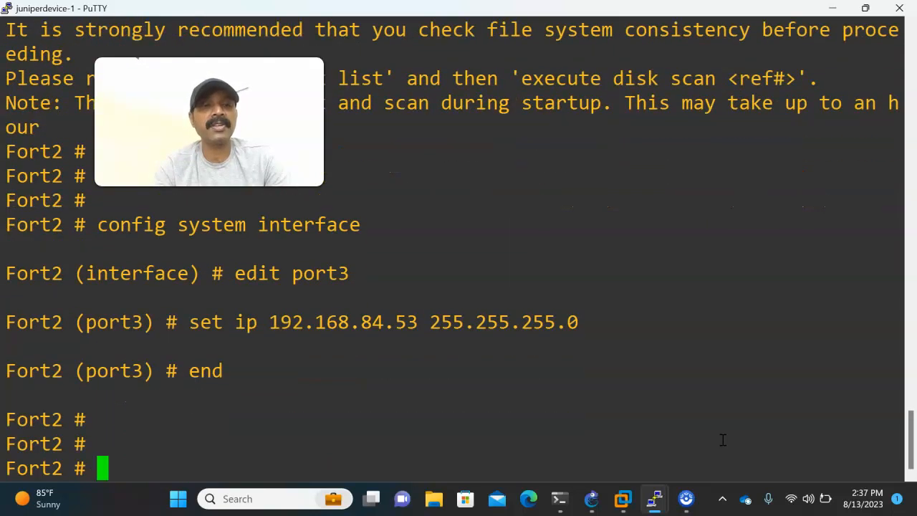
Display the system interface configuration of port3 on Fort2 to check its settings.
text(show system )
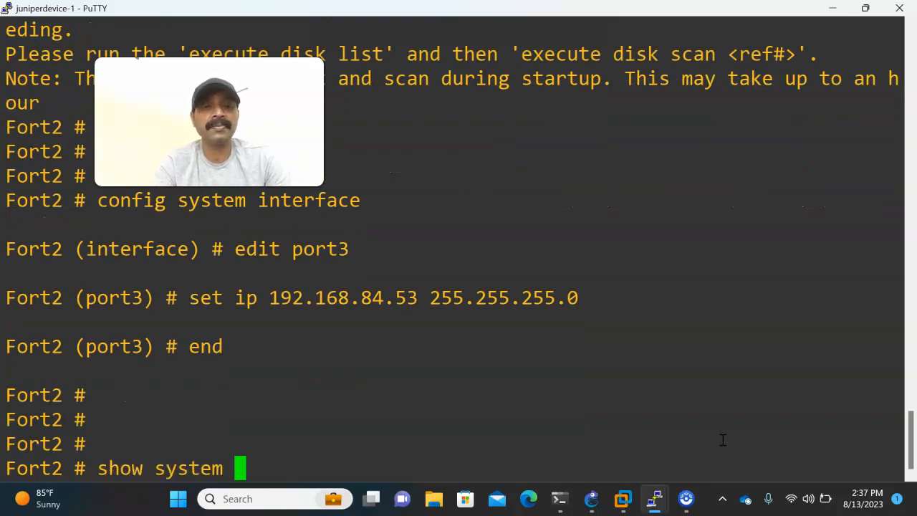
text(interface )
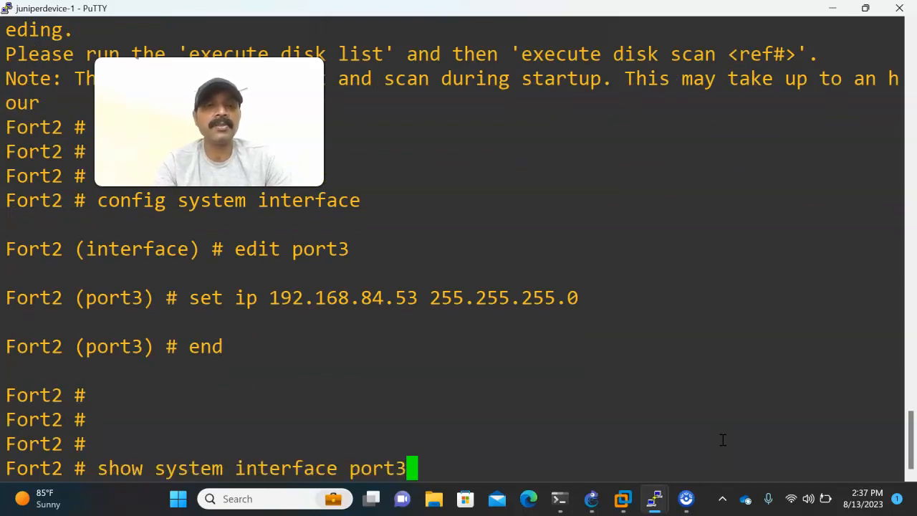
text(port3)
key(Return)
key(Return)
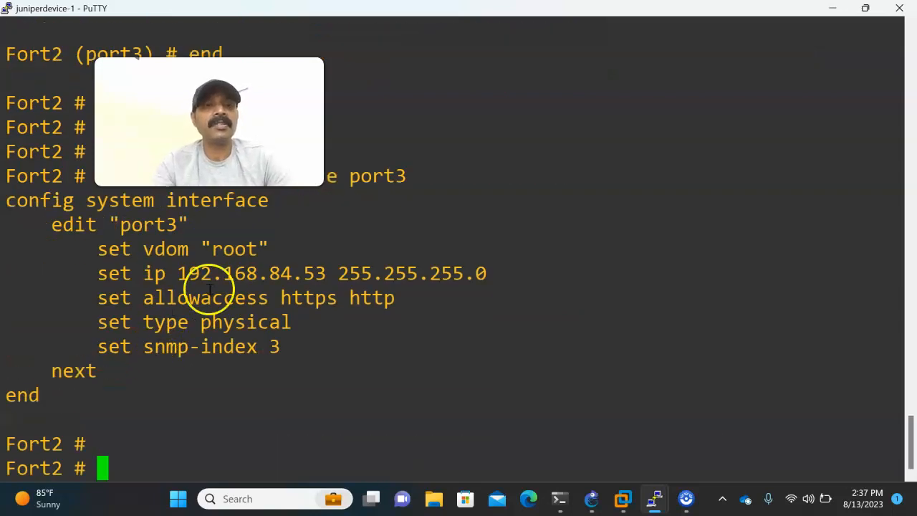
Compare the RIP topology diagram in GNS3 with the port3 settings in the Fort1 PuTTY console.
click(589, 499)
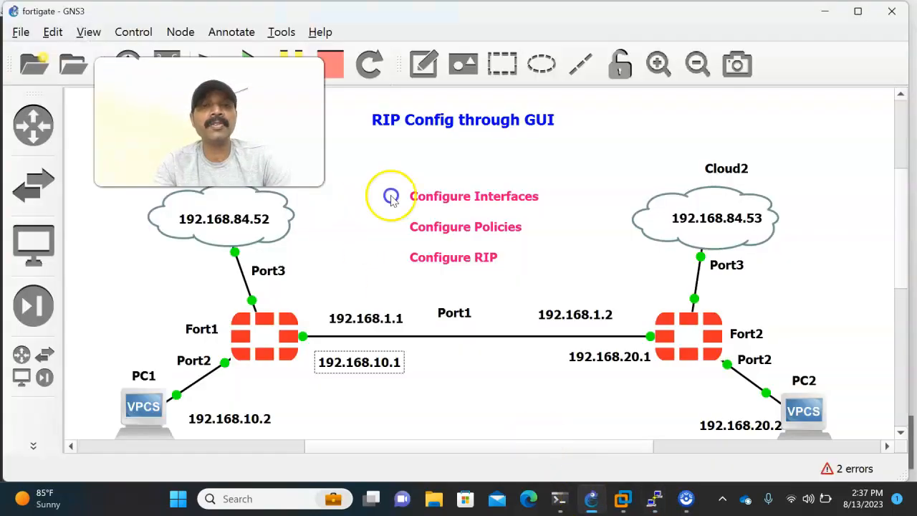
mouse_move(652, 494)
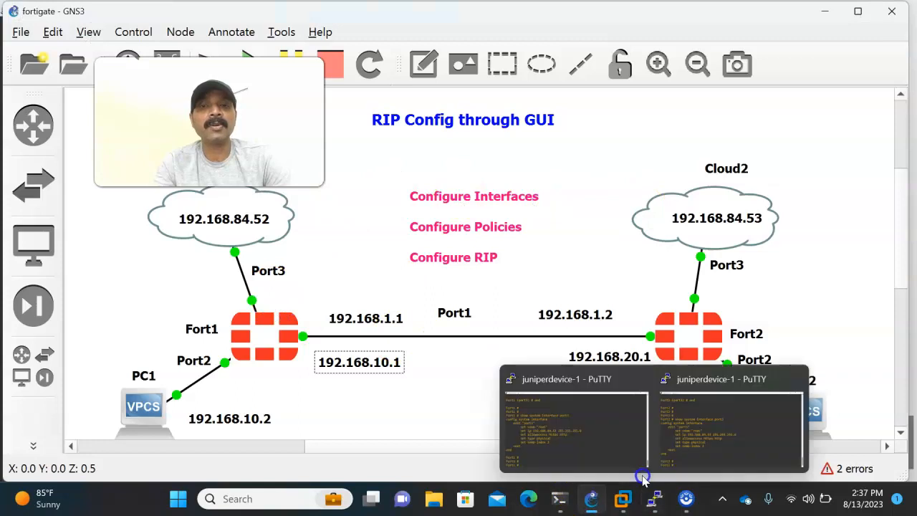
click(577, 438)
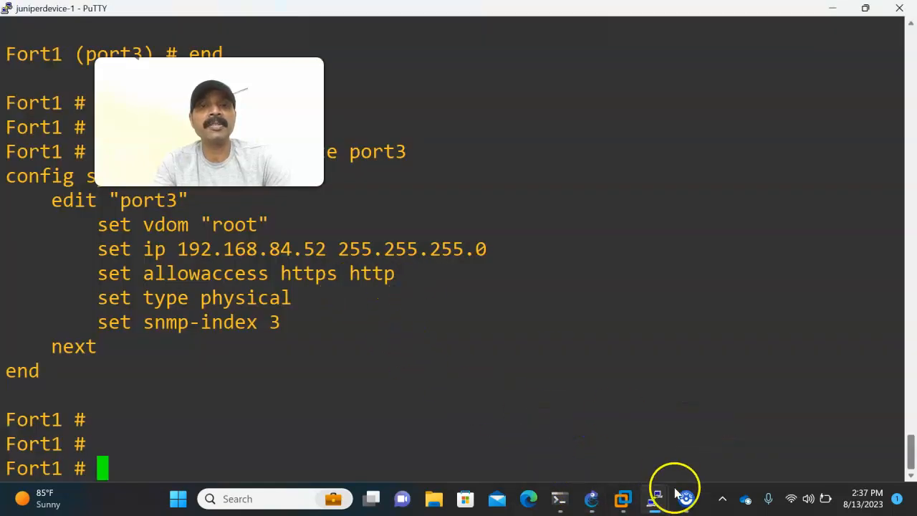
click(594, 493)
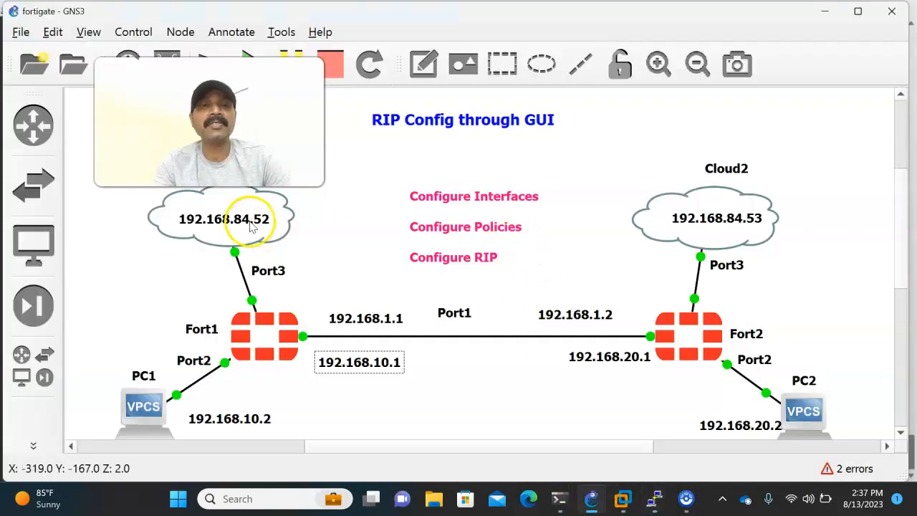
Launch Google Chrome and open the Fort1 management address 192.168.84.52.
click(178, 498)
text(ch)
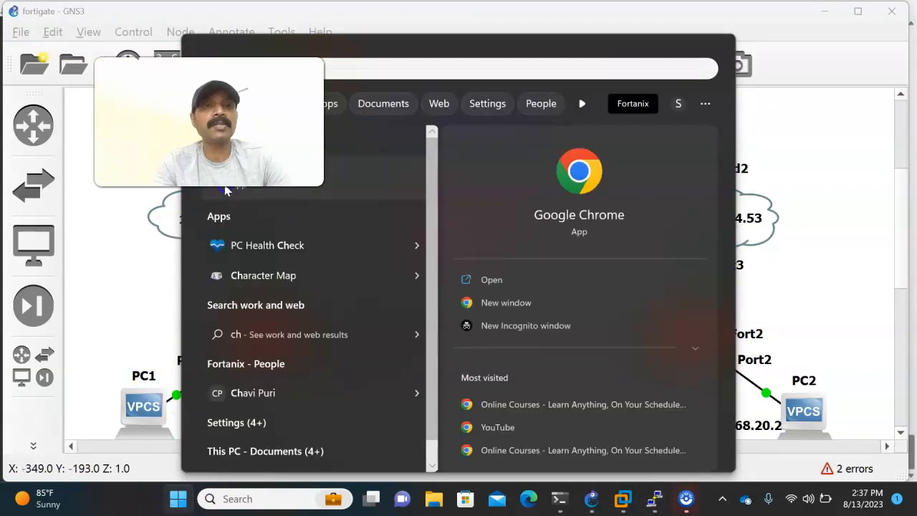
key(Return)
drag(226, 190, 332, 363)
click(198, 44)
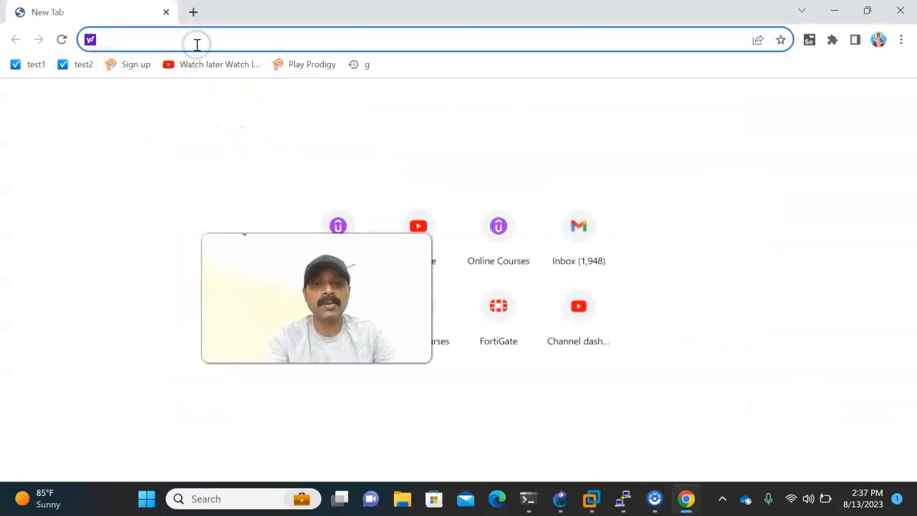
text(192.168)
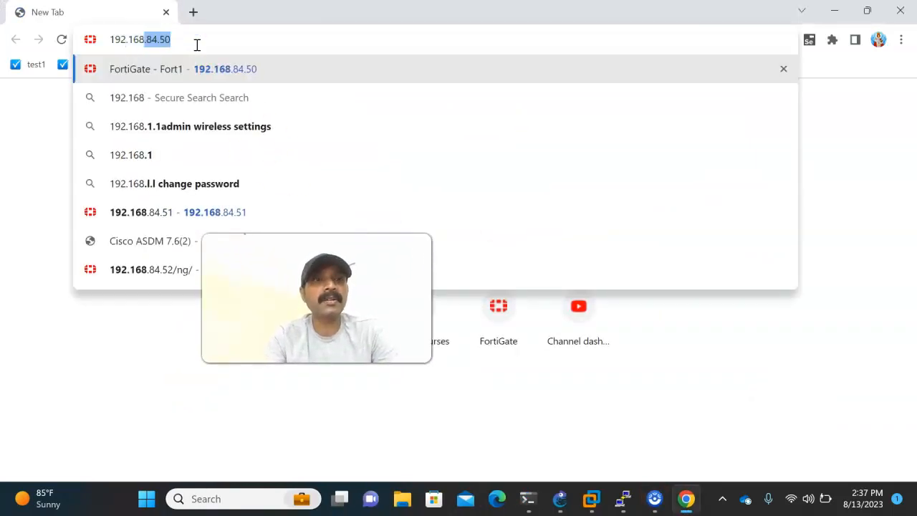
text(.84.52)
key(Return)
drag(290, 235, 726, 79)
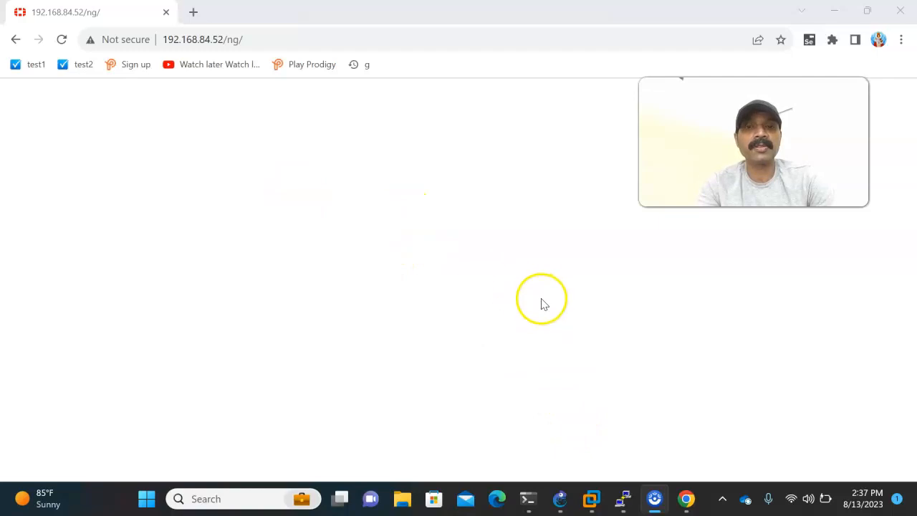
Reload the blank Fort1 page at 192.168.84.52/ng/ in Chrome after a glance at the GNS3 topology.
click(560, 496)
click(561, 496)
click(208, 40)
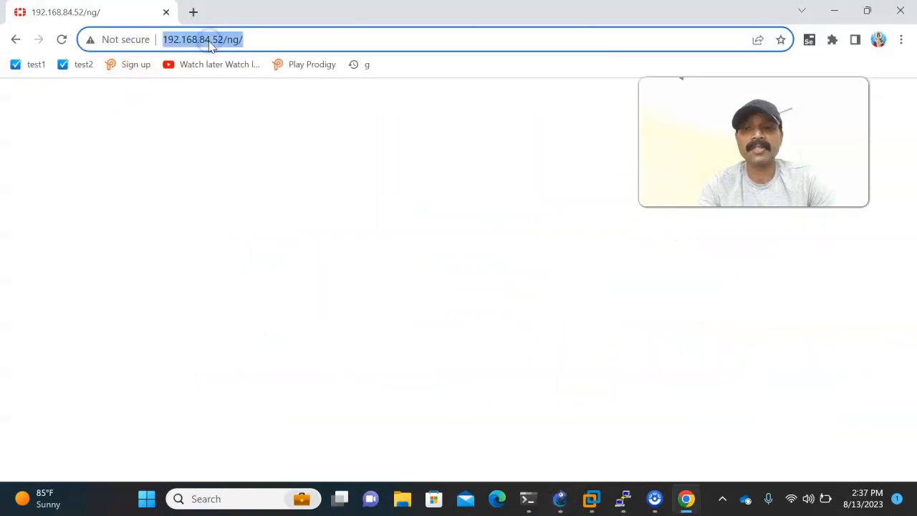
key(Return)
Log in to the Fort1 web interface with the admin username and account password, and postpone the file system check.
click(379, 271)
text(a)
key(Tab)
text(a)
key(Return)
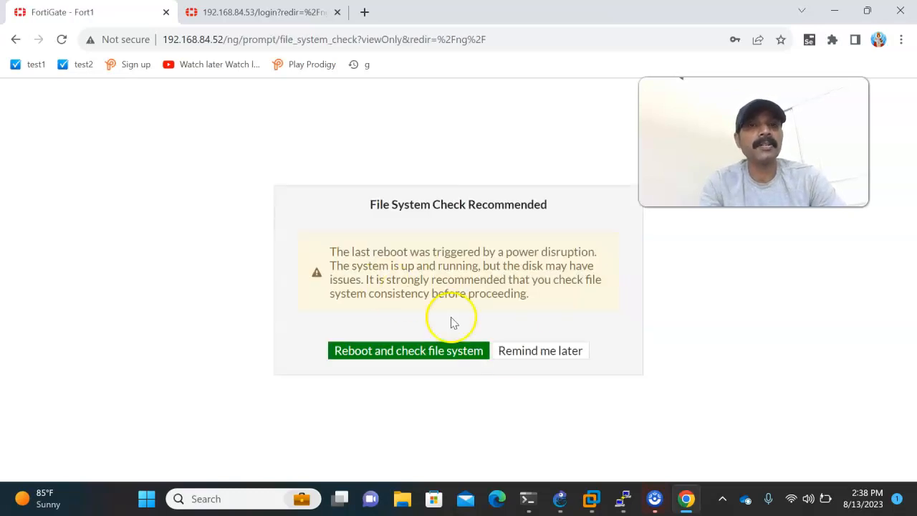
click(524, 354)
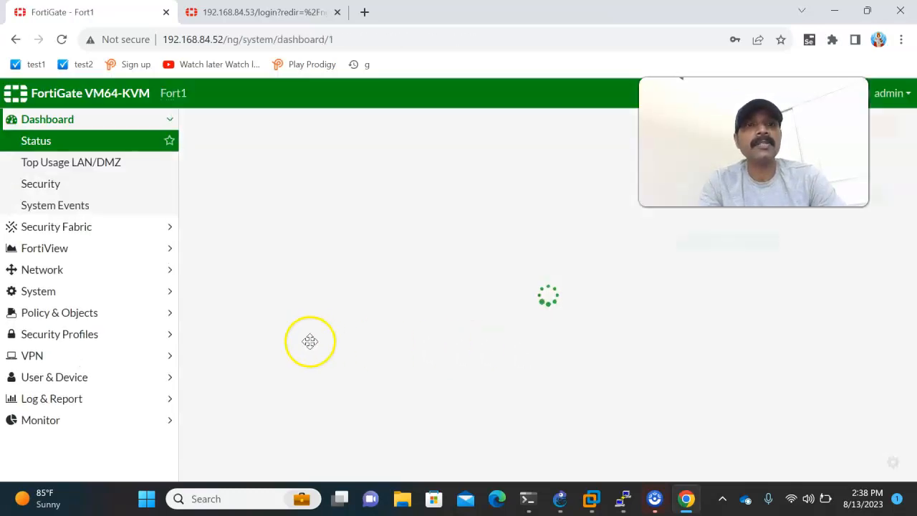
Review the addressing and configuration tasks in the GNS3 topology, and return to the Fort1 dashboard in Chrome.
click(558, 496)
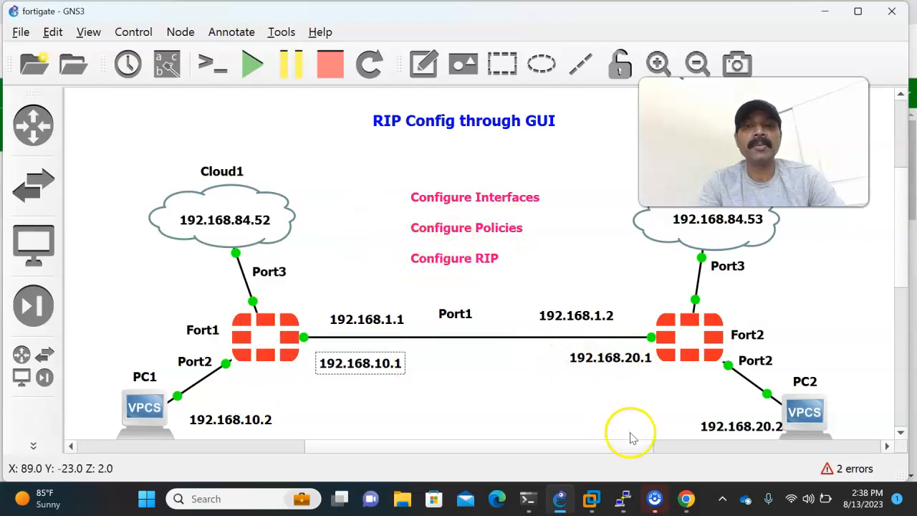
mouse_move(676, 483)
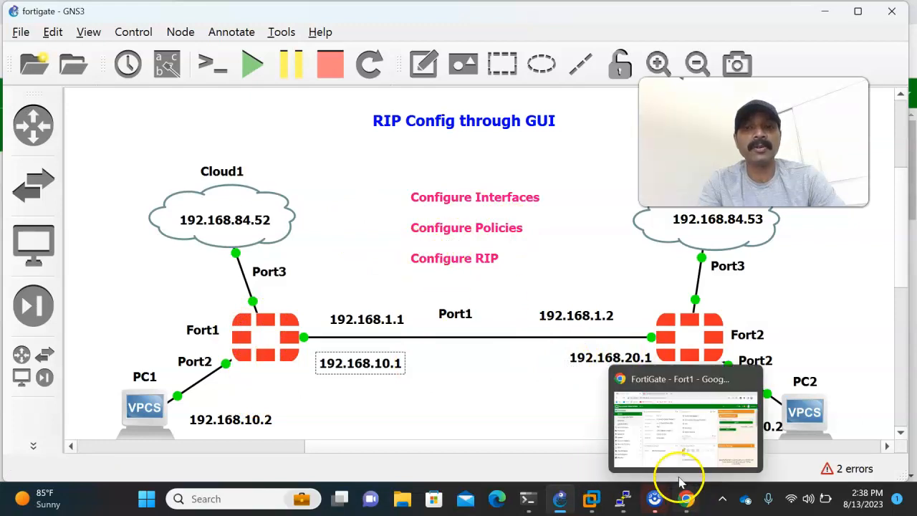
click(671, 462)
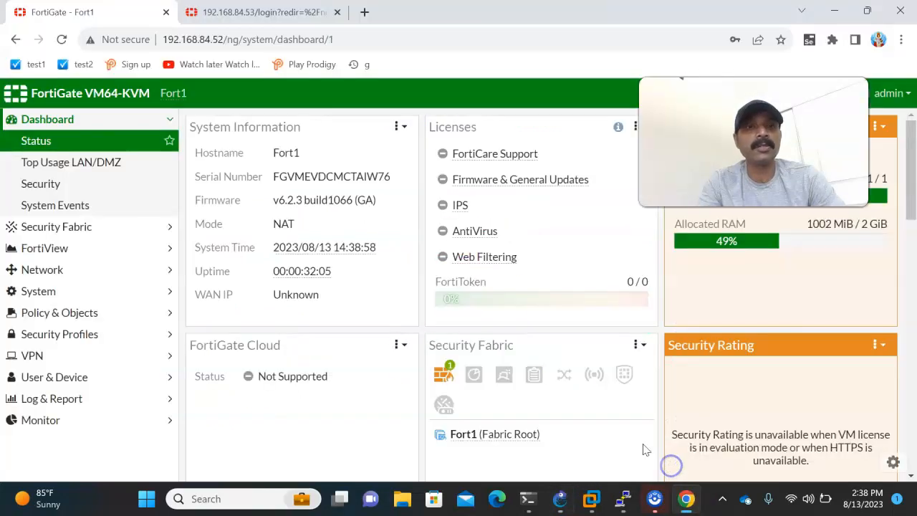
Open Fort1's network interfaces list and examine the addresses and administrative access of its physical ports.
click(41, 272)
click(39, 210)
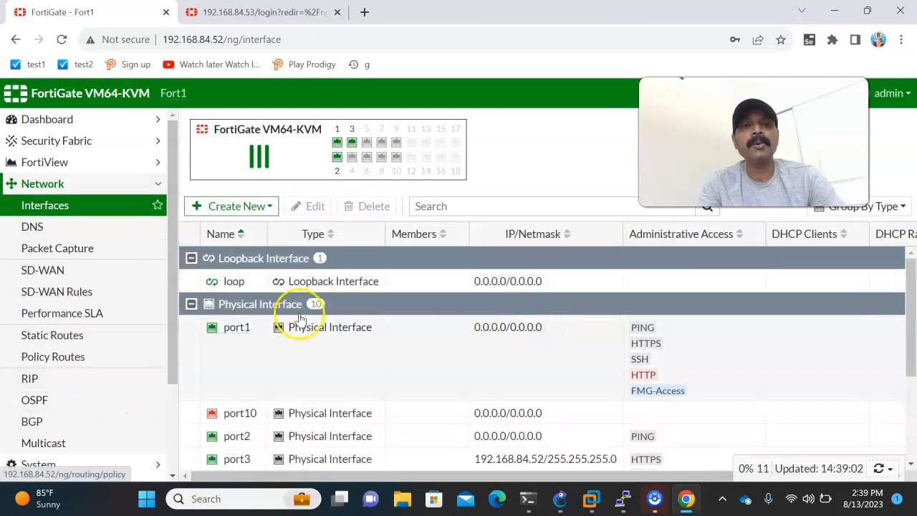
mouse_move(236, 327)
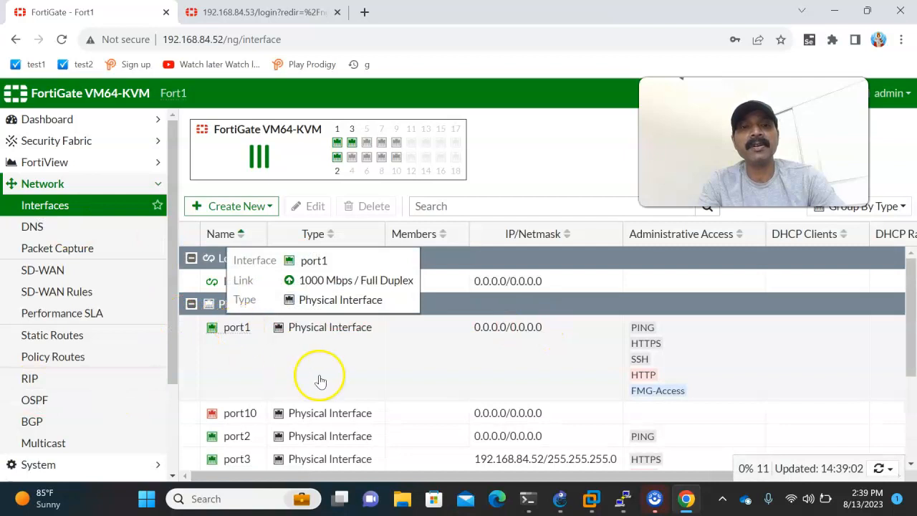
scroll(320, 379, down, 2)
scroll(292, 410, down, 1)
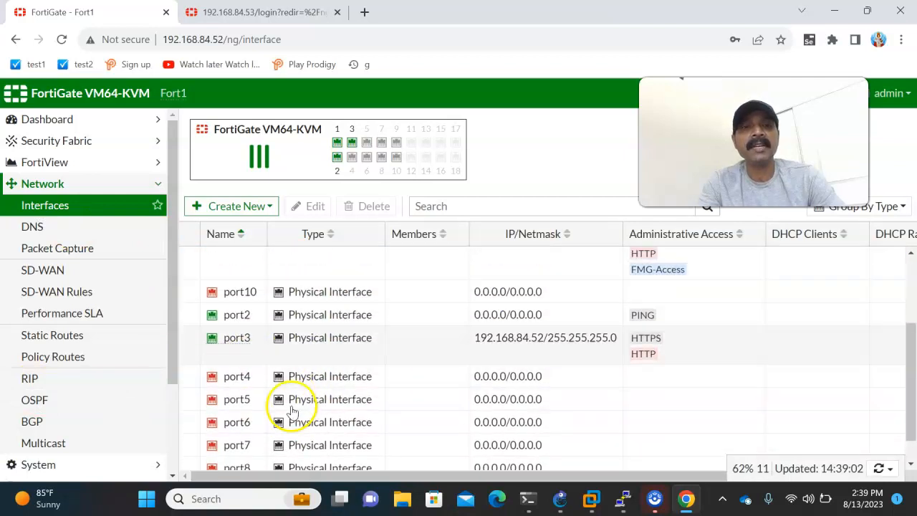
scroll(292, 410, down, 1)
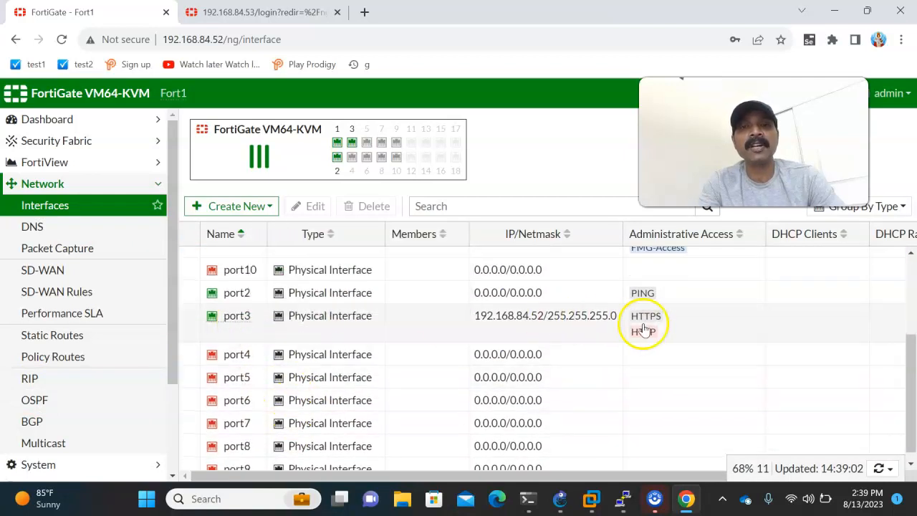
Open Fort1's port1 interface for editing and give it the alias wan and the role WAN.
scroll(505, 348, up, 3)
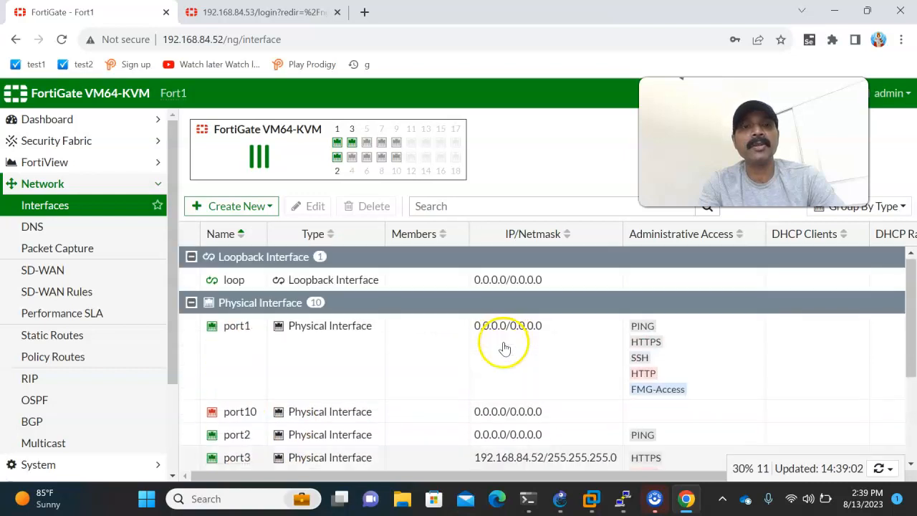
double_click(240, 329)
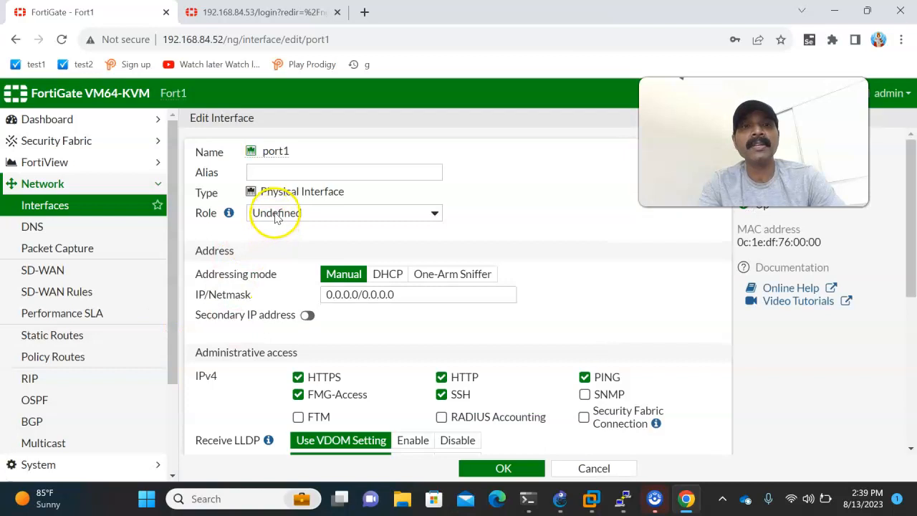
click(277, 215)
click(271, 228)
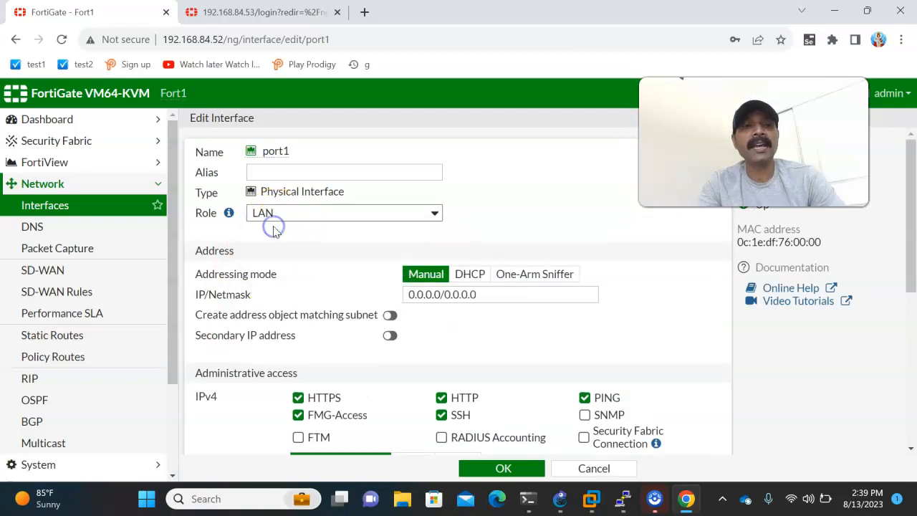
click(274, 176)
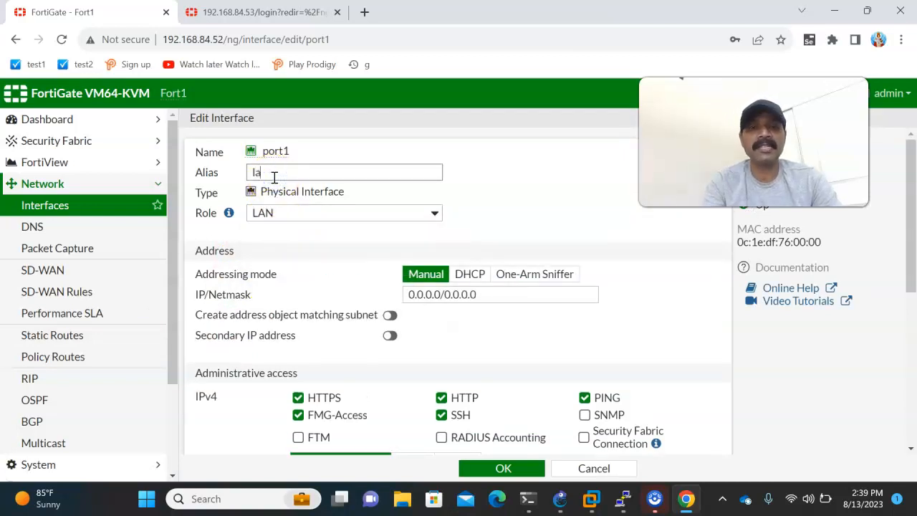
drag(451, 295, 369, 293)
drag(519, 300, 357, 290)
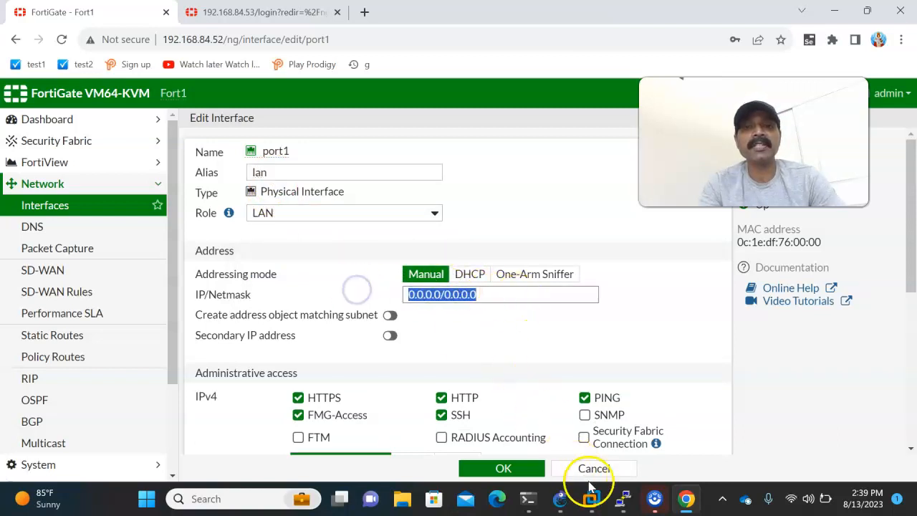
drag(295, 169, 237, 172)
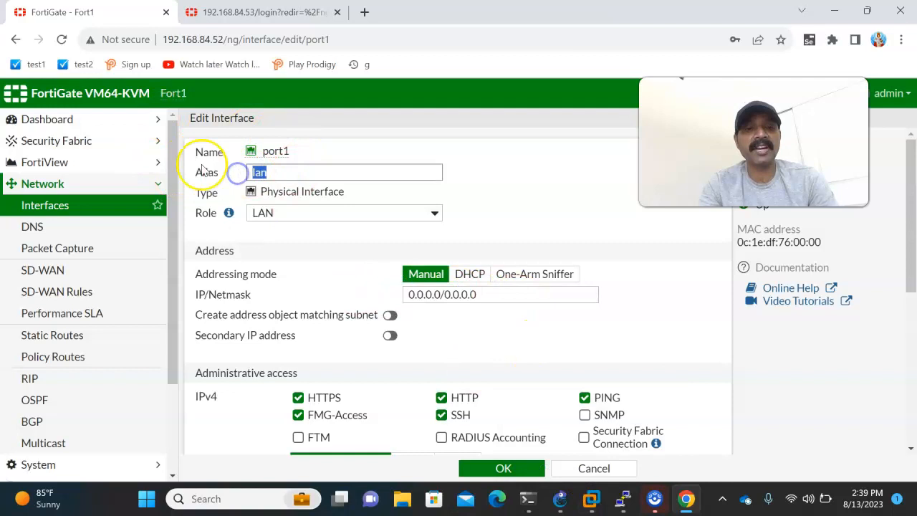
click(250, 213)
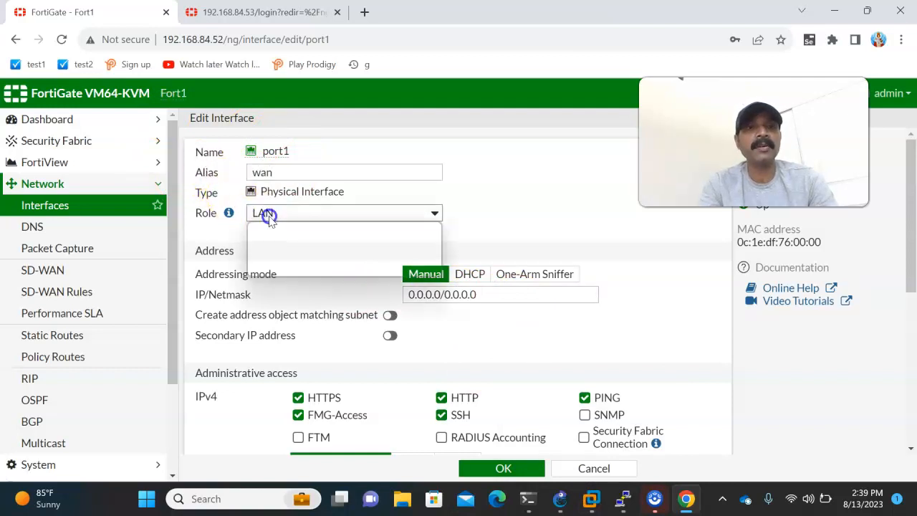
click(270, 241)
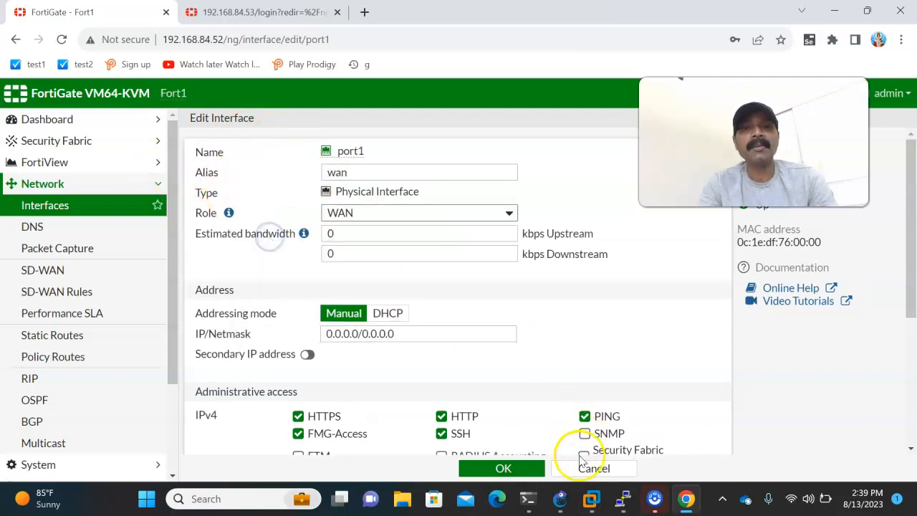
Check port1's address in the GNS3 topology, set its IP/Netmask to 192.168.1.1/255.255.255.0 in Chrome, and save the interface.
click(561, 498)
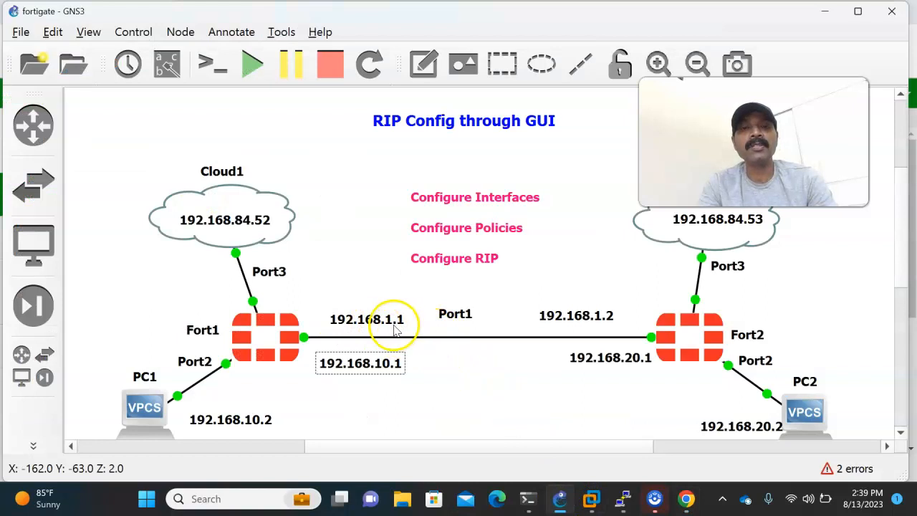
key(alt+Tab)
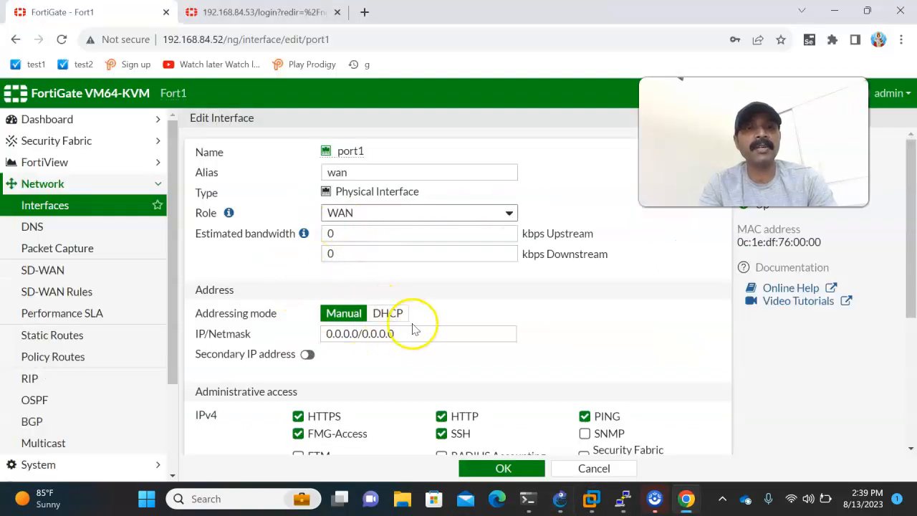
drag(414, 328, 276, 327)
text(192.1)
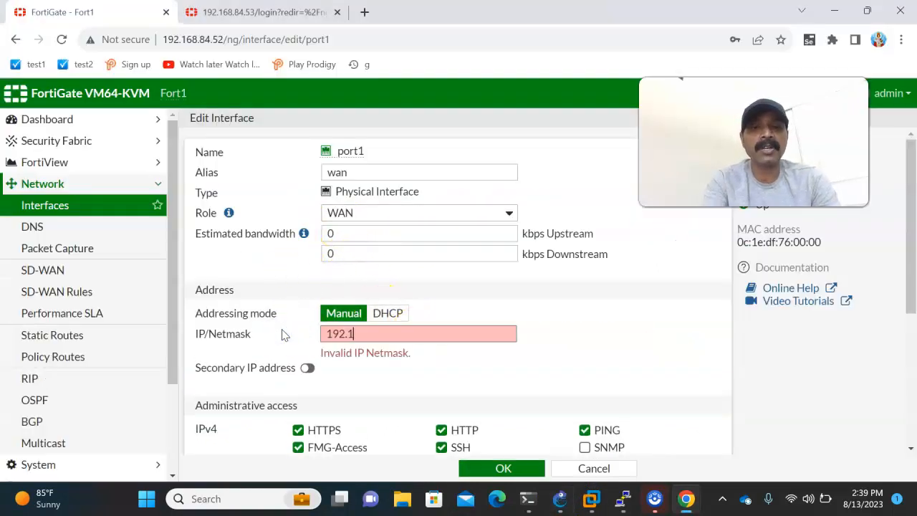
text(68.1.1/255.255)
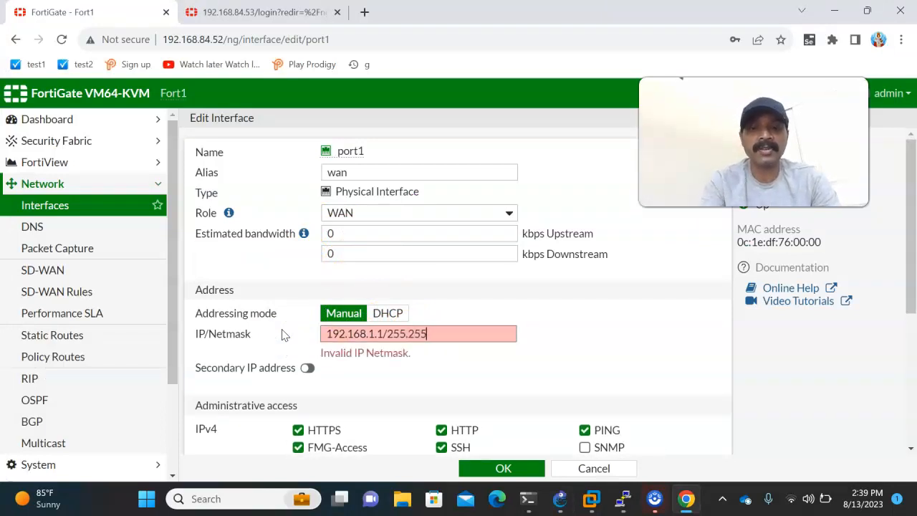
text(.255.0)
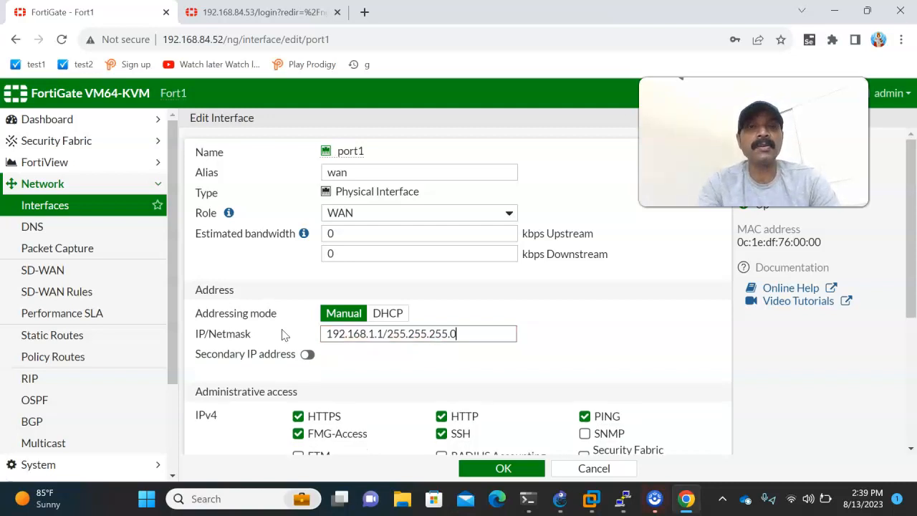
scroll(411, 383, down, 1)
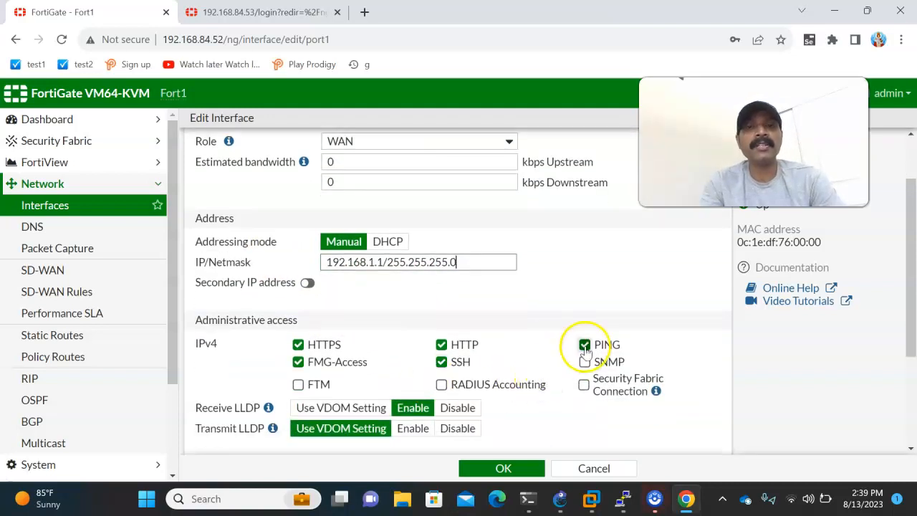
click(487, 468)
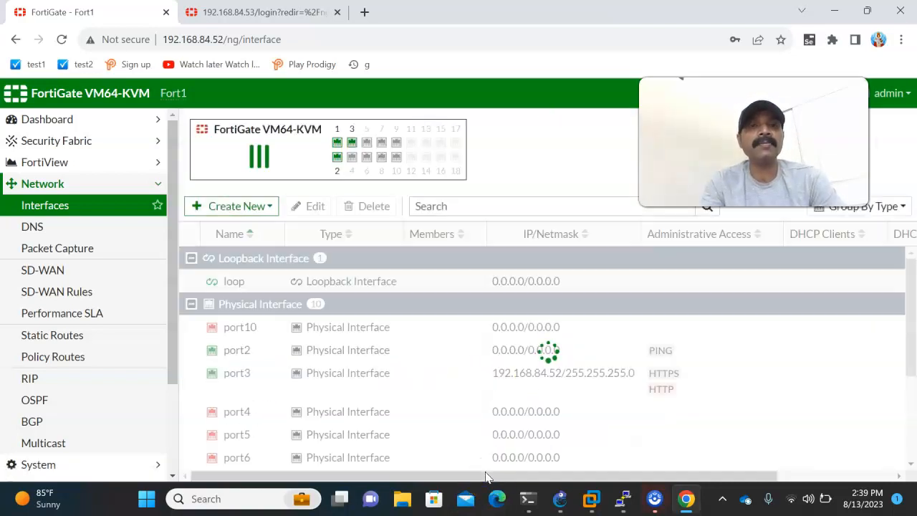
Check port2's address in the GNS3 topology, and edit Fort1's port2 in Chrome with the role LAN and alias lan.
click(560, 497)
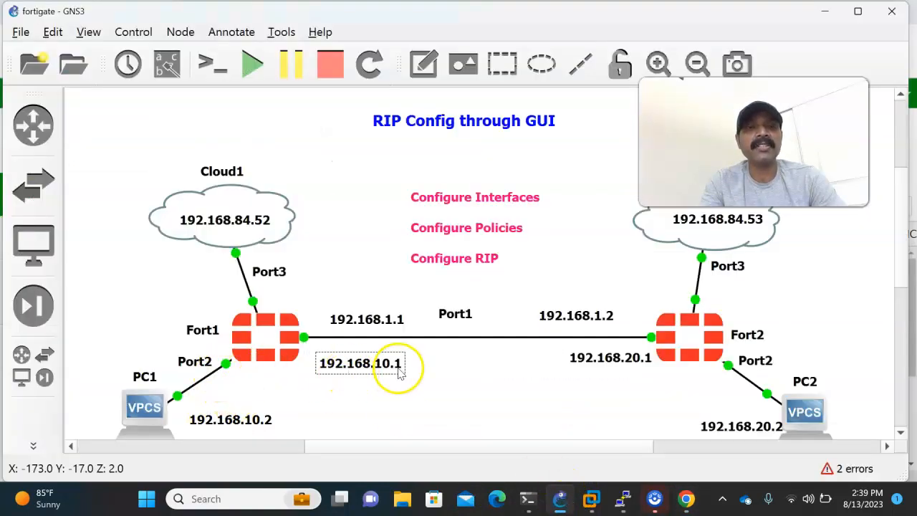
click(686, 498)
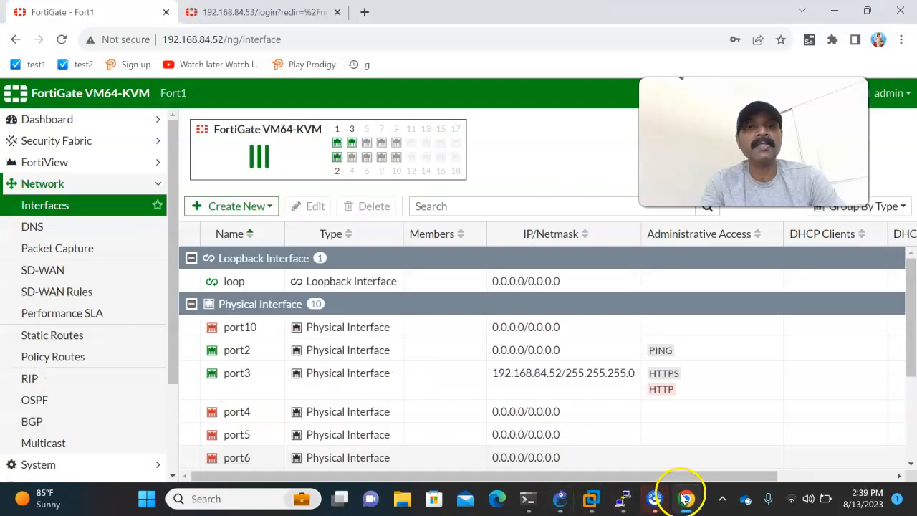
scroll(327, 385, down, 1)
scroll(327, 389, up, 1)
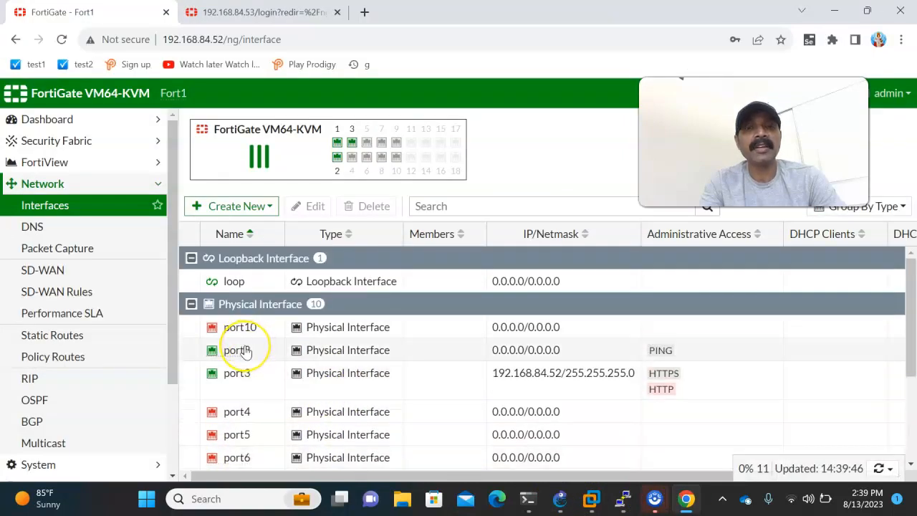
double_click(246, 351)
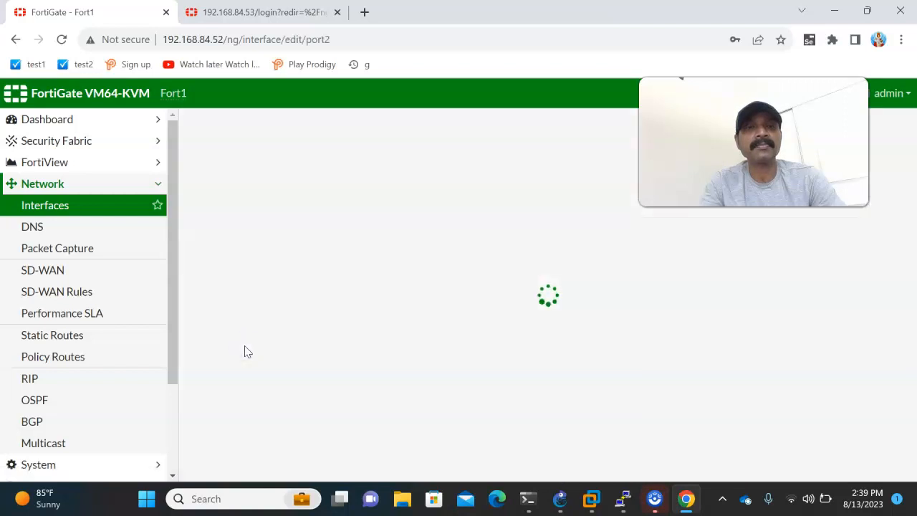
click(266, 212)
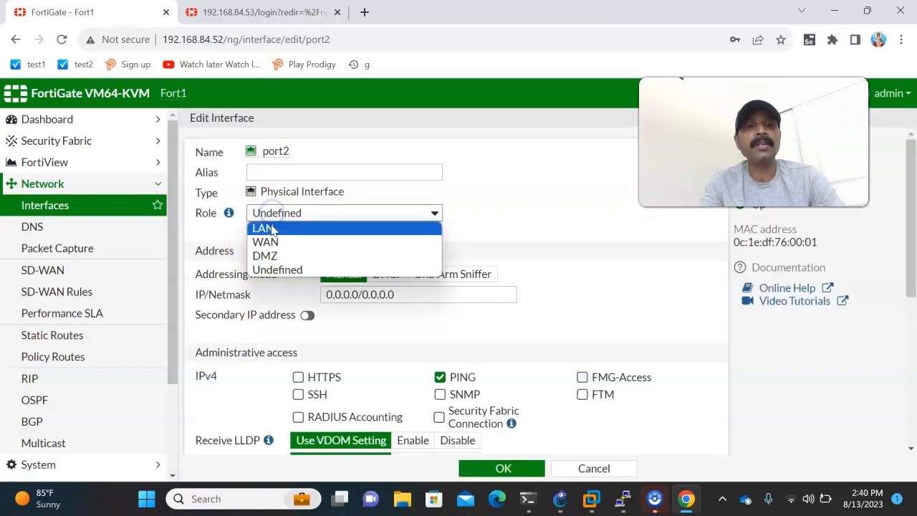
click(262, 226)
click(278, 174)
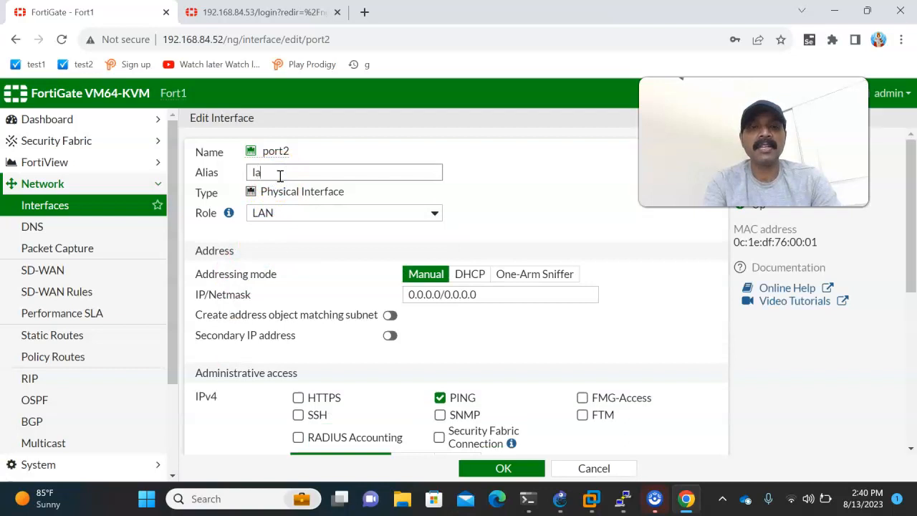
Set port2's IP/Netmask to 192.168.10.1/255.255.255.0 and save the interface.
click(512, 295)
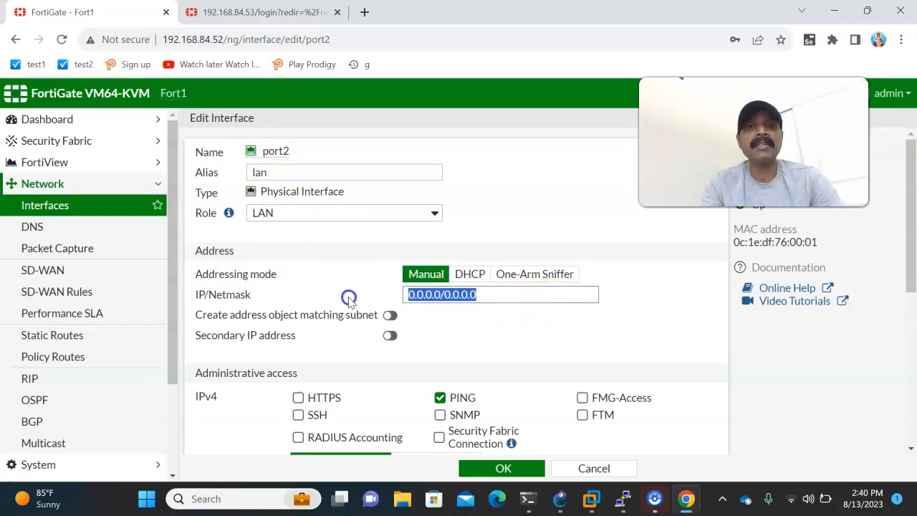
text(192.168.)
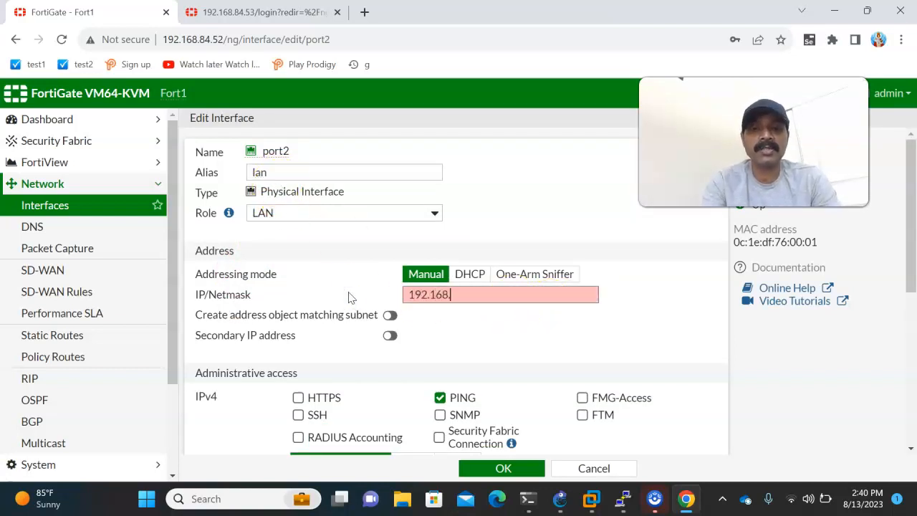
text(10.1/255)
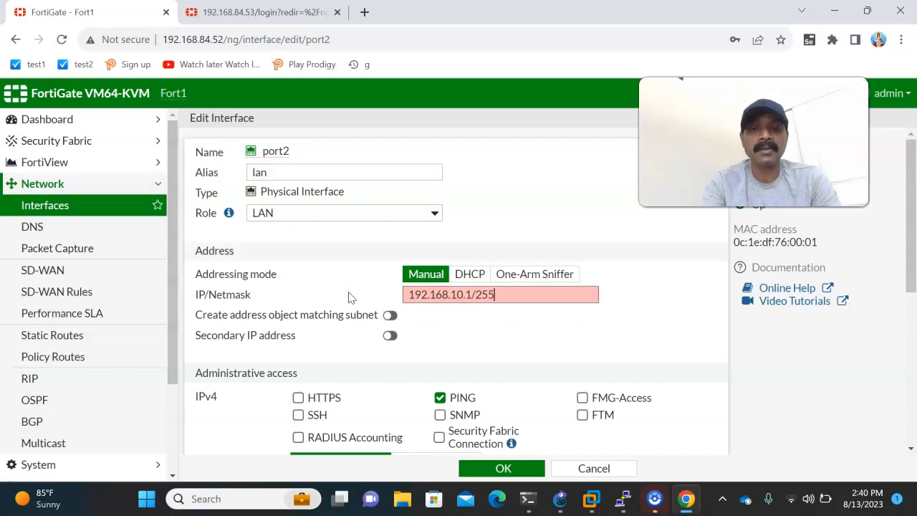
text(.255.255.0)
click(478, 467)
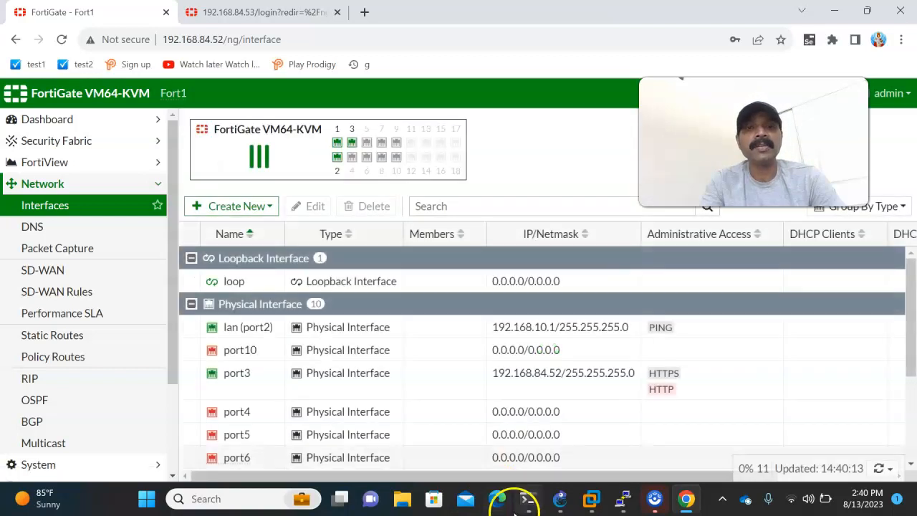
Review Fort2's side of the GNS3 topology, and check the wan and lan addresses in Fort1's interface list in Chrome.
click(559, 499)
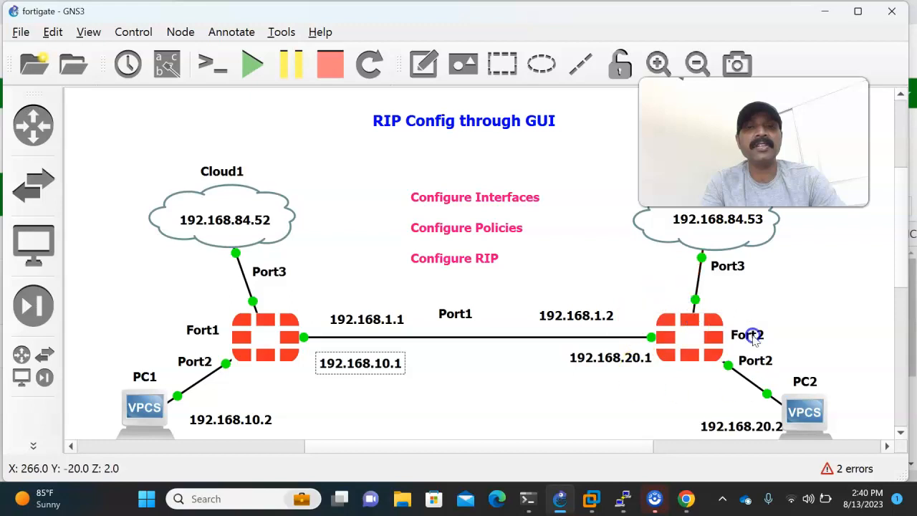
click(686, 499)
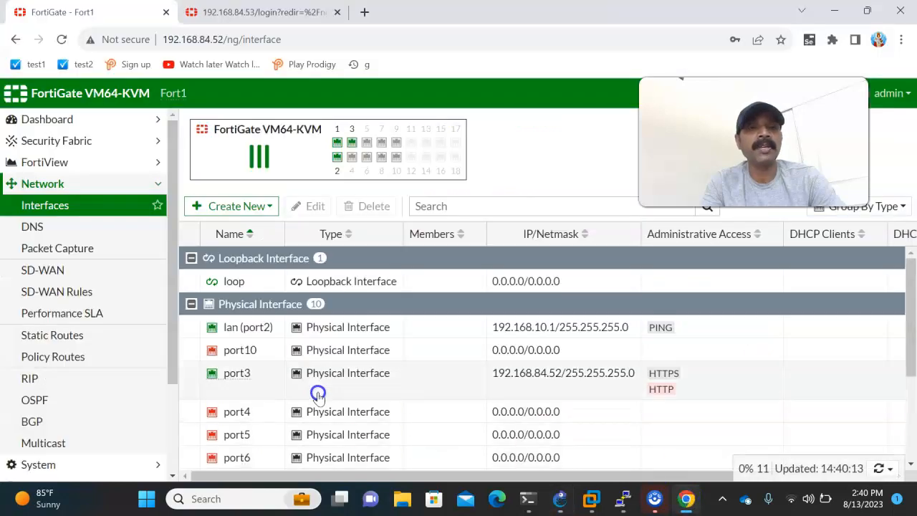
scroll(289, 395, down, 2)
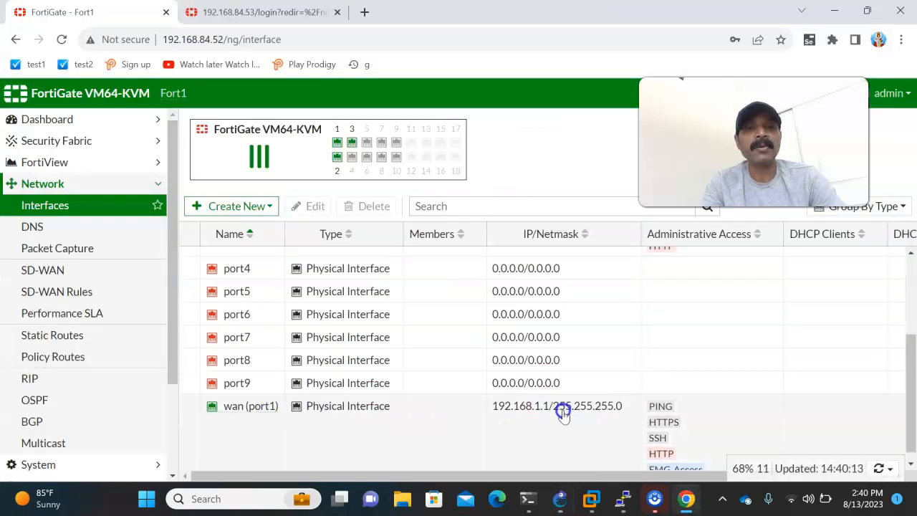
scroll(561, 418, up, 2)
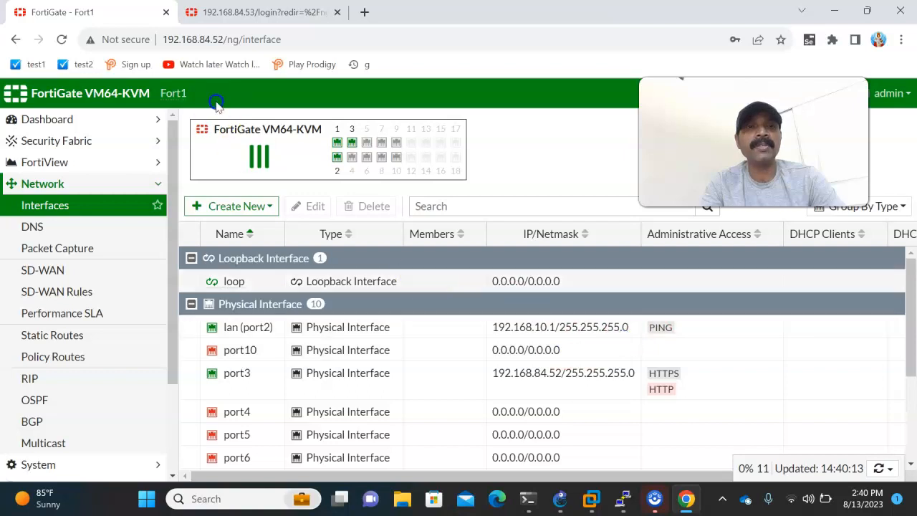
Log in to the Fort2 web interface at 192.168.84.53 with the admin username and account password, and continue to its dashboard.
click(235, 17)
click(391, 267)
text(admin)
key(Tab)
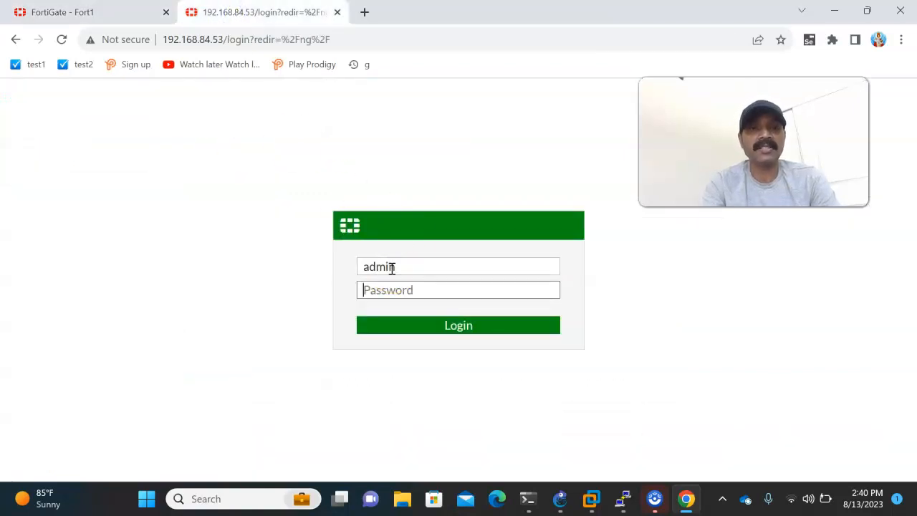
text(4)
key(Return)
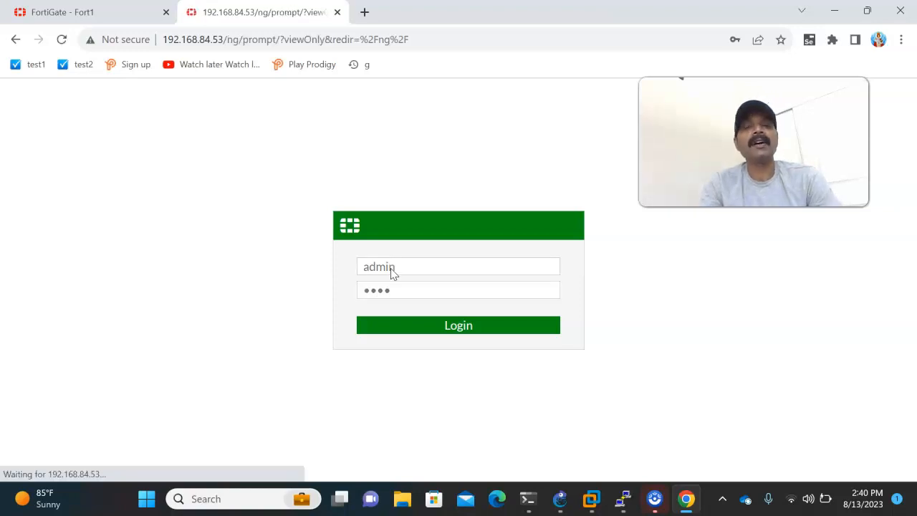
click(567, 351)
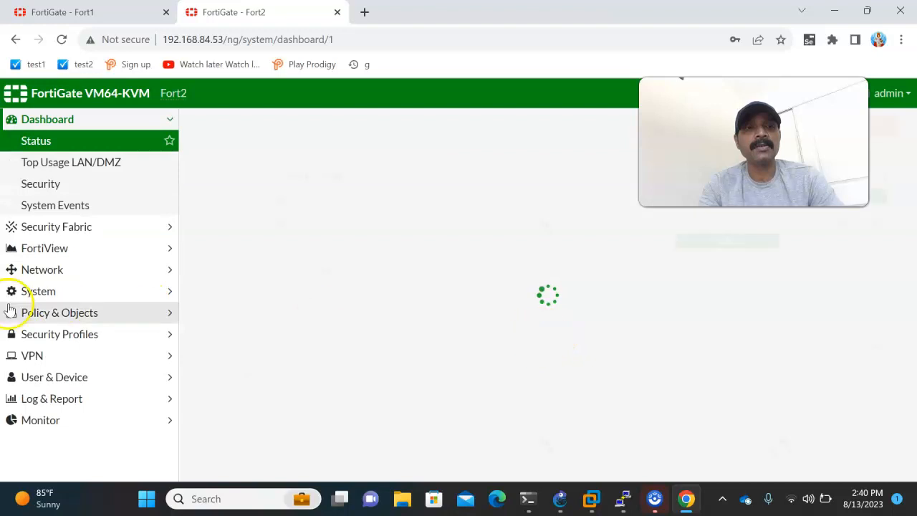
Open Fort2's network interfaces list and check the planned Fort2 port addresses in the GNS3 topology.
click(34, 271)
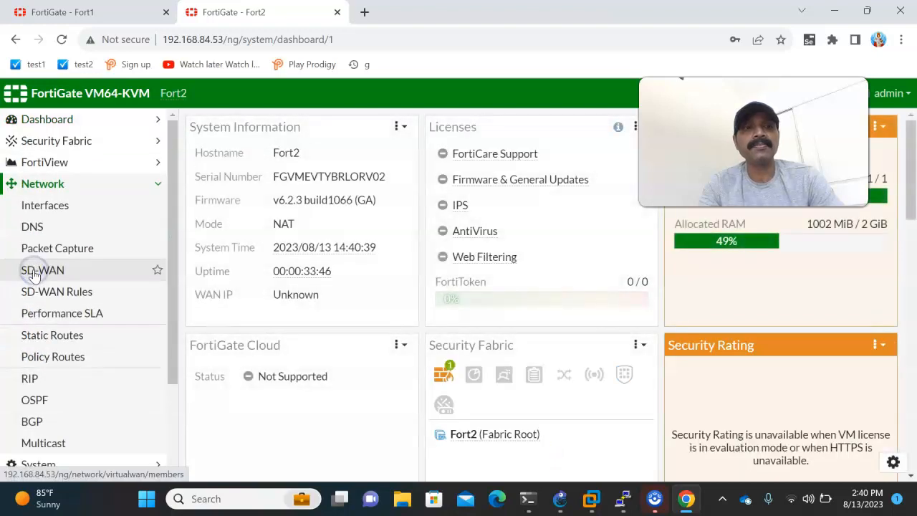
click(46, 206)
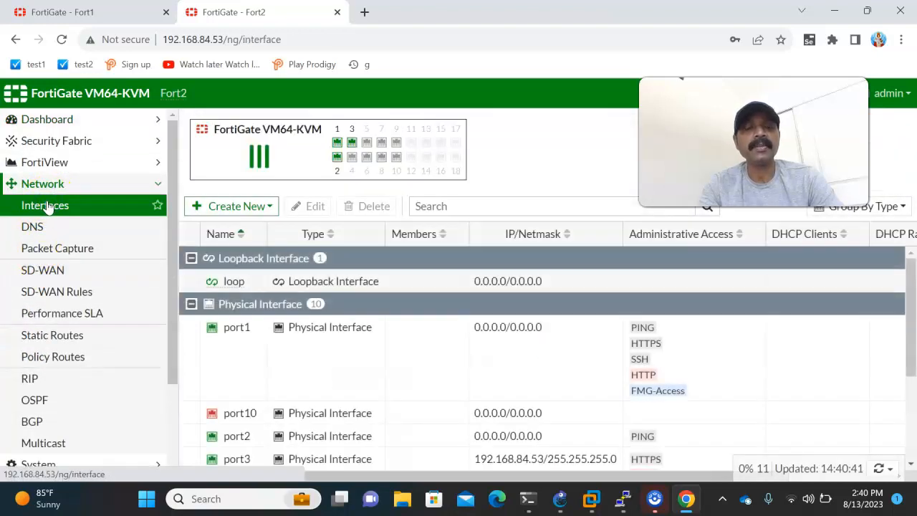
click(559, 499)
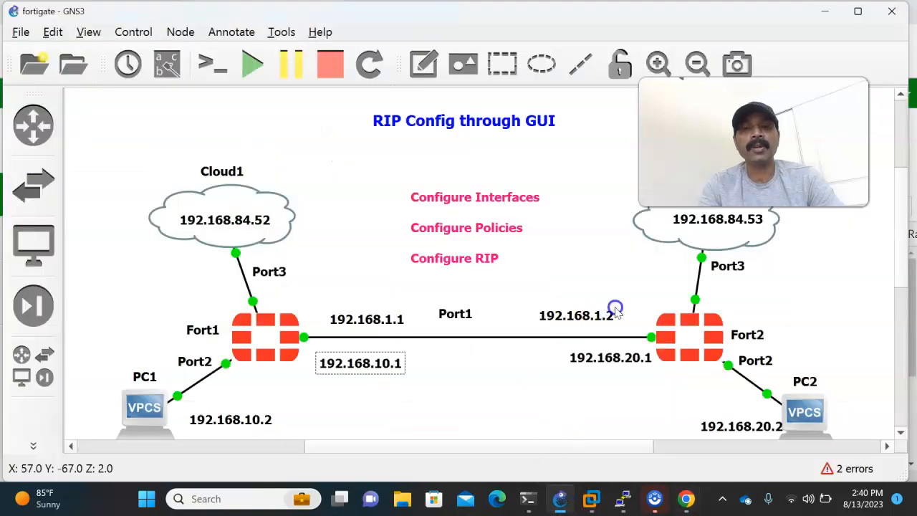
Open Fort2's port1 interface for editing in Chrome, set its role to WAN and its alias to wan.
click(659, 498)
click(229, 329)
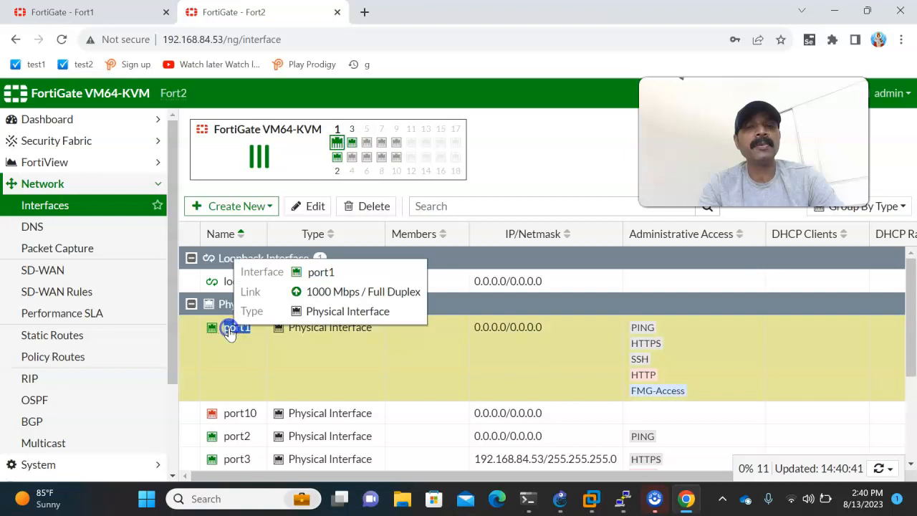
double_click(229, 330)
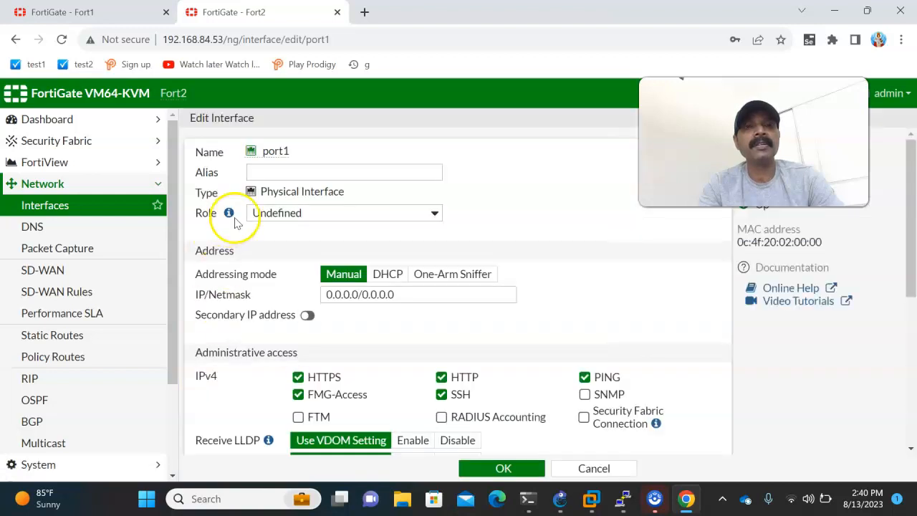
click(263, 212)
click(266, 241)
click(375, 175)
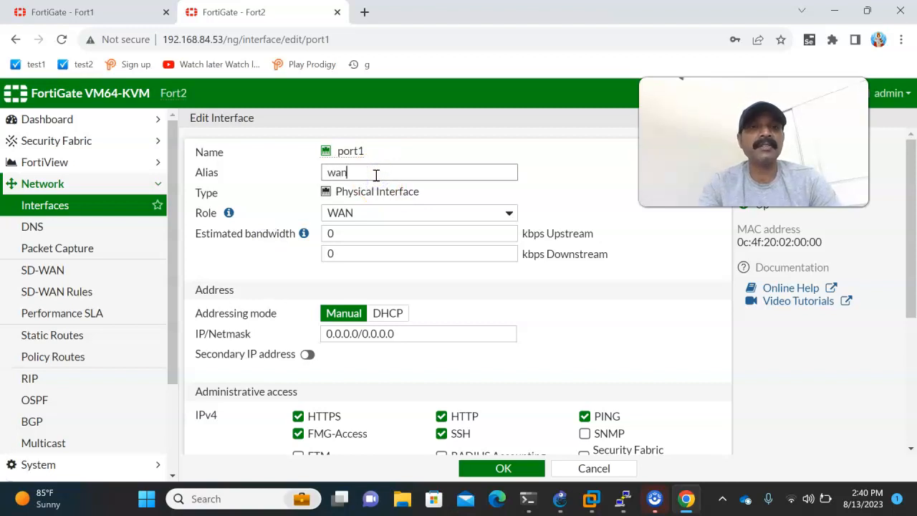
Set port1's IP/Netmask to 192.168.1.2/255.255.255.0 and save the interface.
drag(418, 333, 270, 331)
text(192.168.1.2/2)
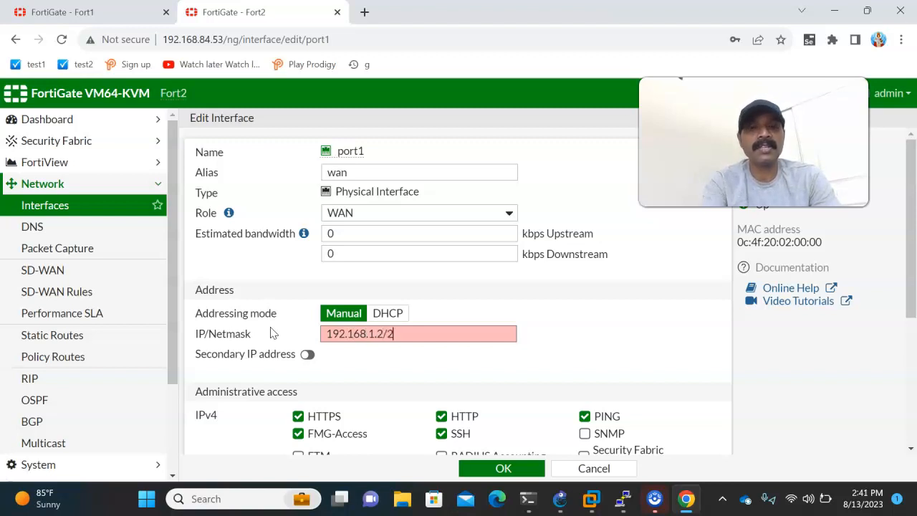
text(55.255.255.0)
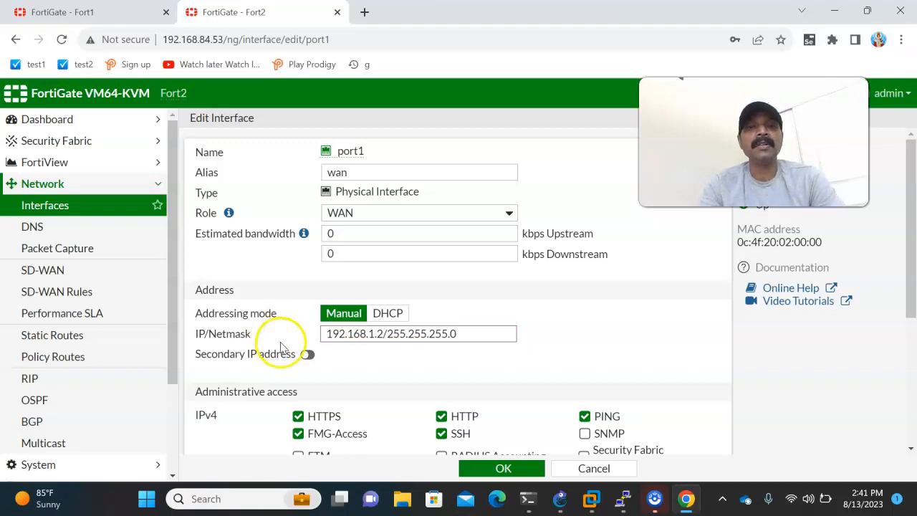
scroll(283, 344, down, 2)
click(499, 468)
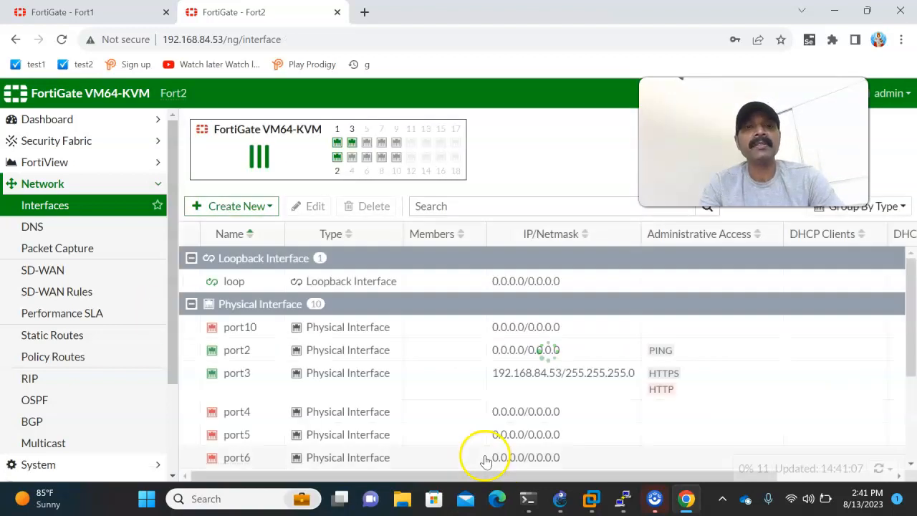
Check Fort2's port2 address in the GNS3 topology, and give port2 the LAN role and the alias lan in Chrome.
click(559, 498)
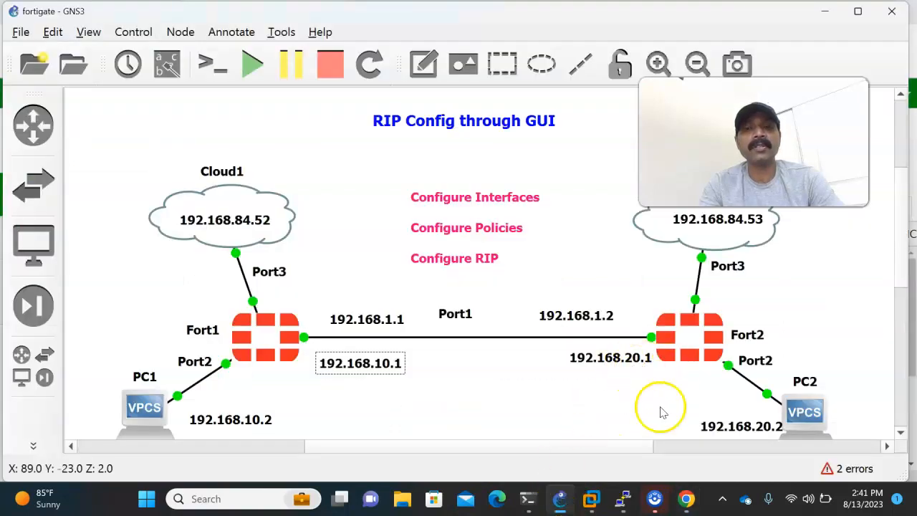
click(686, 500)
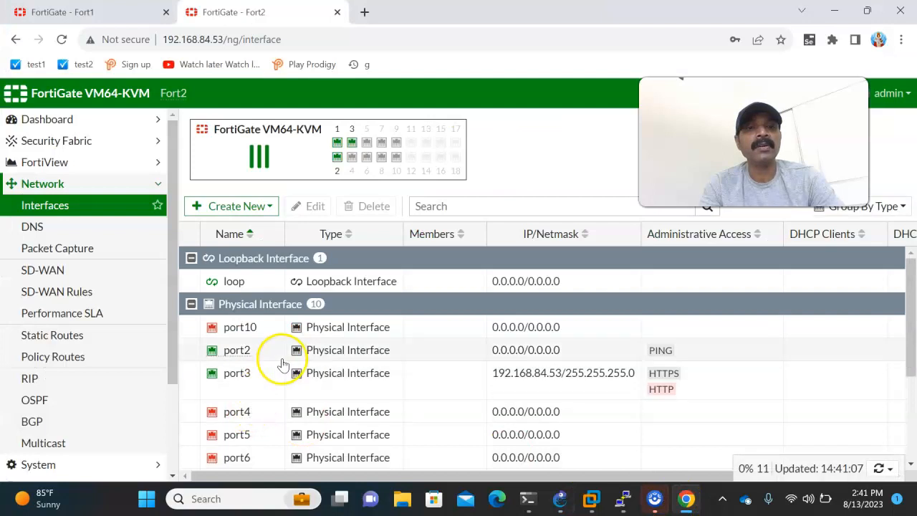
double_click(238, 349)
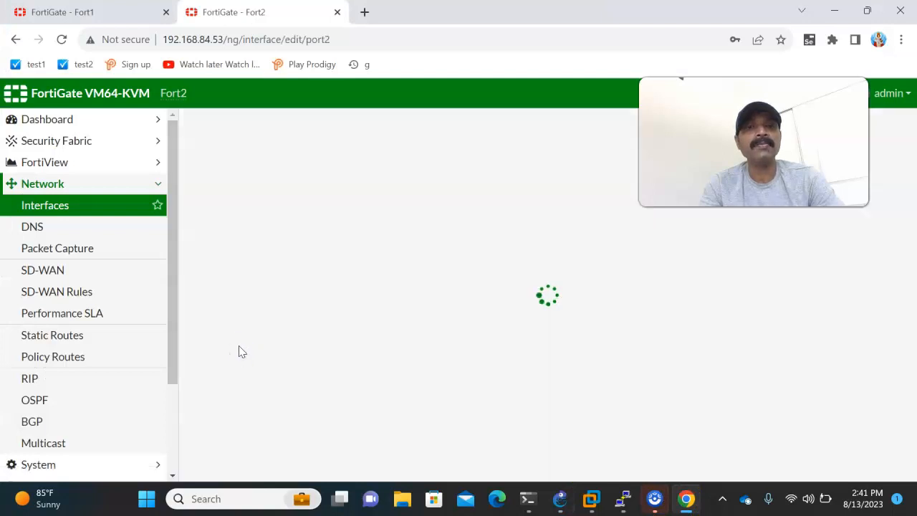
click(274, 212)
click(272, 226)
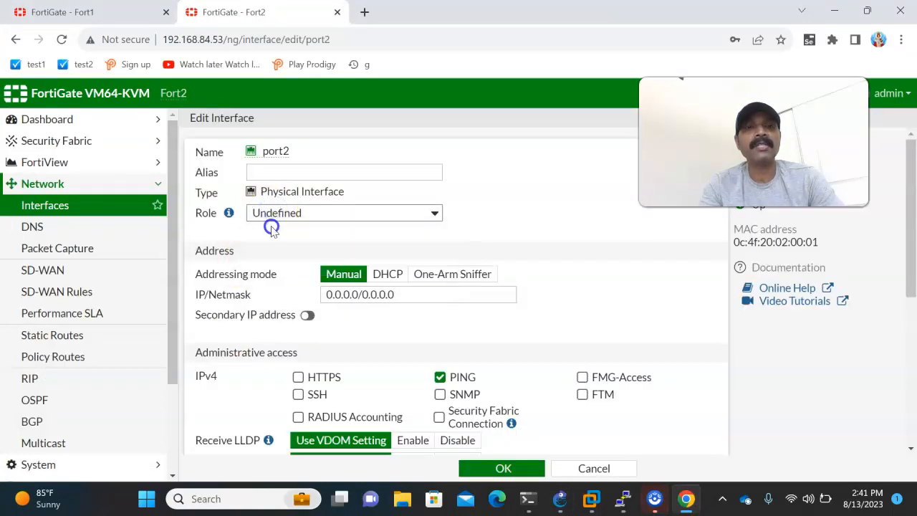
click(281, 173)
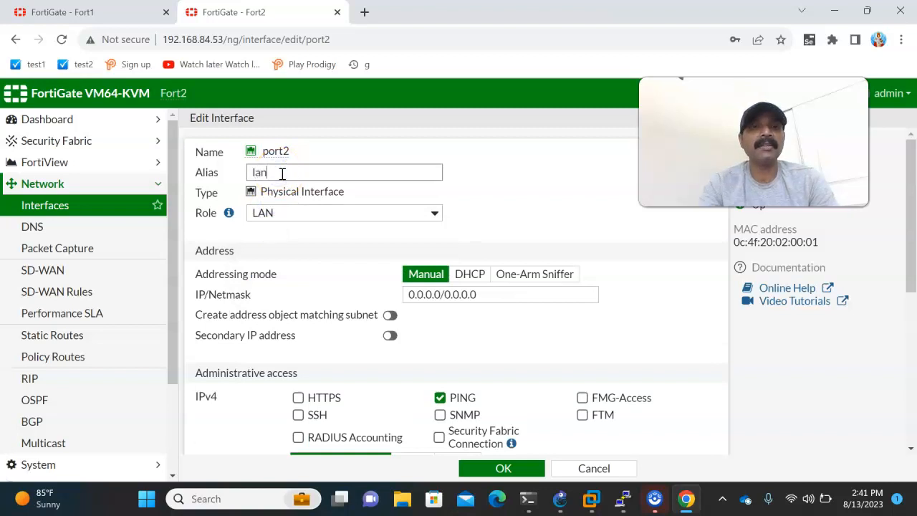
Set port2's IP/Netmask to 192.168.20.1/255.255.255.0 and save the interface.
drag(498, 293, 351, 288)
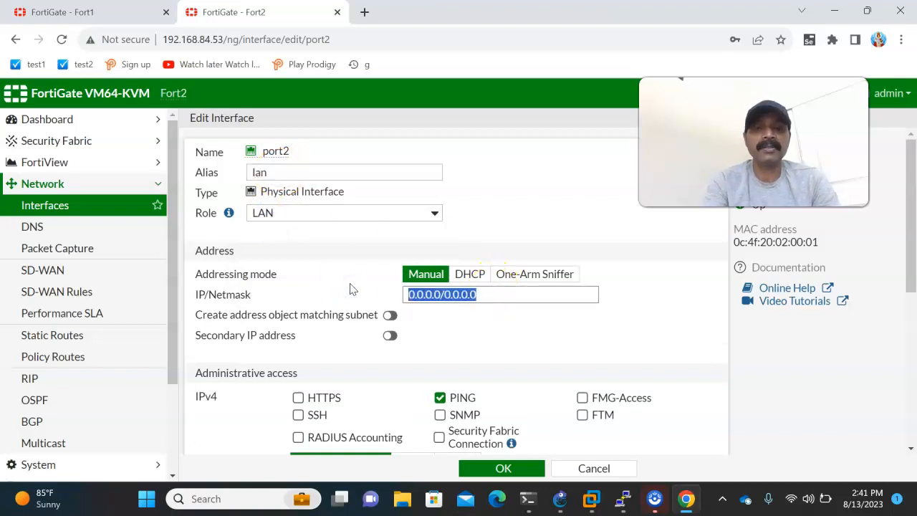
text(192.168.2)
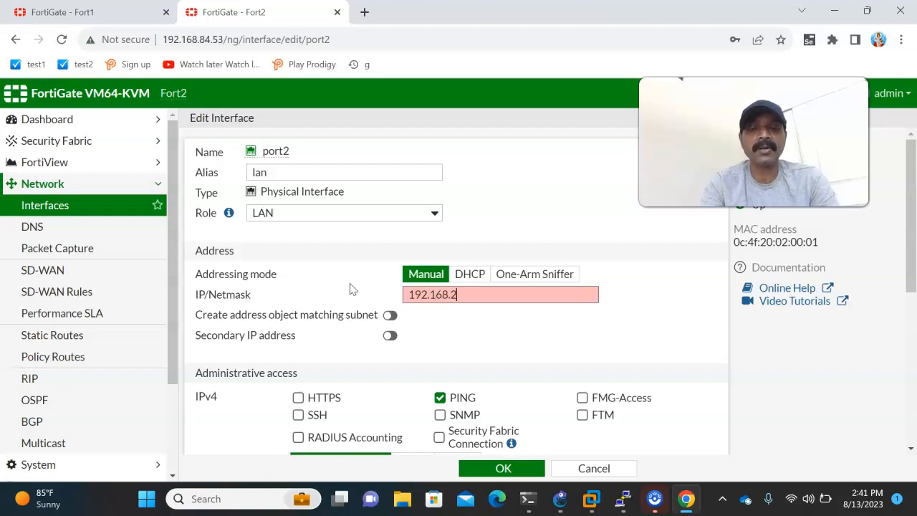
text(0.1/255)
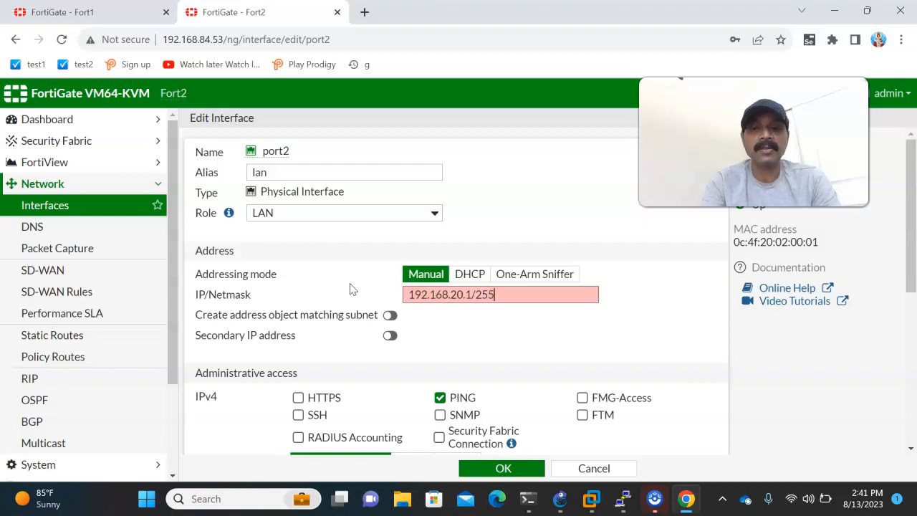
text(.255.255.0)
click(495, 469)
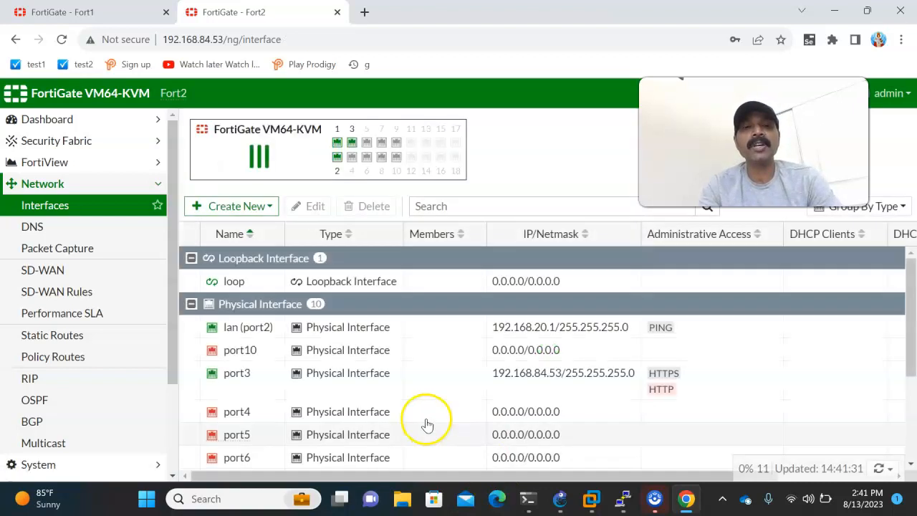
Review Fort1's ports in the GNS3 topology, and run show system interface port1 in the Fort1 PuTTY console.
click(560, 499)
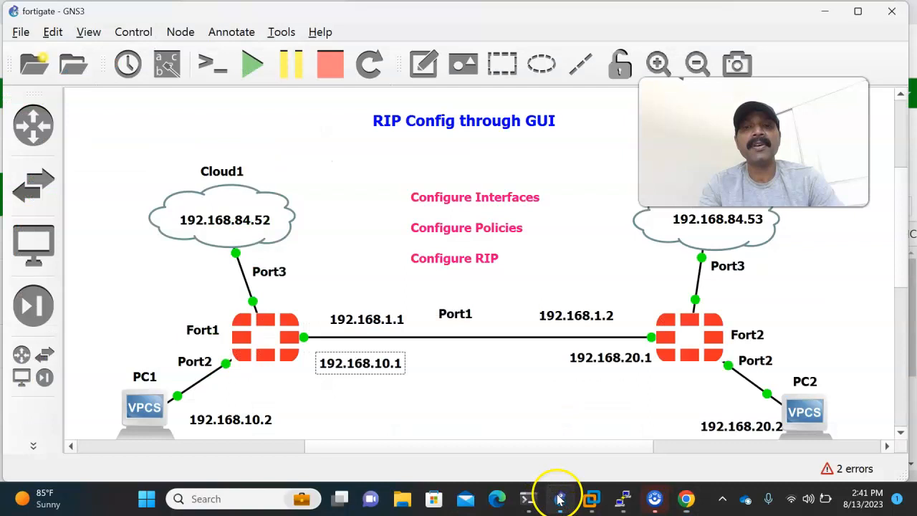
click(261, 340)
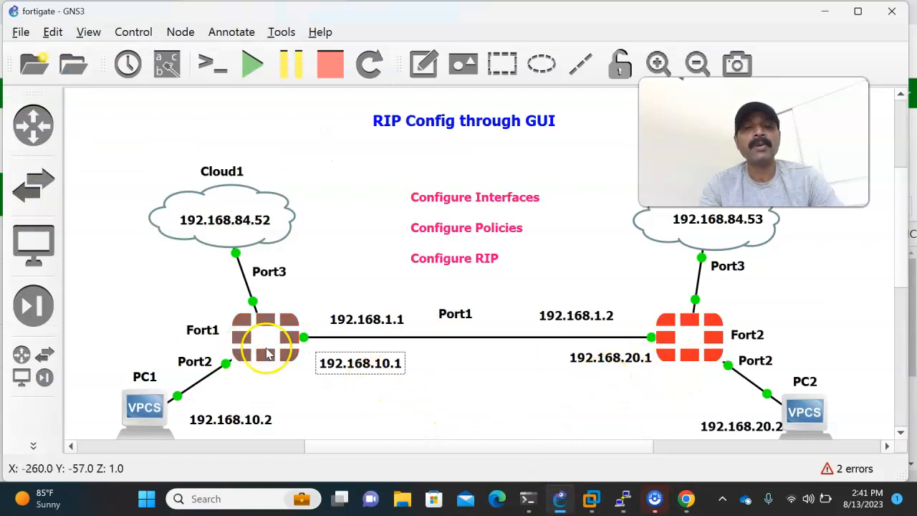
click(241, 367)
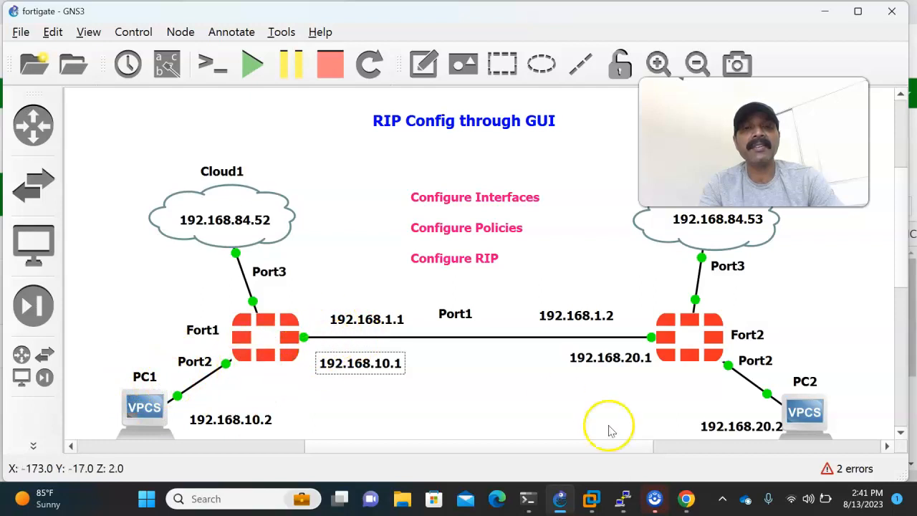
mouse_move(613, 489)
click(522, 447)
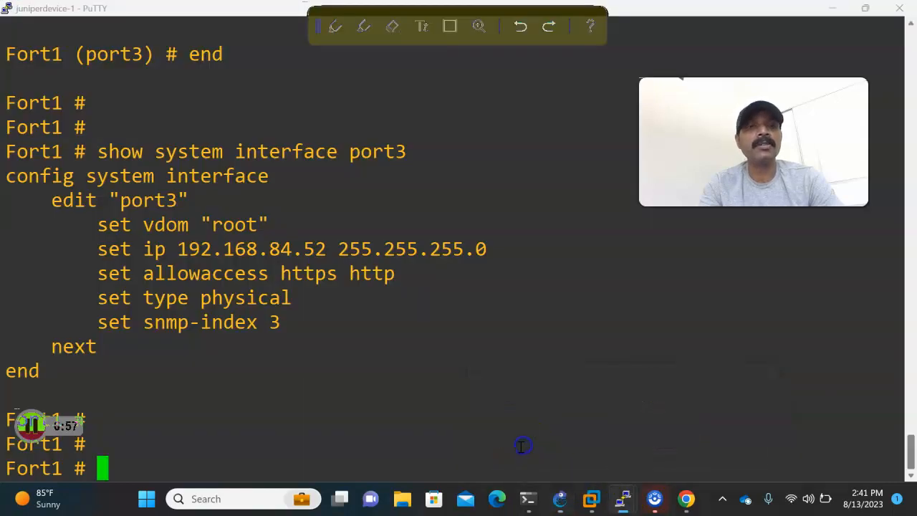
text(show system interface )
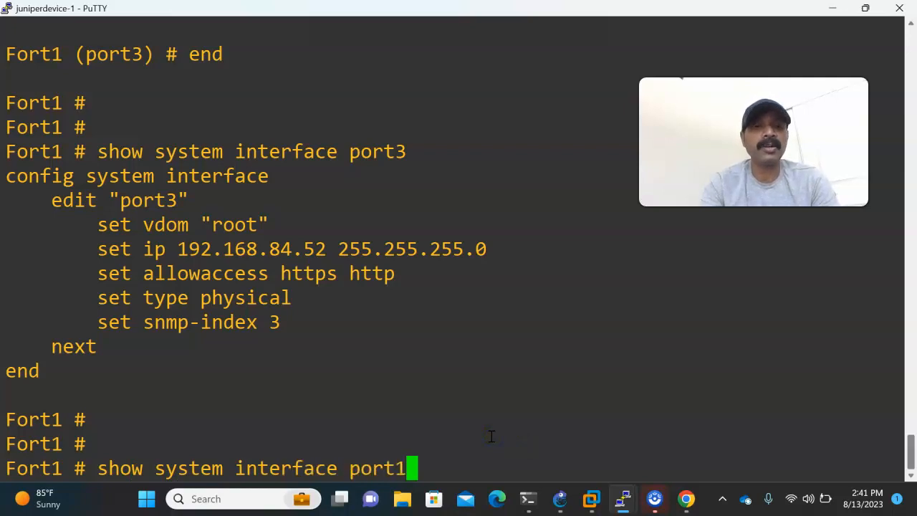
text(port1)
key(Return)
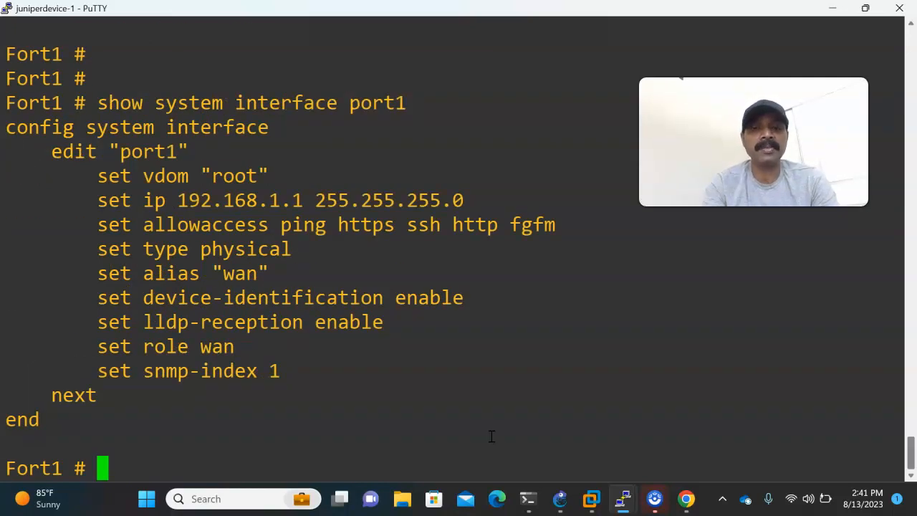
Ping Fort1's own port1 address 192.168.1.1 with execute ping, and stop the ping after a few replies.
text(execute ping 192.168)
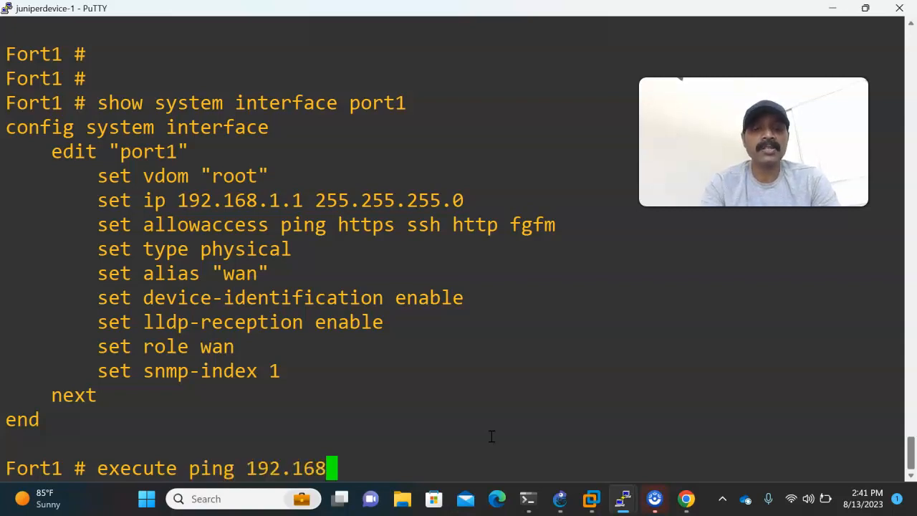
text(.1.1)
key(Return)
key(ctrl+c)
Display Fort1's port2 configuration with show system interface port2.
key(Up)
key(Up)
key(Down)
key(Up)
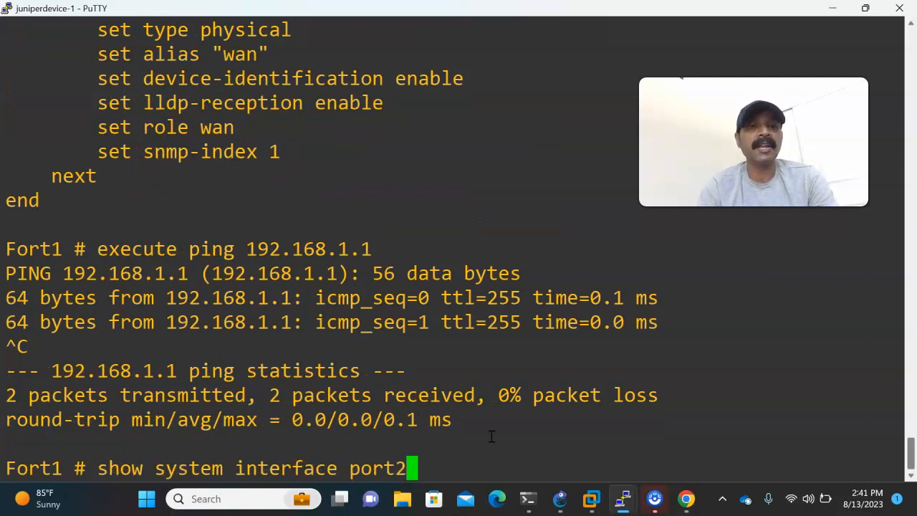
key(Return)
Ping Fort1's own port2 address 192.168.10.1 with execute ping, and stop the ping after a few replies.
text(execute )
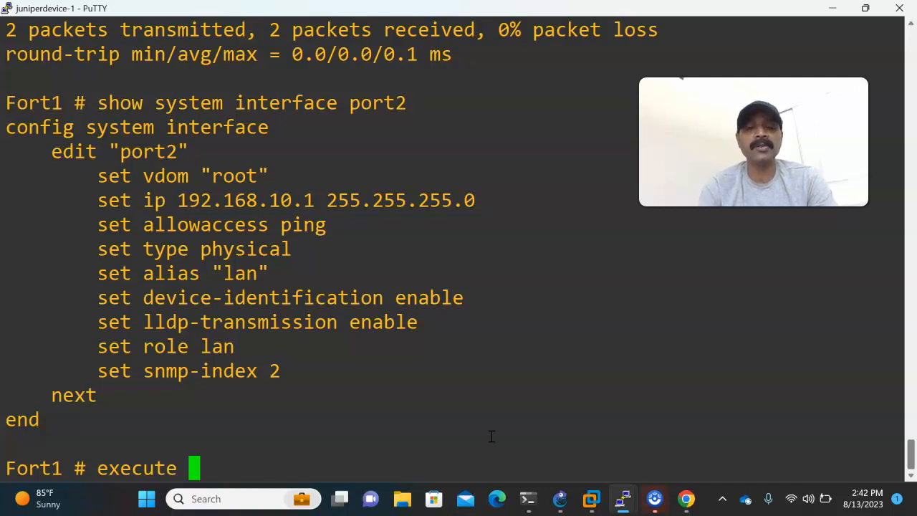
text(ping 192.168.10.1)
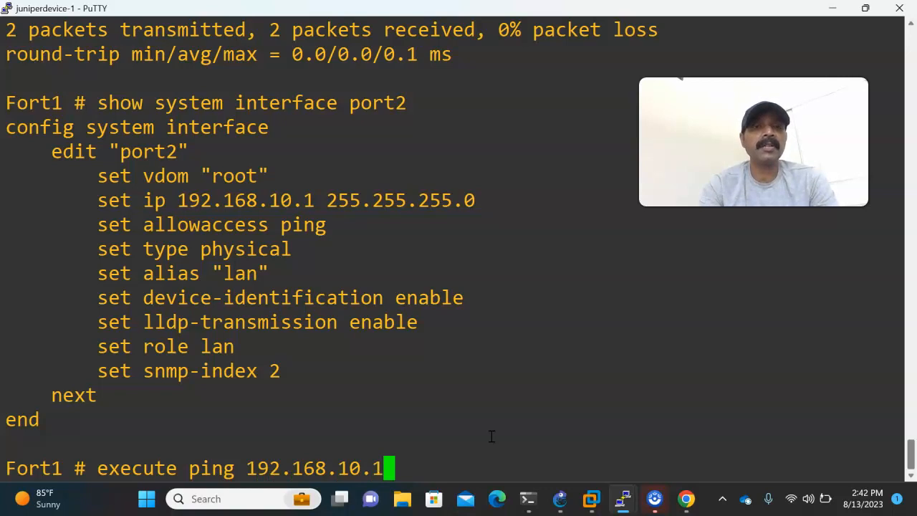
key(Return)
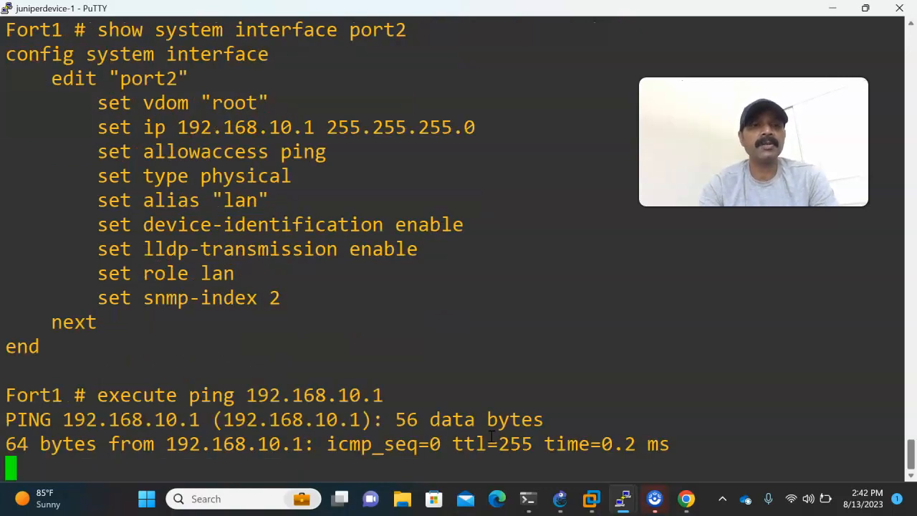
key(ctrl+c)
key(Return)
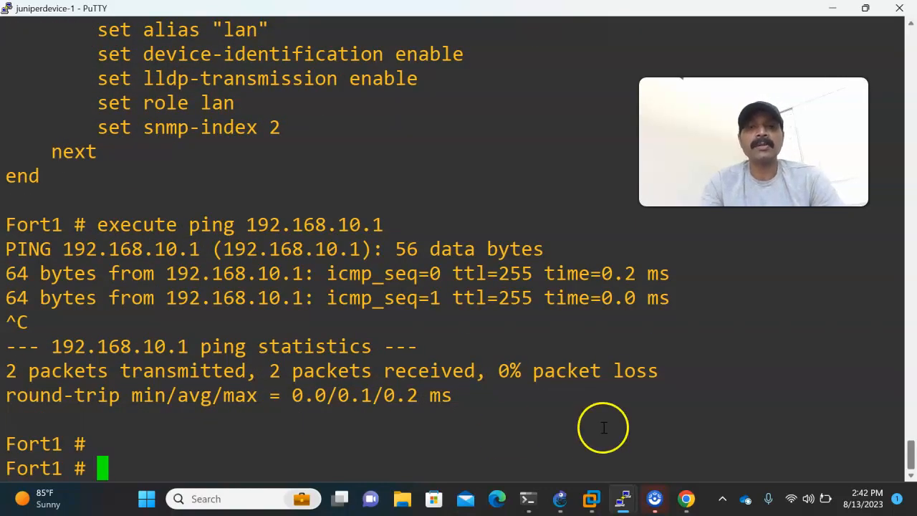
Switch to the Fort2 PuTTY console and display port1's configuration with show system interface port1.
mouse_move(623, 496)
click(652, 437)
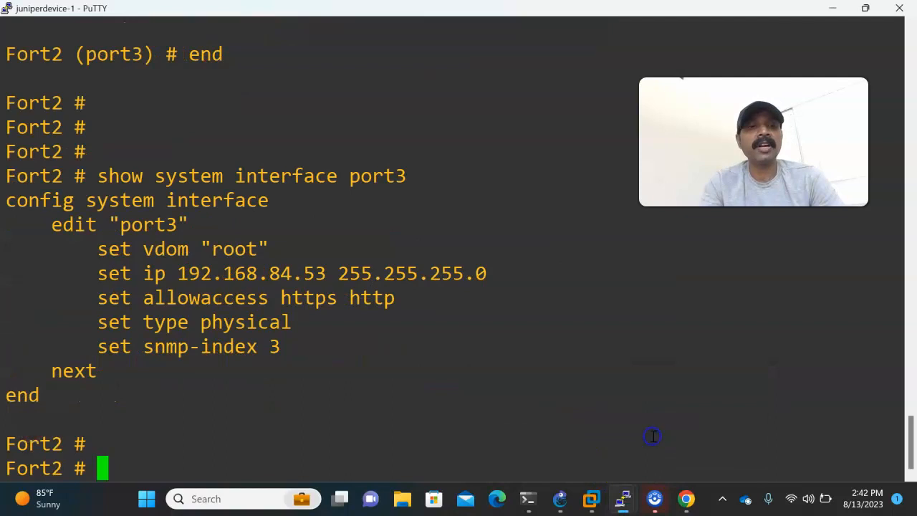
key(Up)
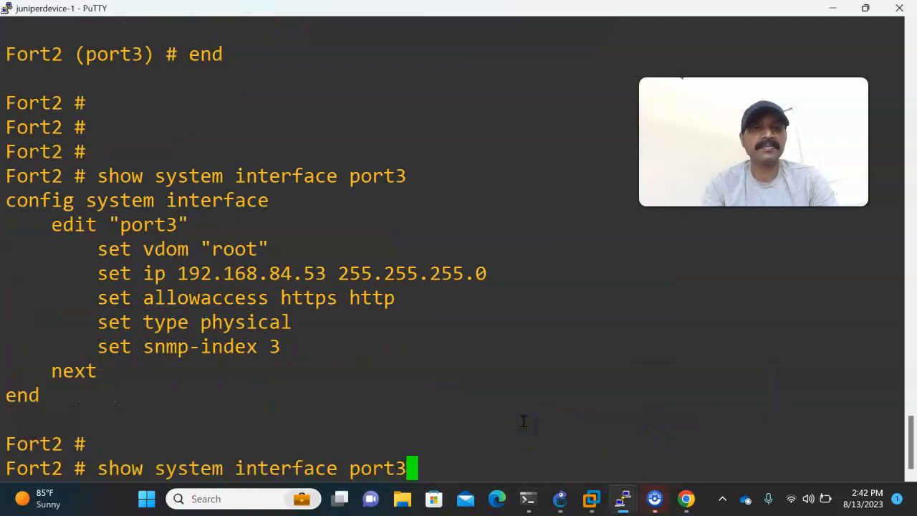
text(1)
key(Return)
Ping Fort2's own port1 address 192.168.1.2 with execute ping, and stop the ping after a few replies.
key(Return)
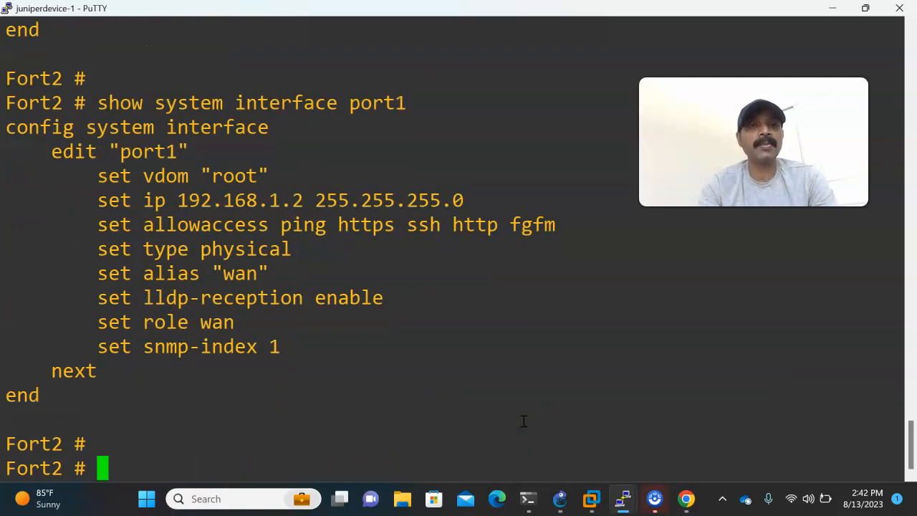
text(execute ping 192.168.1.2)
key(Return)
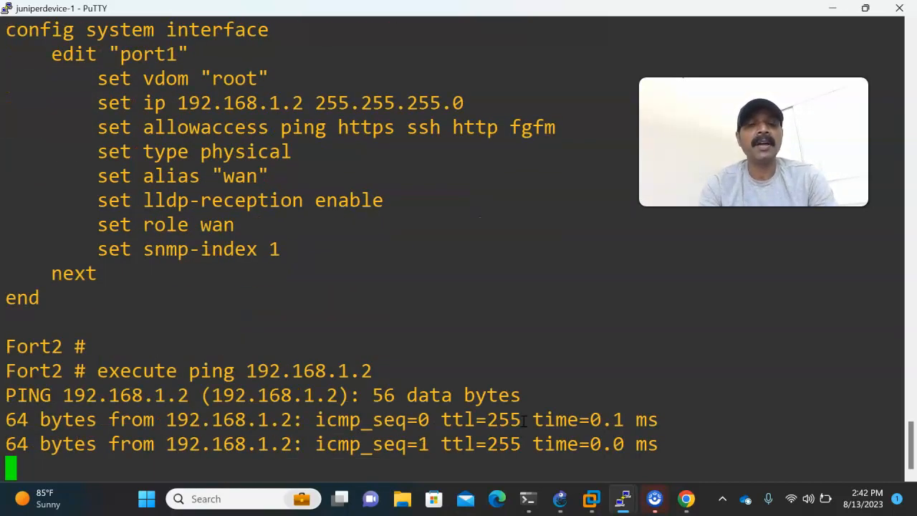
key(ctrl+c)
Display Fort2's port2 configuration with show system interface port2.
text(show system interface port1)
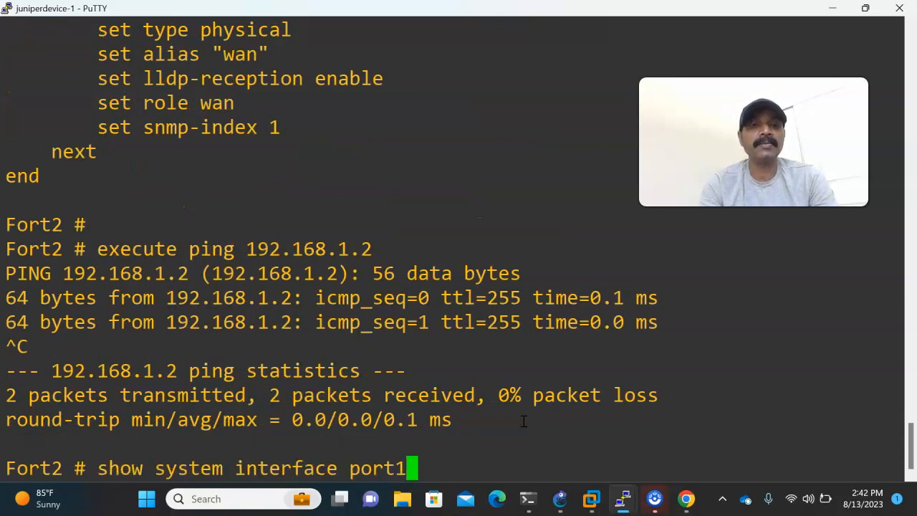
text(2)
key(Return)
Ping Fort2's own port2 address 192.168.20.1 with execute ping, and stop the ping.
key(Up)
key(Up)
key(Up)
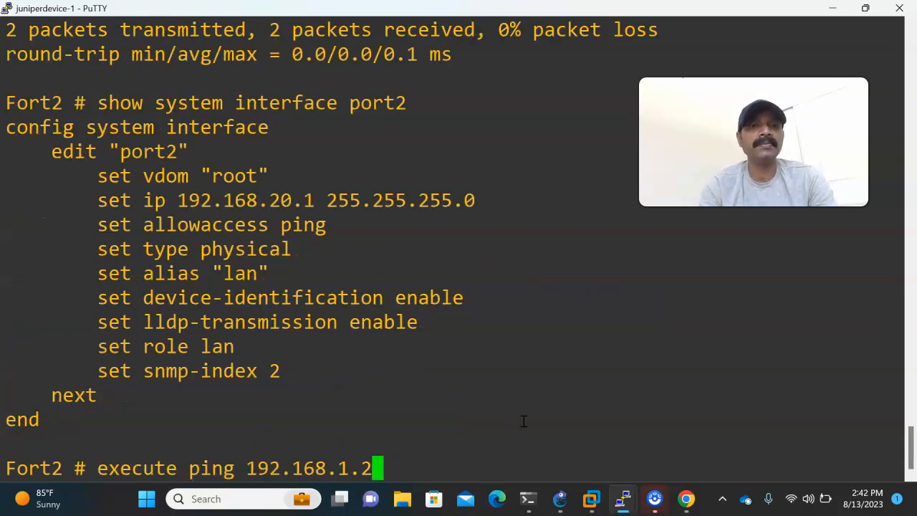
text(20)
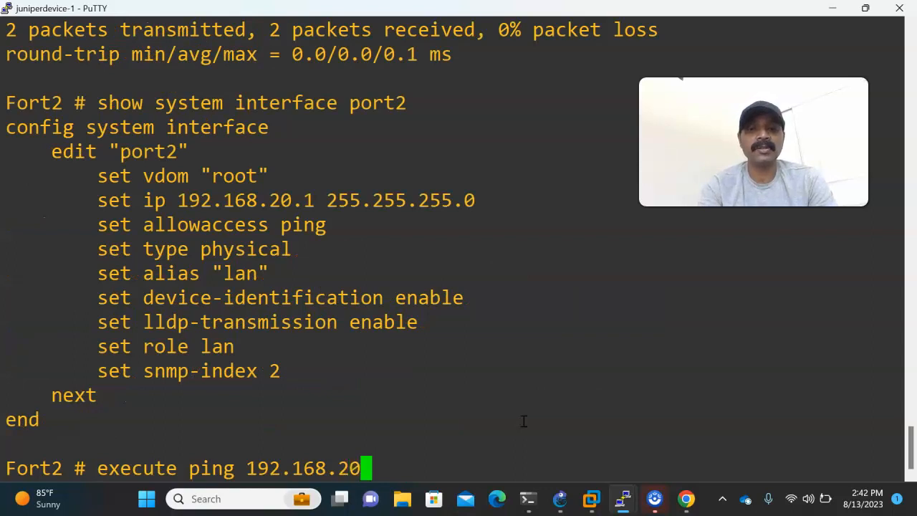
text(.1)
key(Return)
key(ctrl+c)
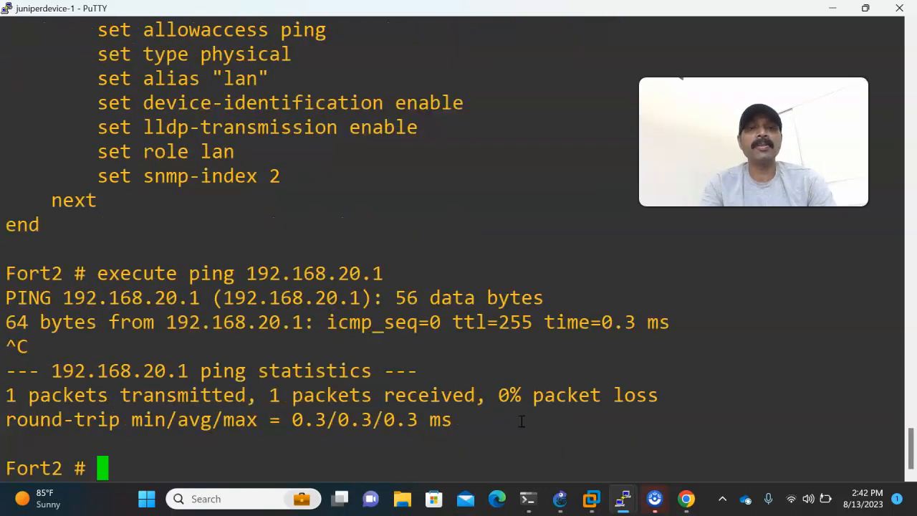
Switch to Chrome after viewing the GNS3 topology, and open the RIP settings page on both Fort2 and Fort1.
click(562, 498)
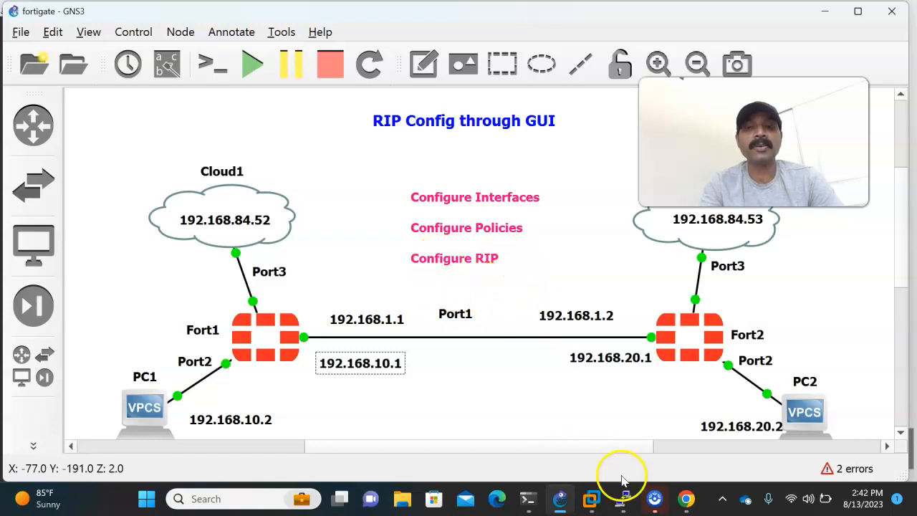
click(686, 498)
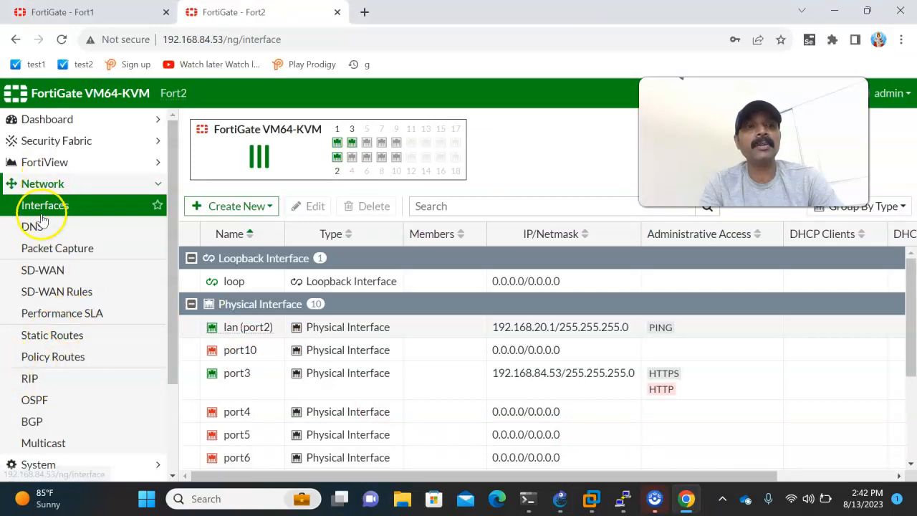
click(46, 383)
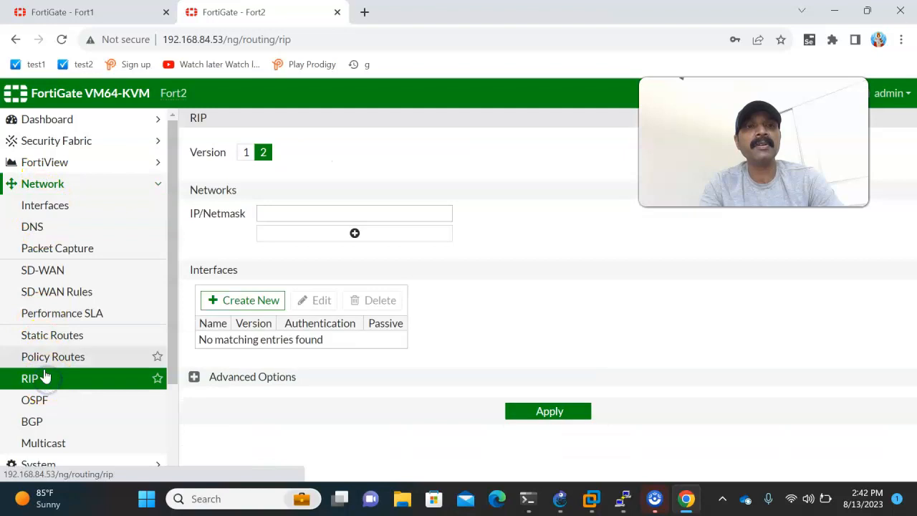
click(83, 16)
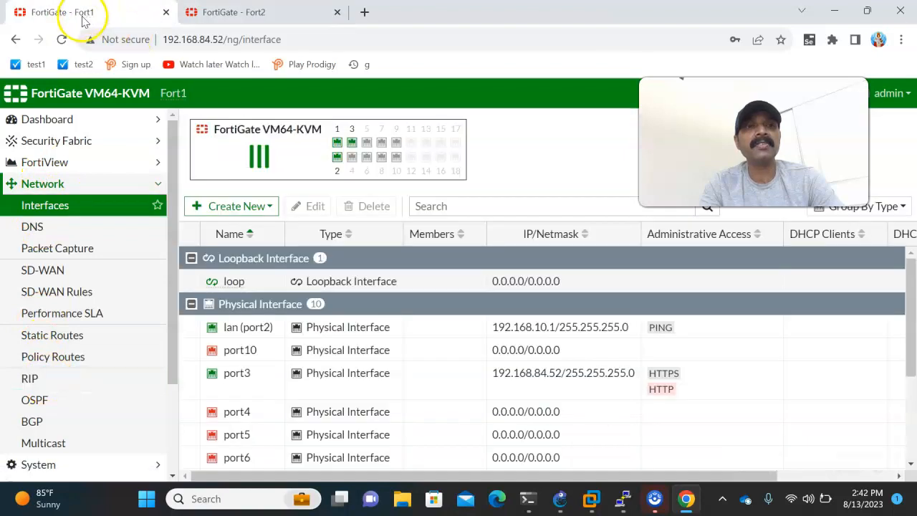
click(44, 382)
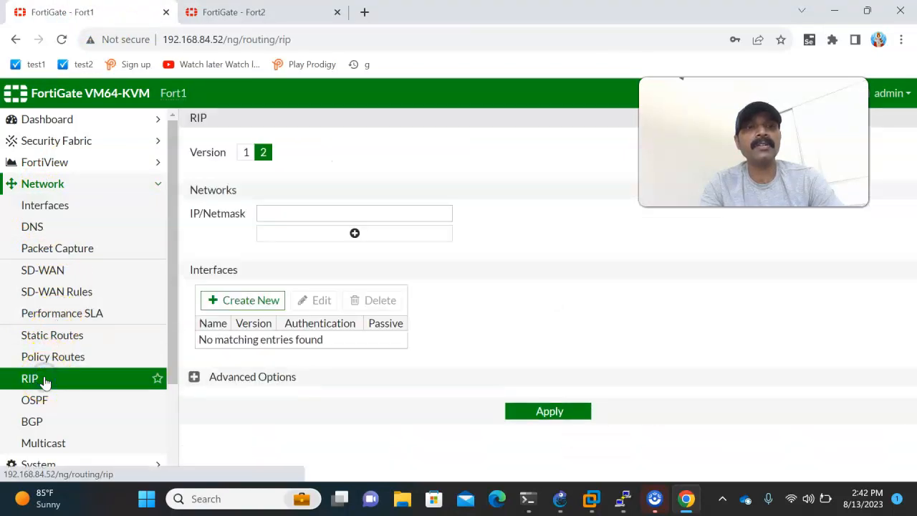
Check the addresses in the GNS3 topology, then enter 192.168.1.0/255.255.255.0 as the first RIP network on Fort1 in Chrome.
click(559, 498)
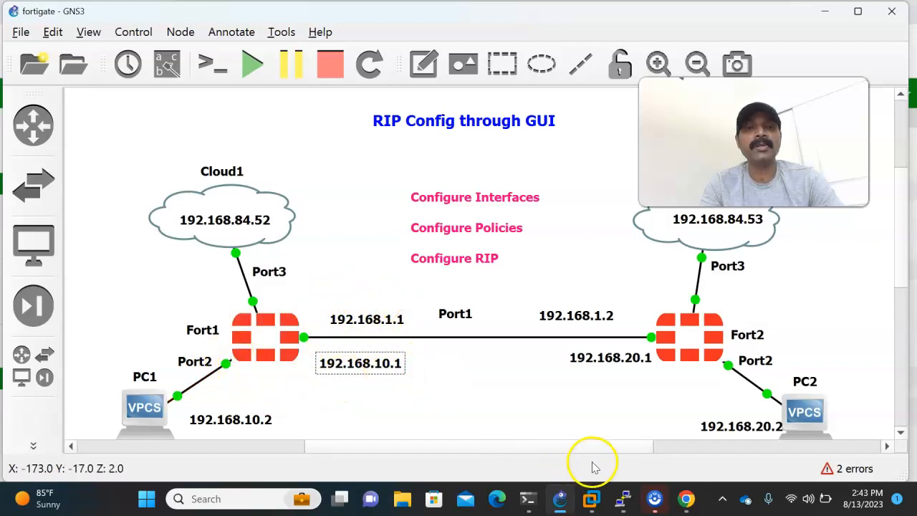
mouse_move(687, 496)
click(673, 457)
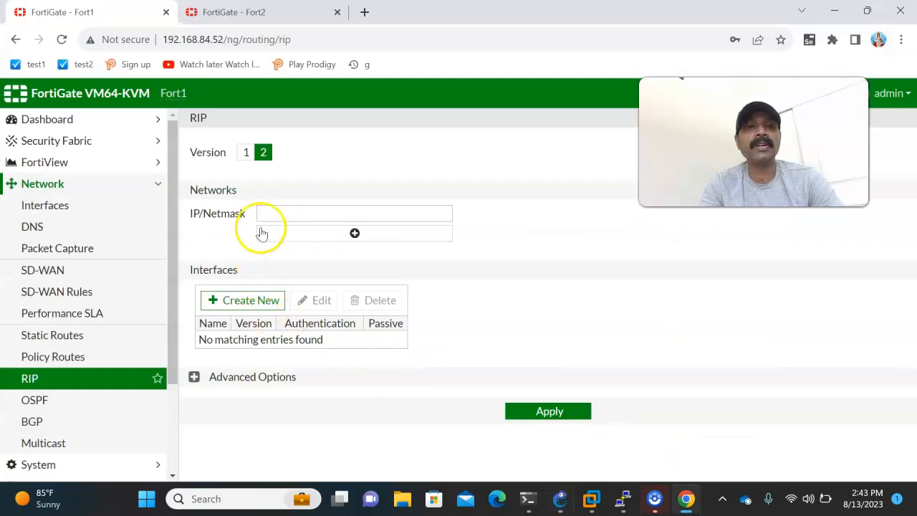
click(274, 211)
text(192)
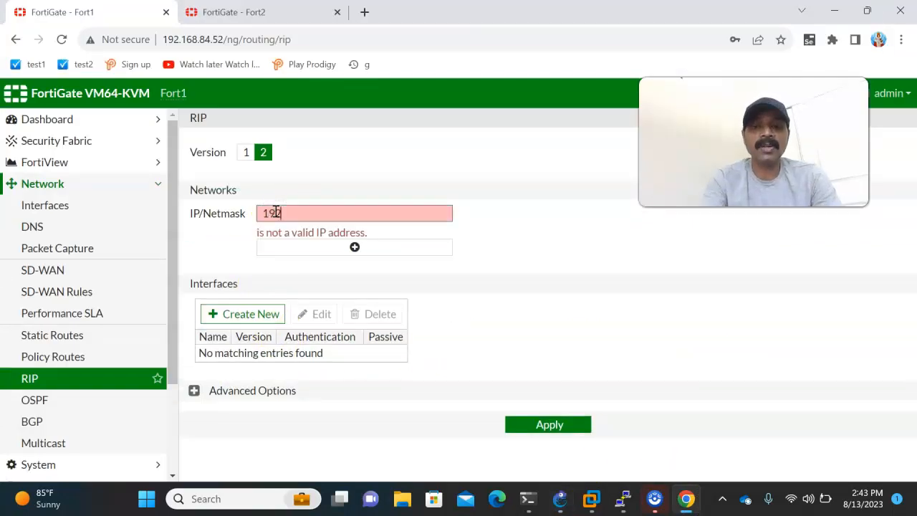
text(.168.1.0/255.25)
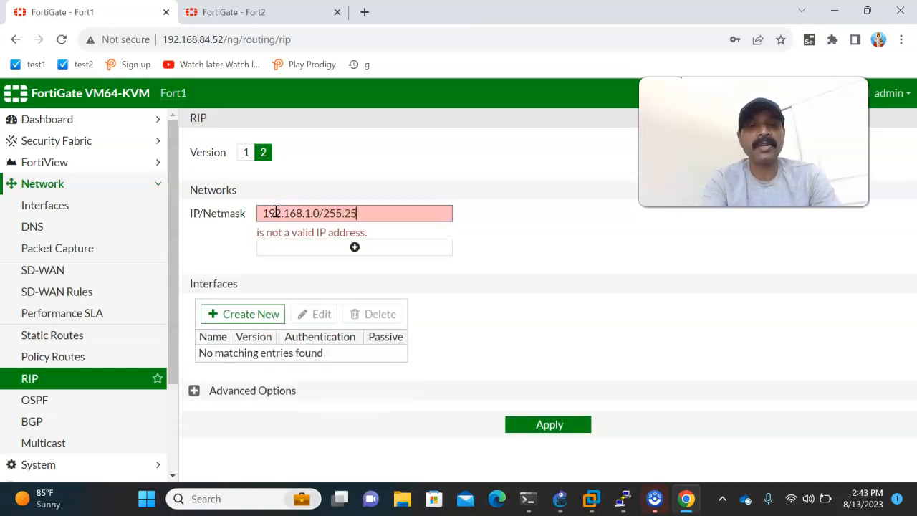
text(5.255.0)
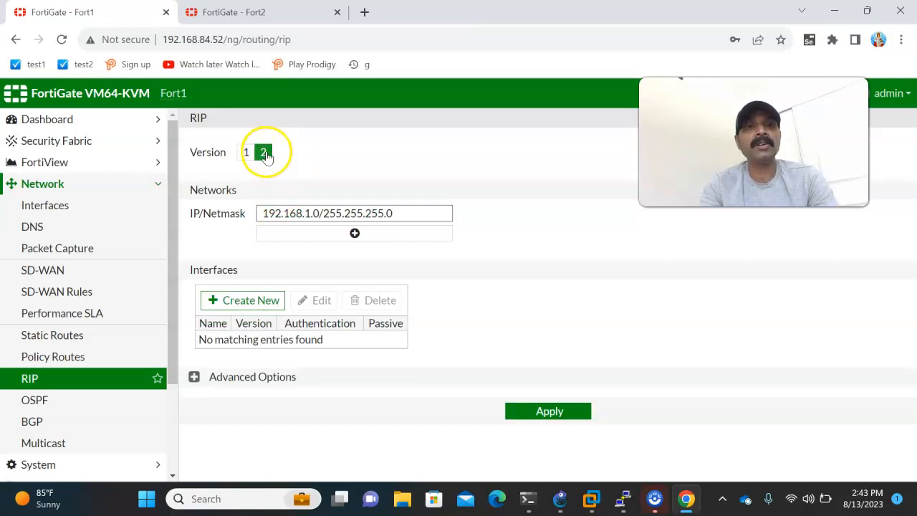
Add 192.168.10.0/255.255.255.0 as Fort1's second RIP network and apply the RIP settings.
click(354, 234)
click(291, 233)
text(19)
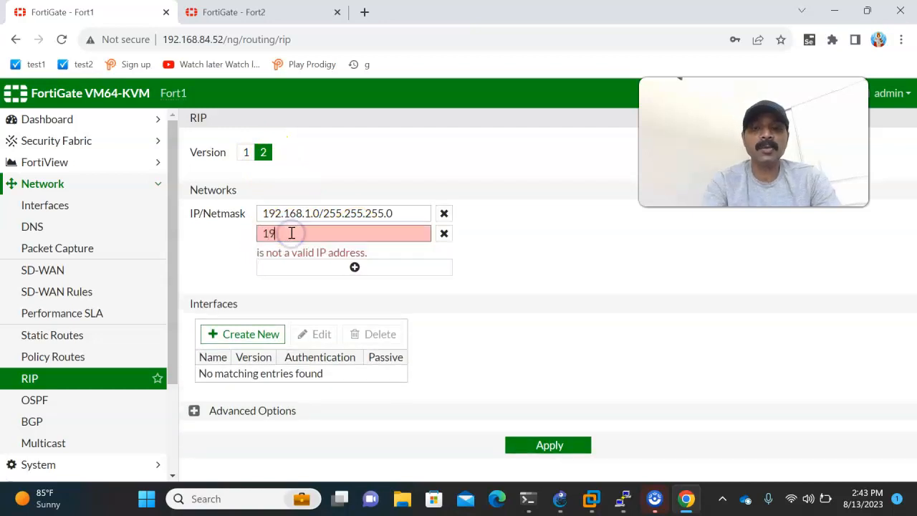
text(2.168.10.0/255)
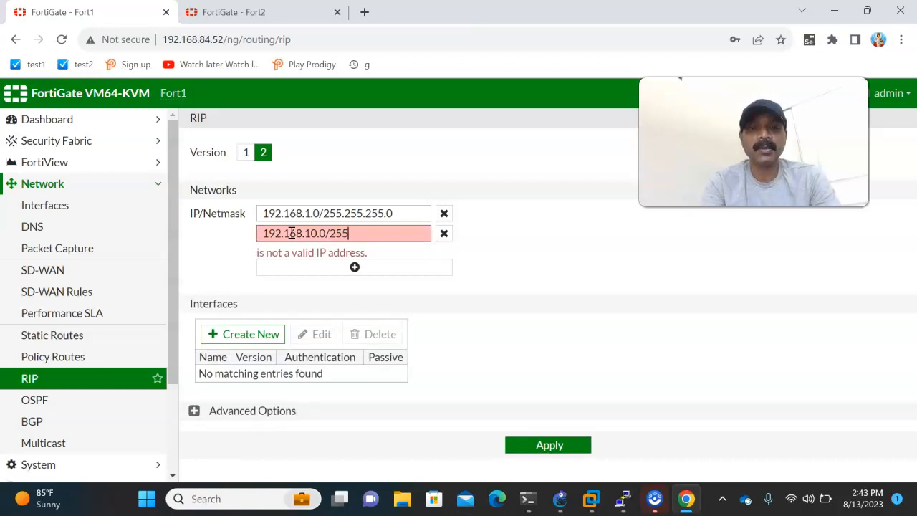
text(.255.255.0)
click(532, 432)
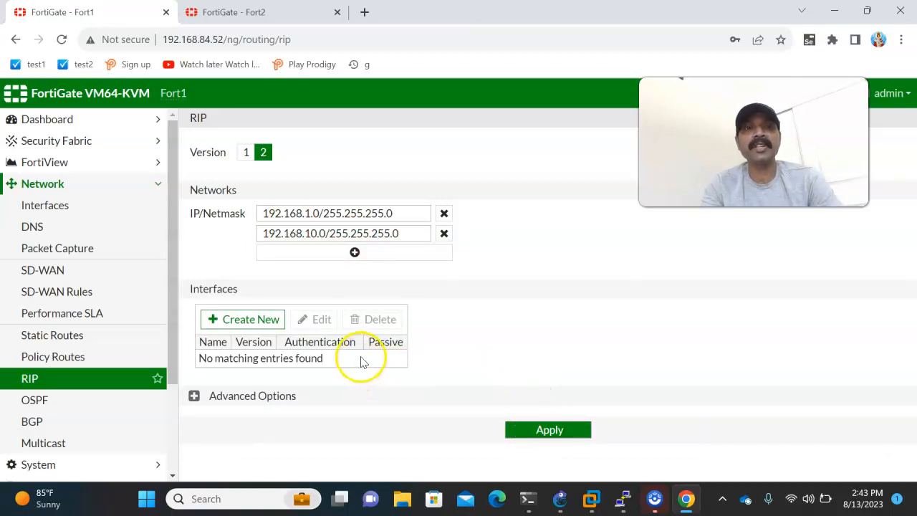
Check Fort2's addresses in the GNS3 topology and enter 192.168.1.0/255.255.255.0 as the first RIP network on Fort2 in Chrome.
click(229, 14)
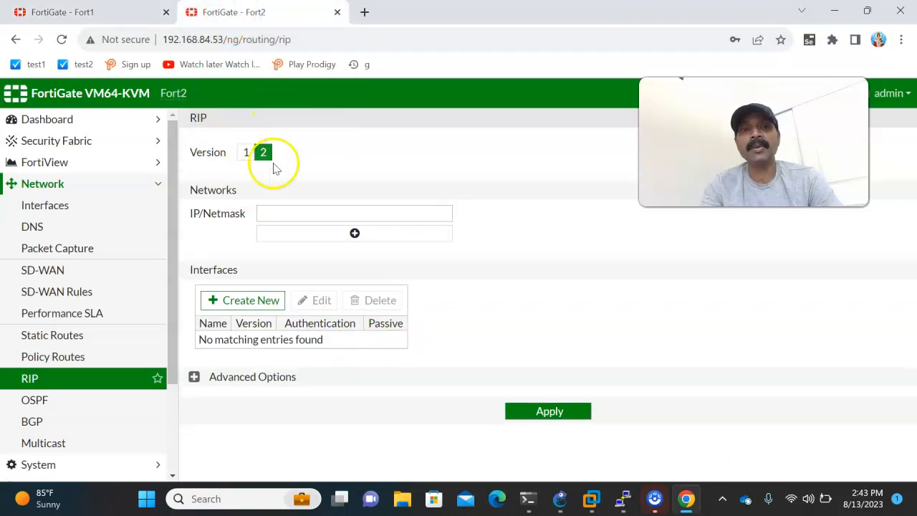
click(561, 496)
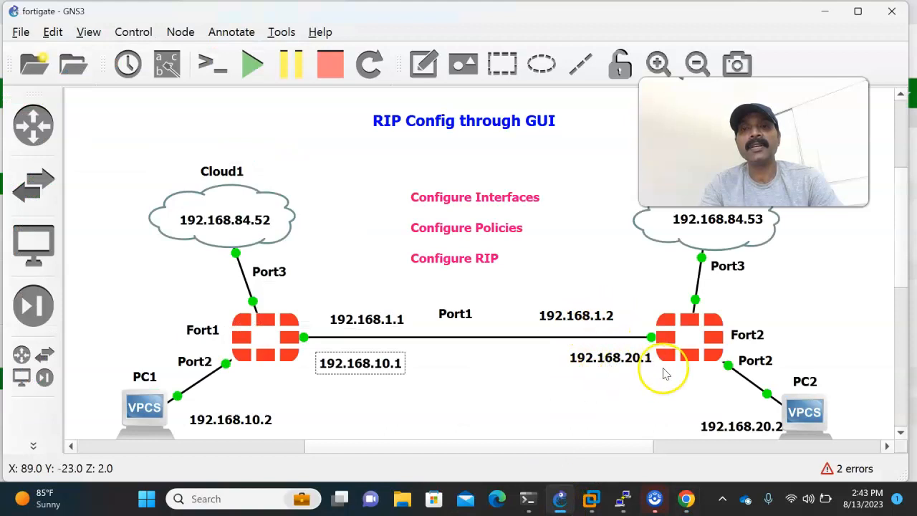
mouse_move(682, 497)
click(682, 456)
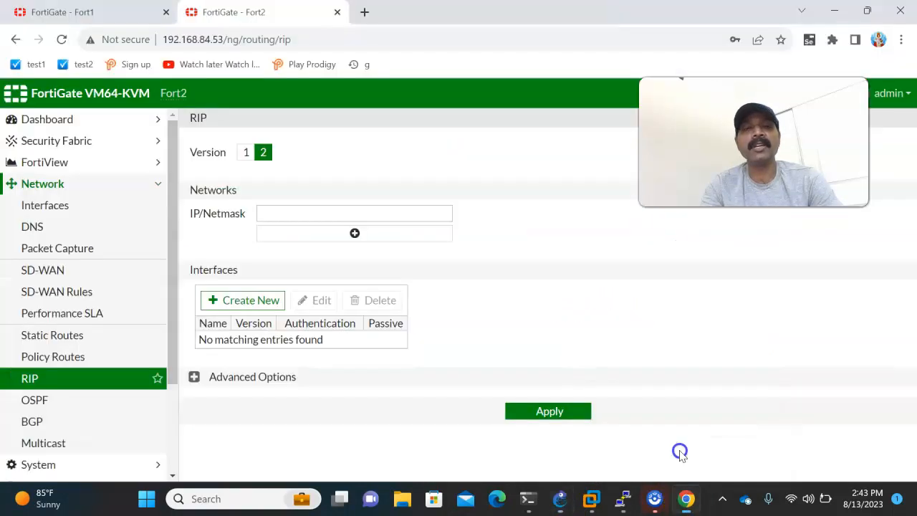
click(288, 212)
text(19)
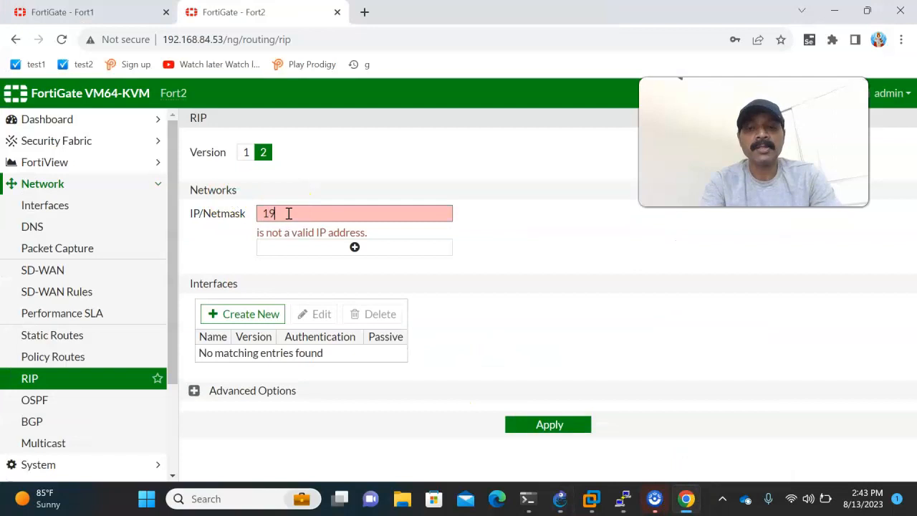
text(2.168.1.0/255)
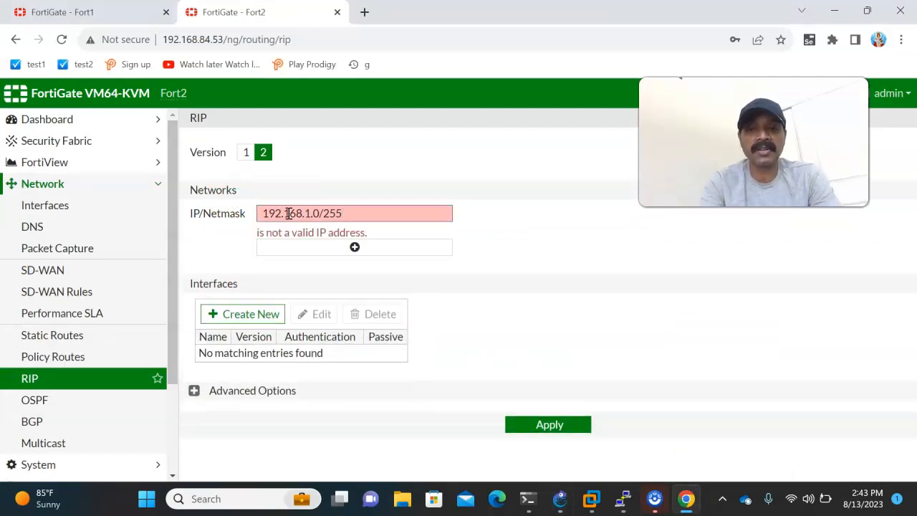
text(.255.255.0)
Add 192.168.20.0/255.255.255.0 as Fort2's second RIP network and apply the RIP settings.
click(289, 232)
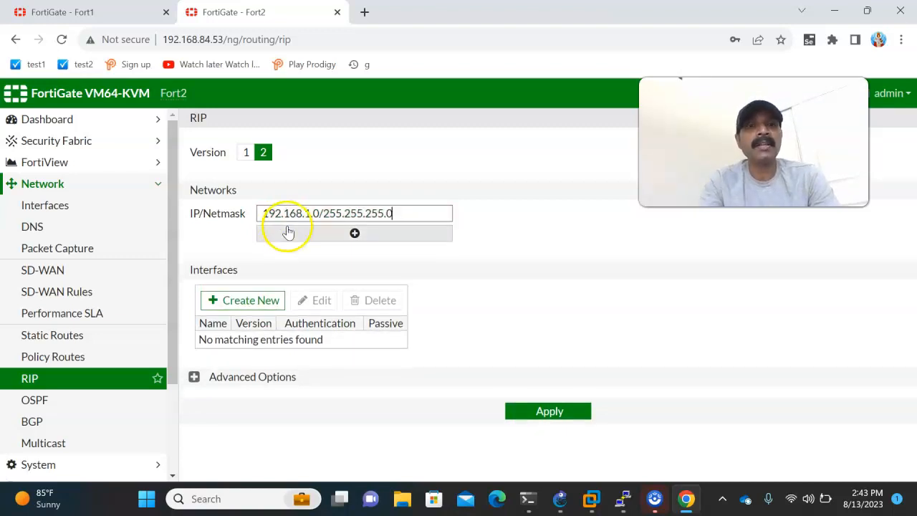
click(286, 233)
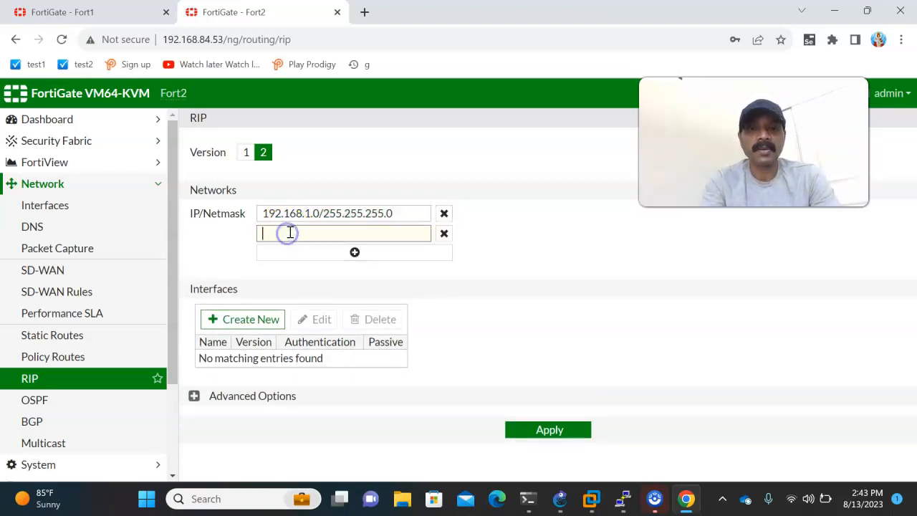
text(192.168.20.0/255.25)
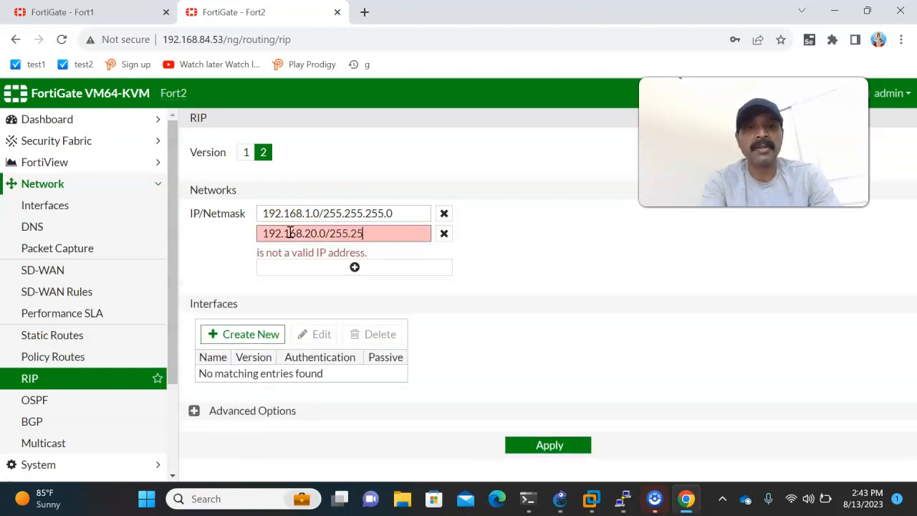
text(5.255.)
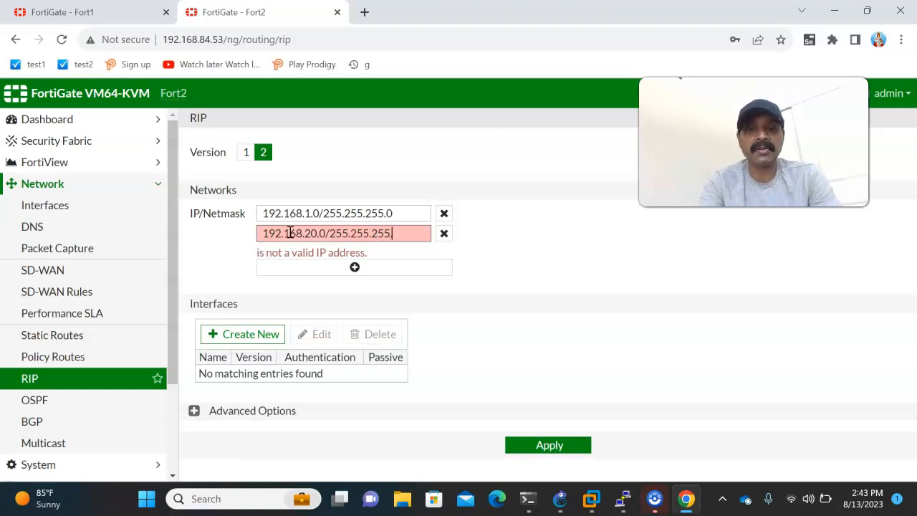
text(0)
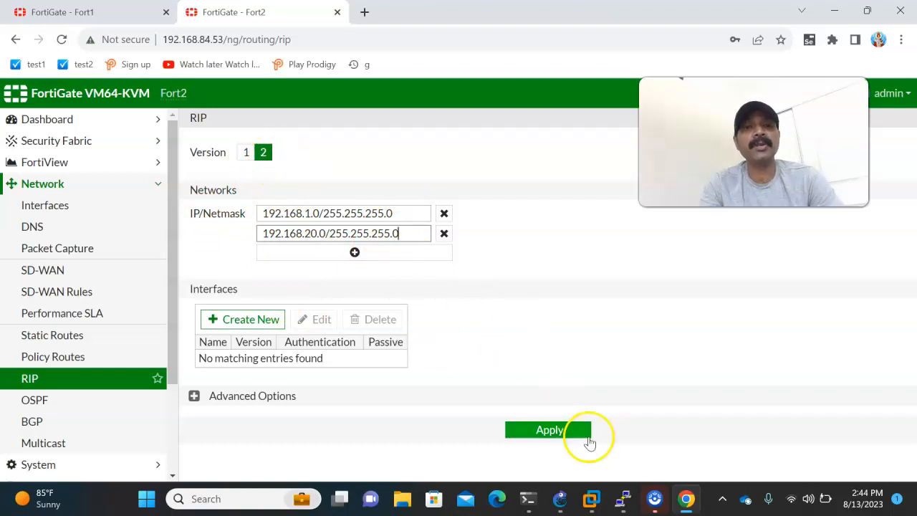
click(548, 430)
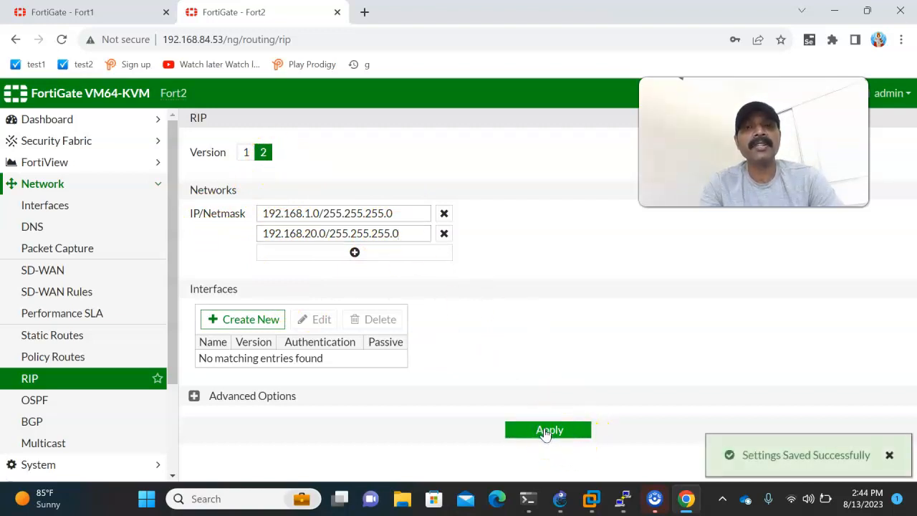
Open PC1's custom console from GNS3 using Putty (normal standalone version), and maximize the console window.
click(558, 494)
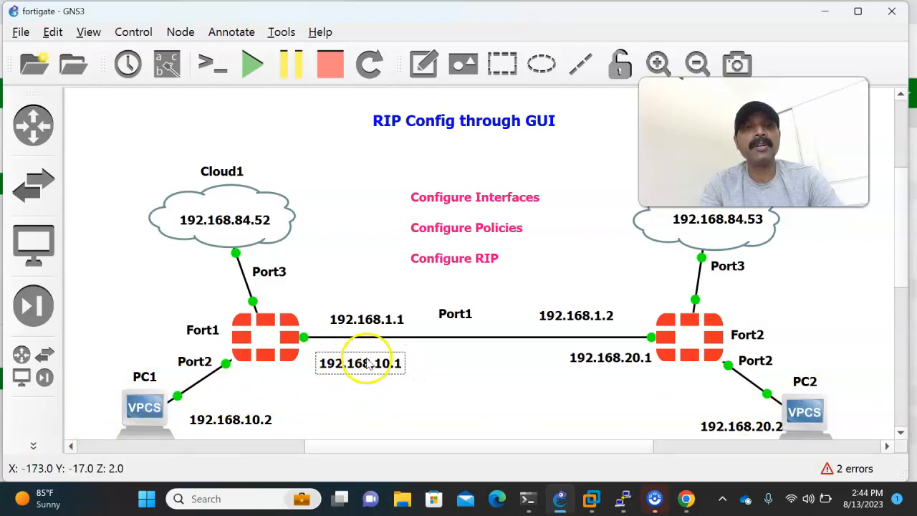
right_click(141, 419)
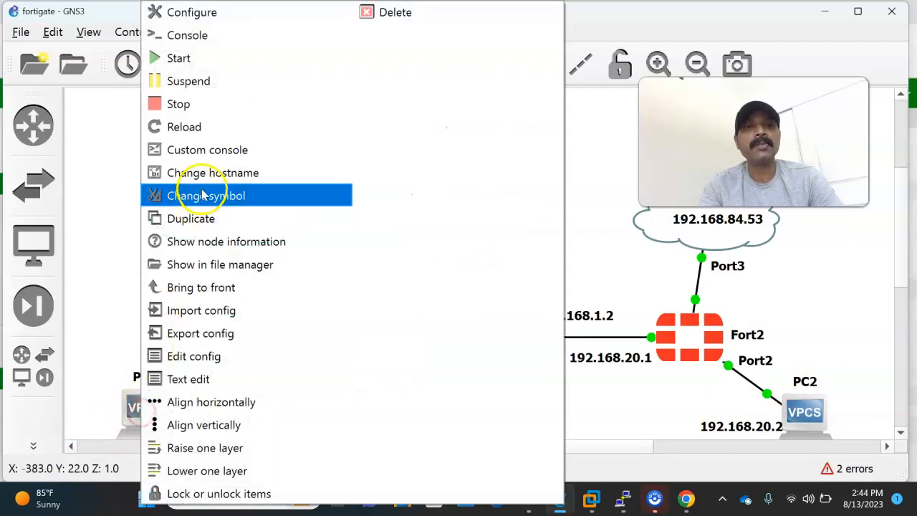
click(205, 151)
click(236, 86)
click(240, 70)
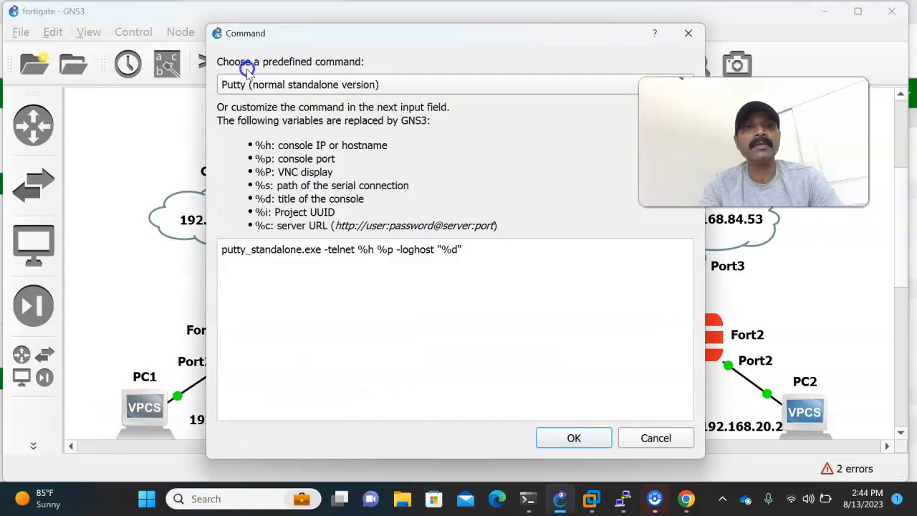
click(573, 437)
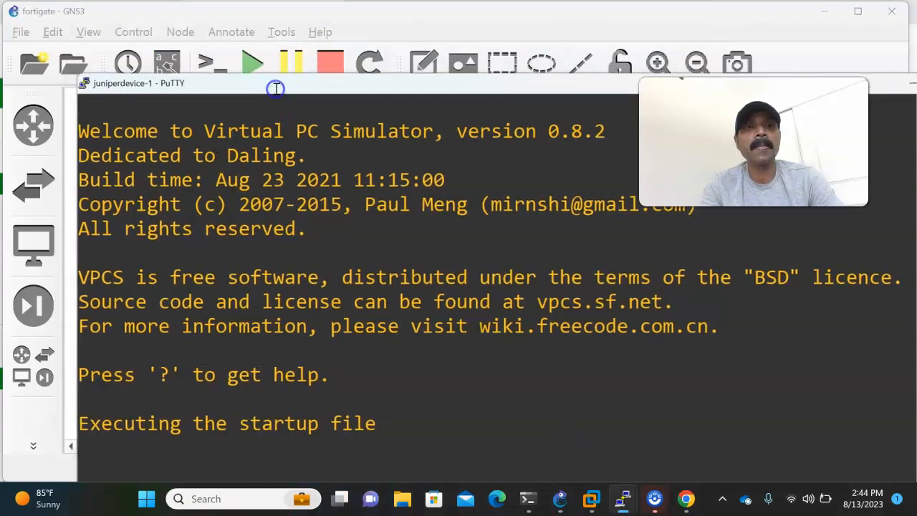
double_click(265, 90)
Assign PC1 the address 192.168.10.2/24 with gateway 192.168.10.1 using the ip command.
text(ip[ )
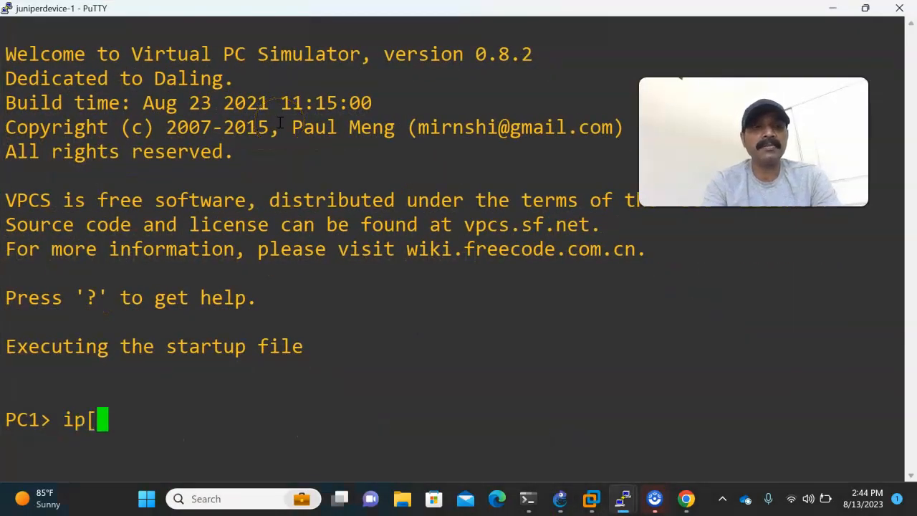
key(BackSpace)
key(BackSpace)
text( 192.168.10.2/24 192.168)
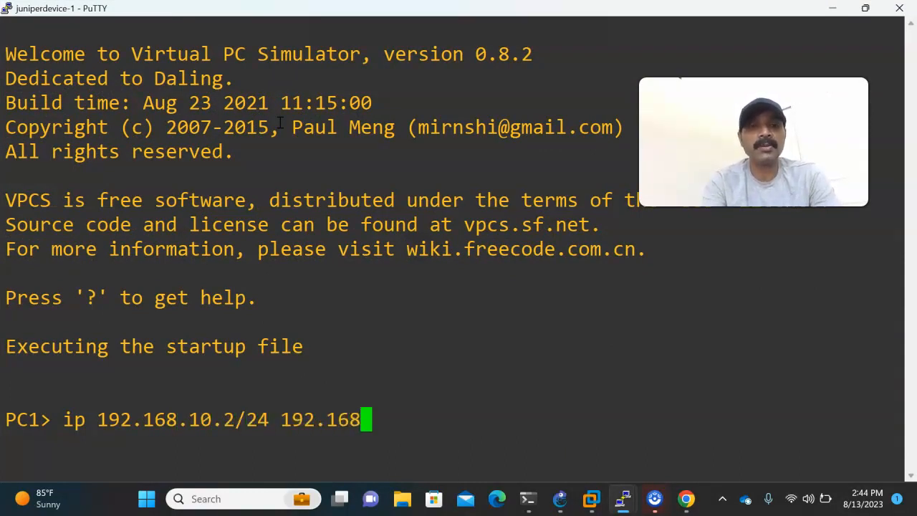
text(.10.1)
key(Return)
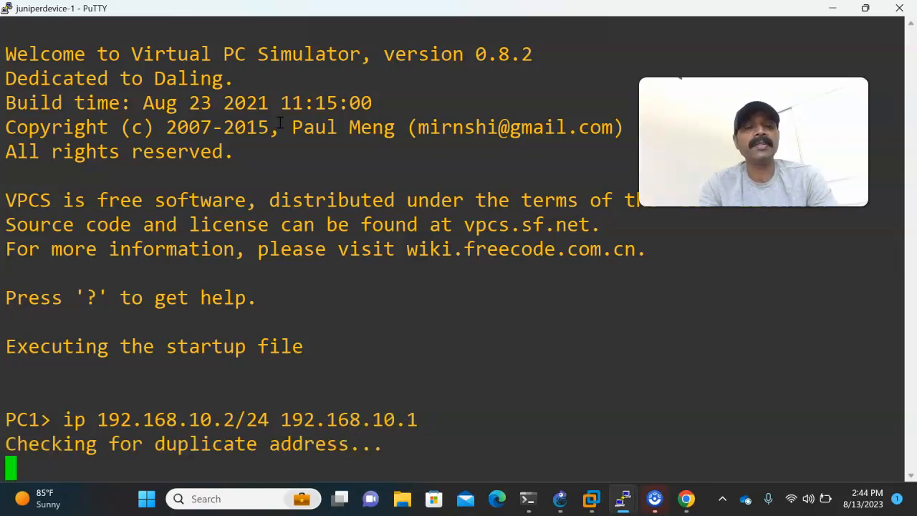
Open PC2's custom PuTTY console from GNS3 and assign PC2 the address 192.168.20.2/24 and its gateway with the ip command.
click(559, 494)
right_click(812, 418)
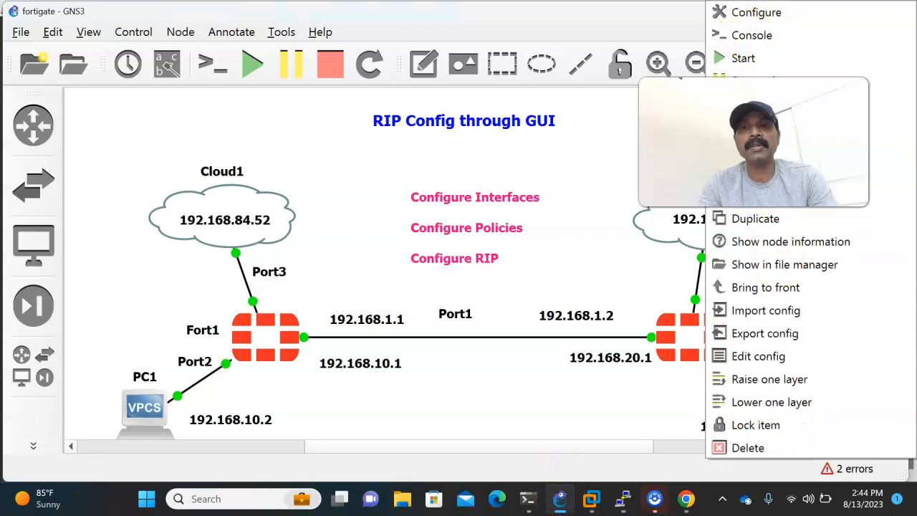
click(760, 150)
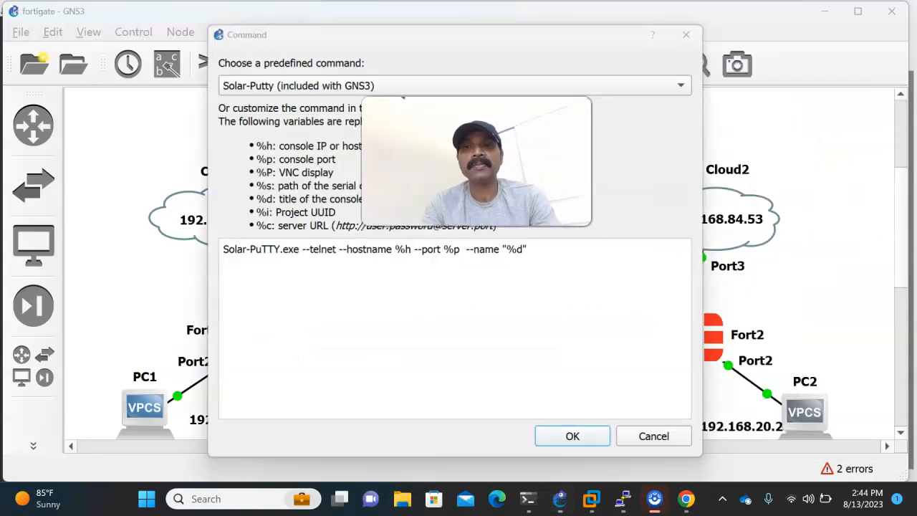
click(574, 438)
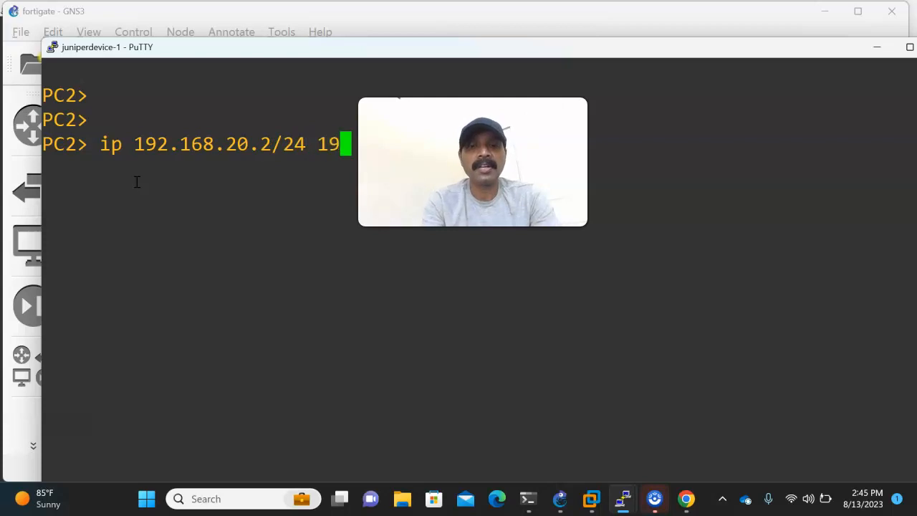
key(Return)
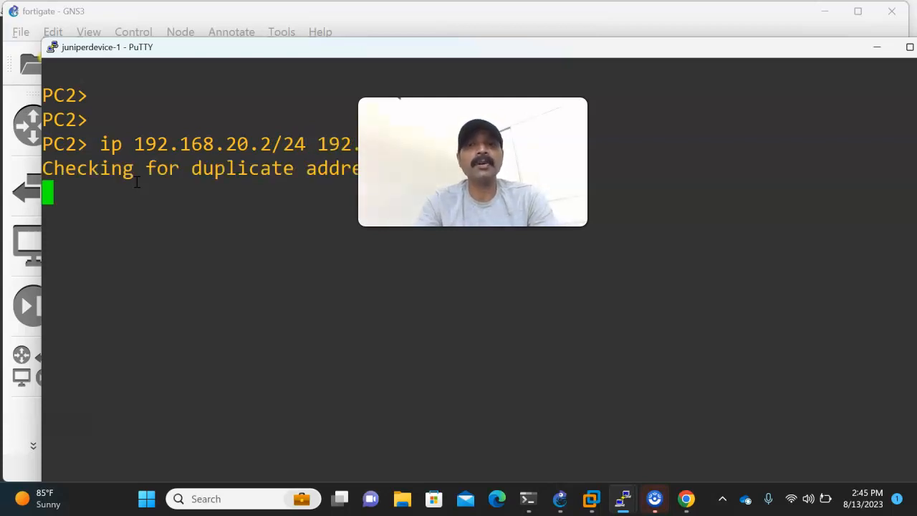
Maximize PC2's console, switch to PC1's console and ping its gateway 192.168.10.1.
click(908, 47)
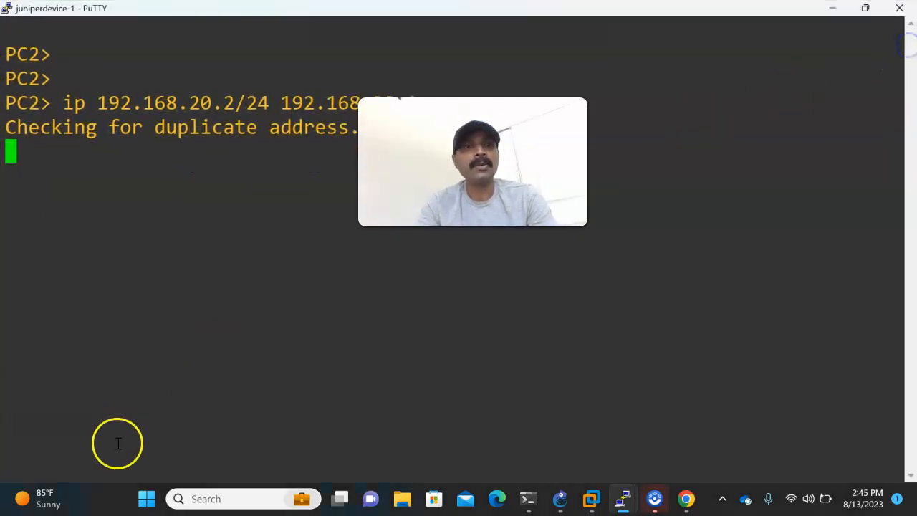
mouse_move(625, 497)
click(620, 470)
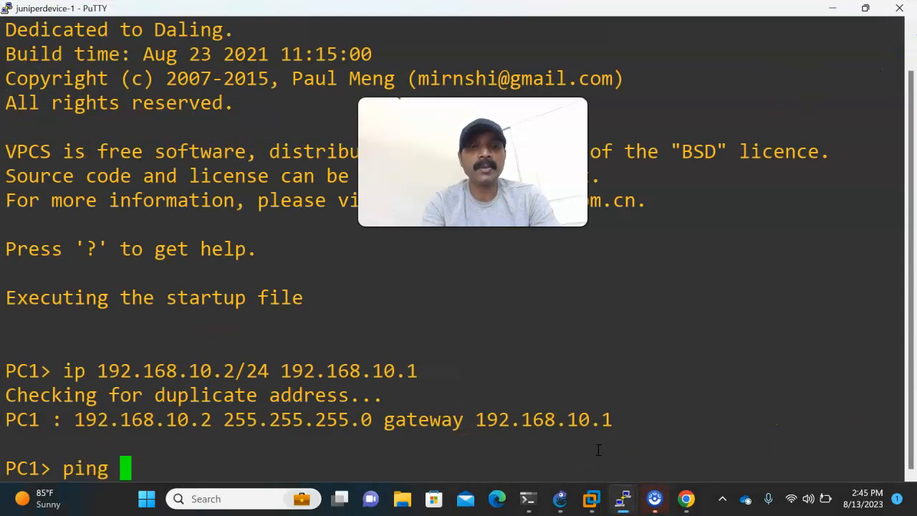
text(ping 192.168.10.1)
key(Return)
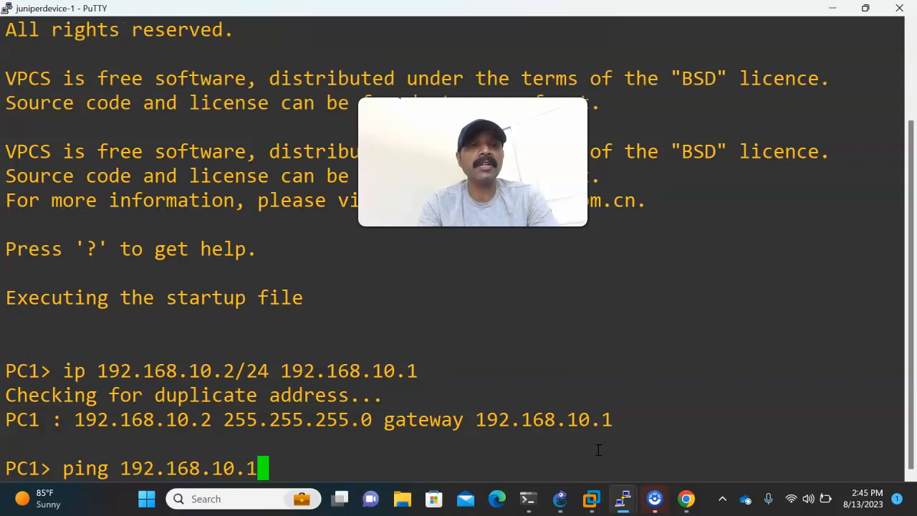
Check the addressing in the GNS3 topology, then ping PC2 at 192.168.20.2 from PC1's console.
click(559, 497)
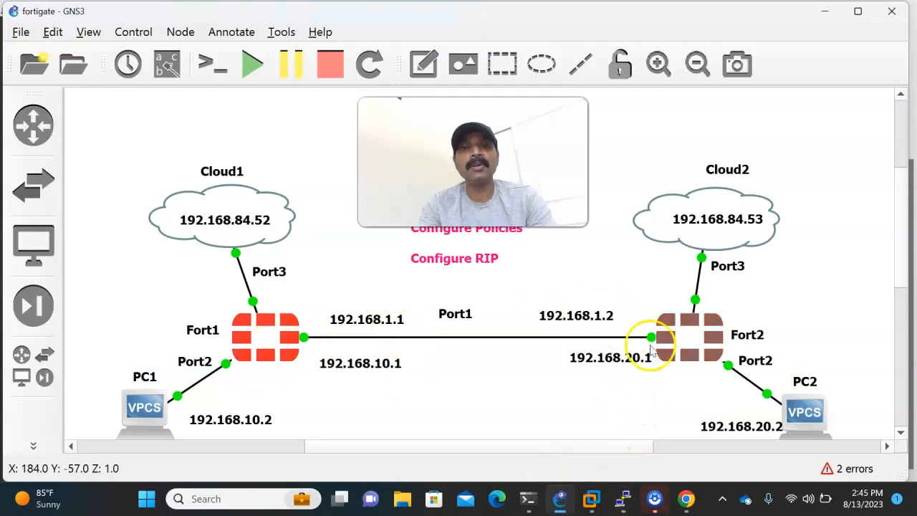
key(alt+Tab)
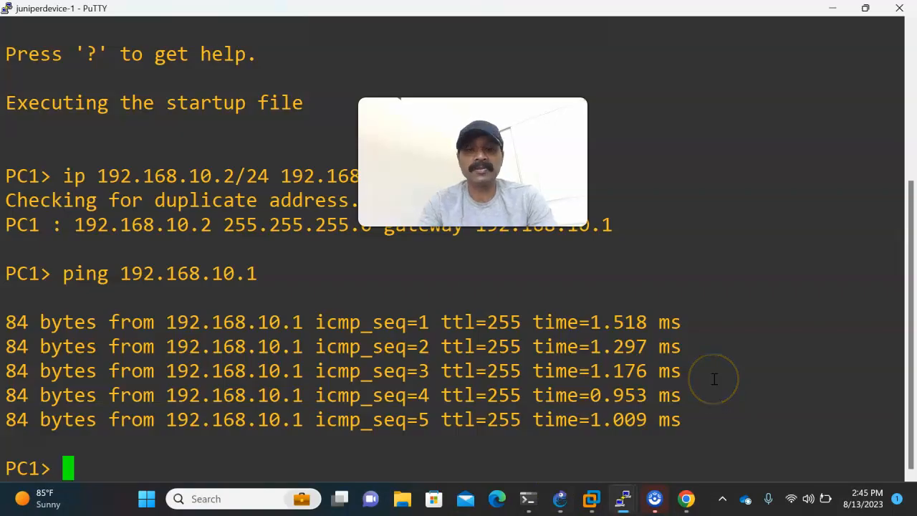
key(Up)
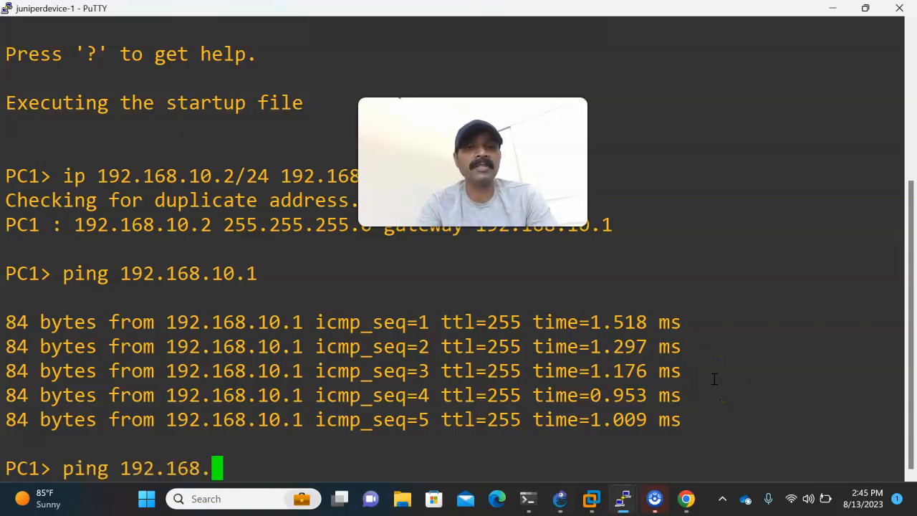
text(.20)
key(Return)
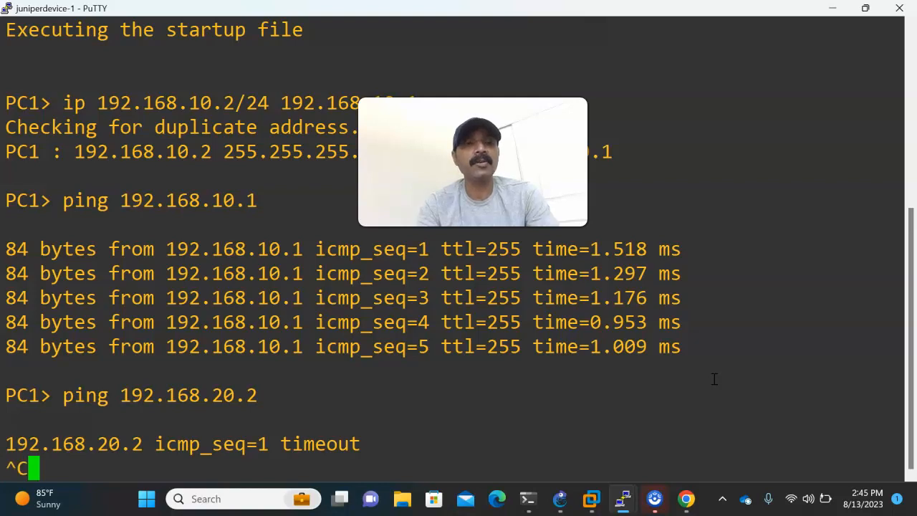
Ping Fort2's port1 address 192.168.1.2 from PC1 and review the topology in GNS3.
key(Up)
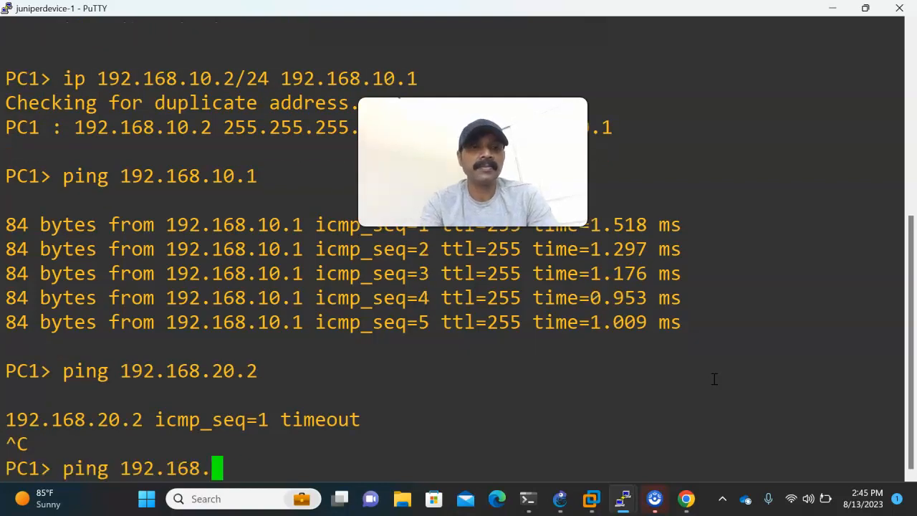
key(Return)
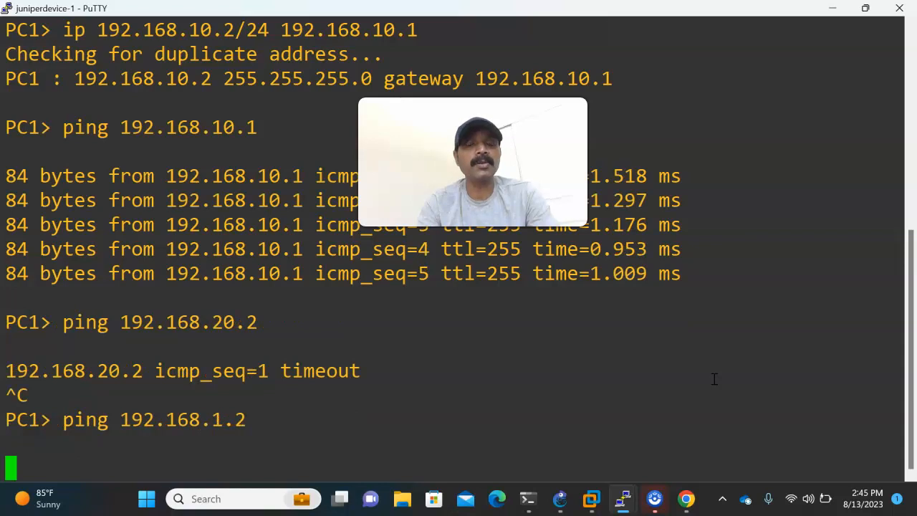
click(560, 498)
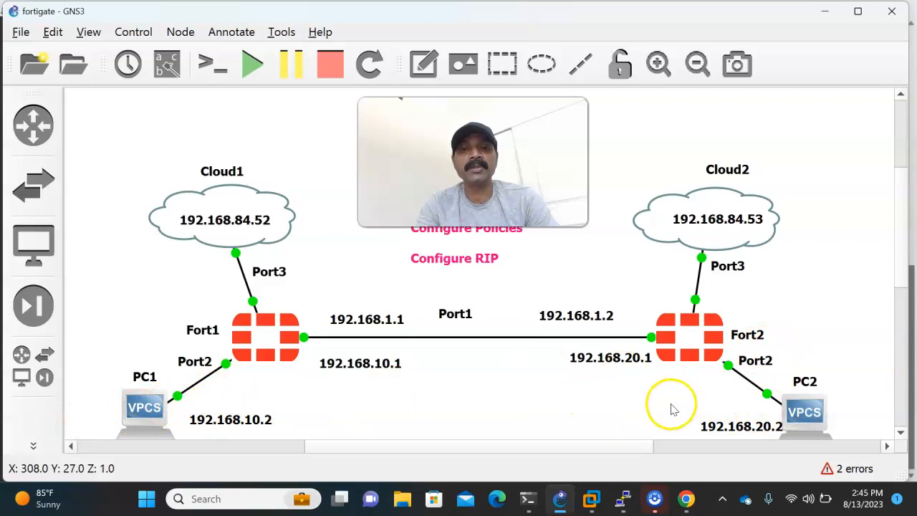
Switch to Fort1's web interface in Chrome and open its IPv4 policy list.
mouse_move(686, 495)
click(673, 448)
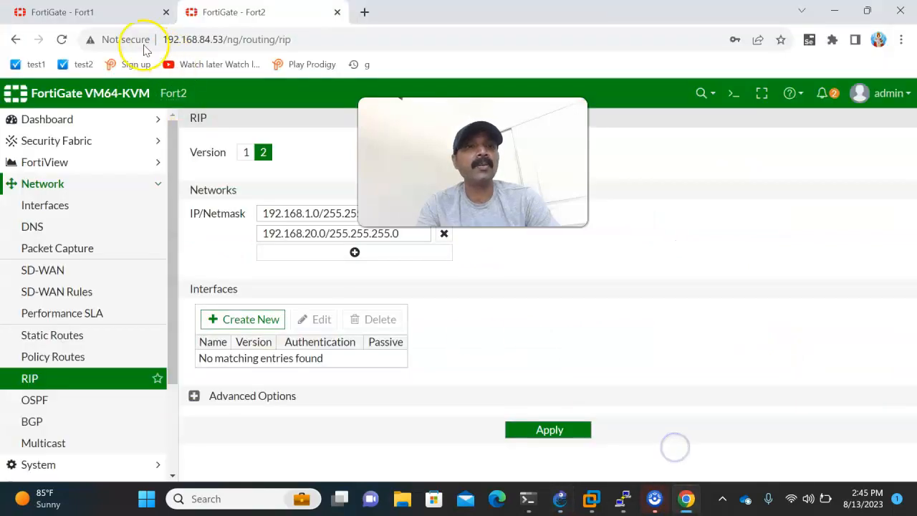
click(105, 13)
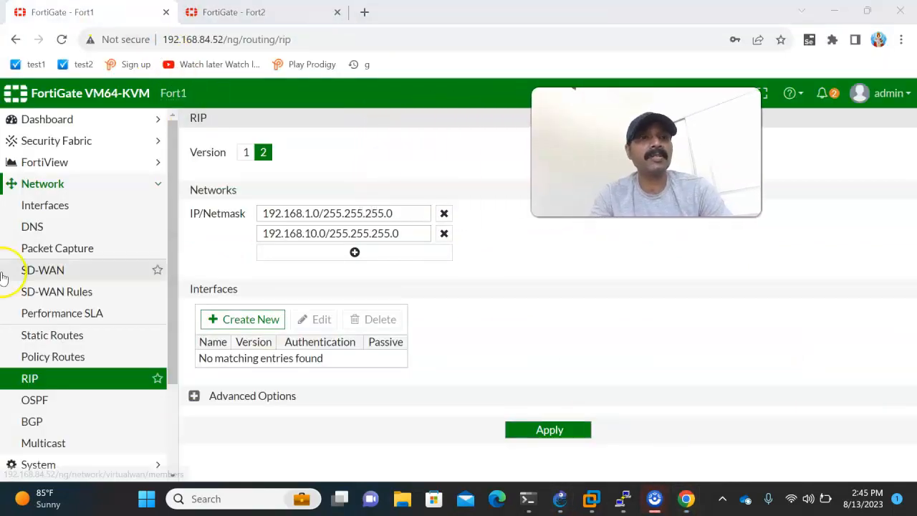
scroll(62, 276, down, 3)
click(39, 365)
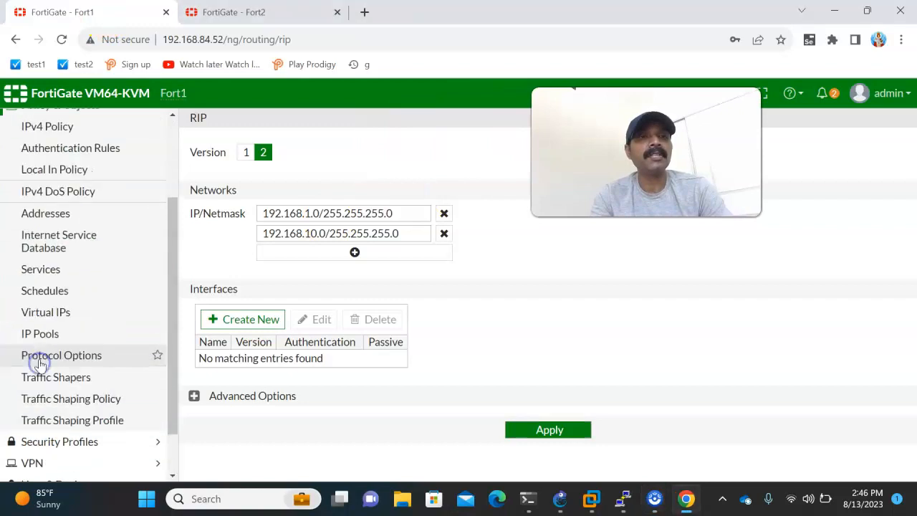
click(44, 128)
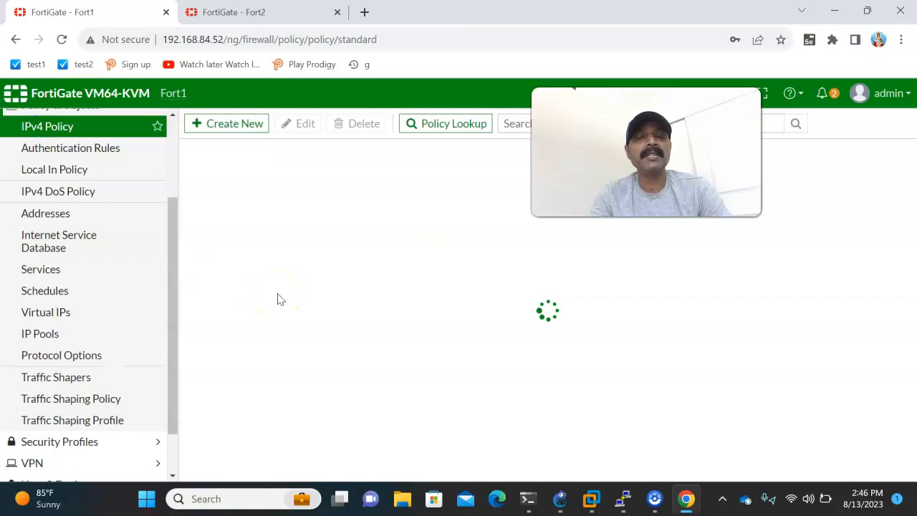
Start a new IPv4 policy on Fort1 named 1, with incoming interface wan (port1) and outgoing interface lan (port2).
click(223, 122)
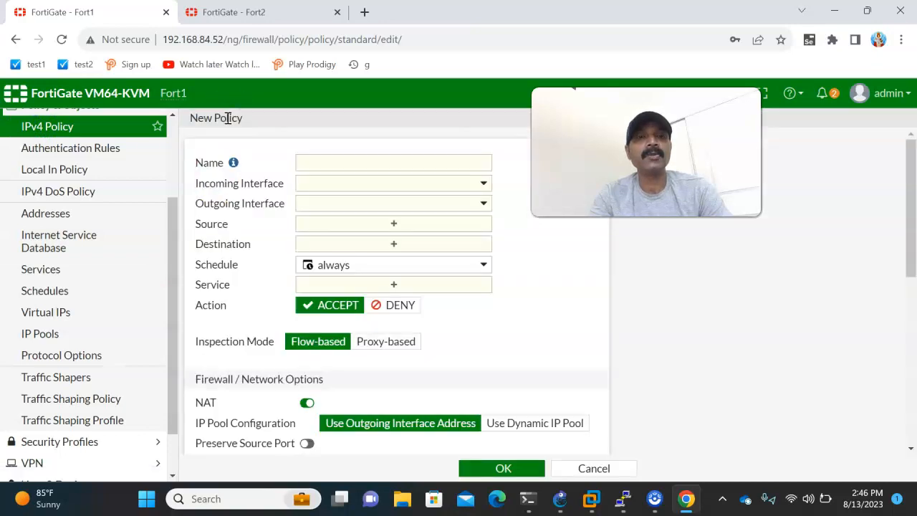
drag(617, 117, 689, 168)
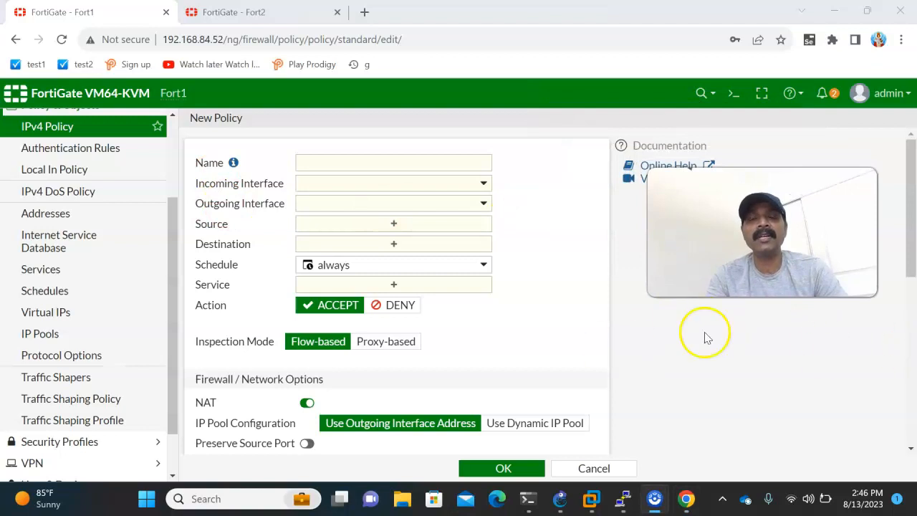
click(334, 157)
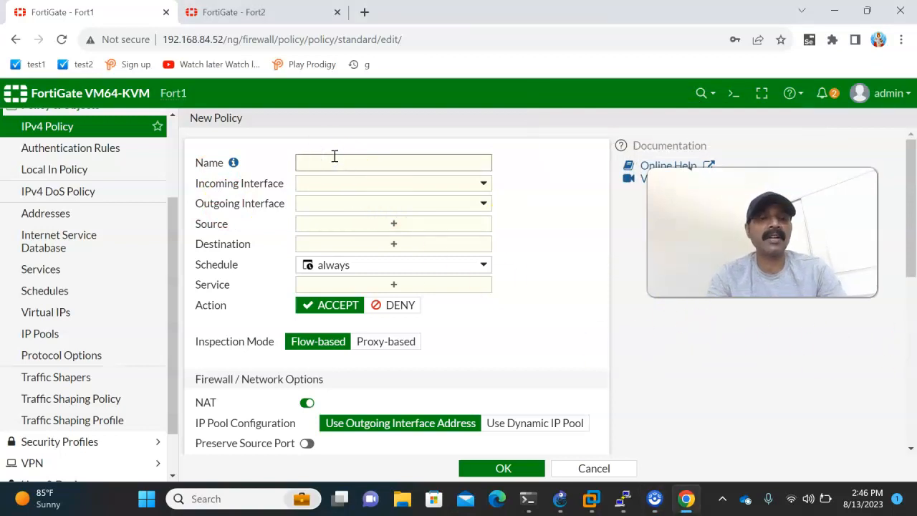
click(330, 184)
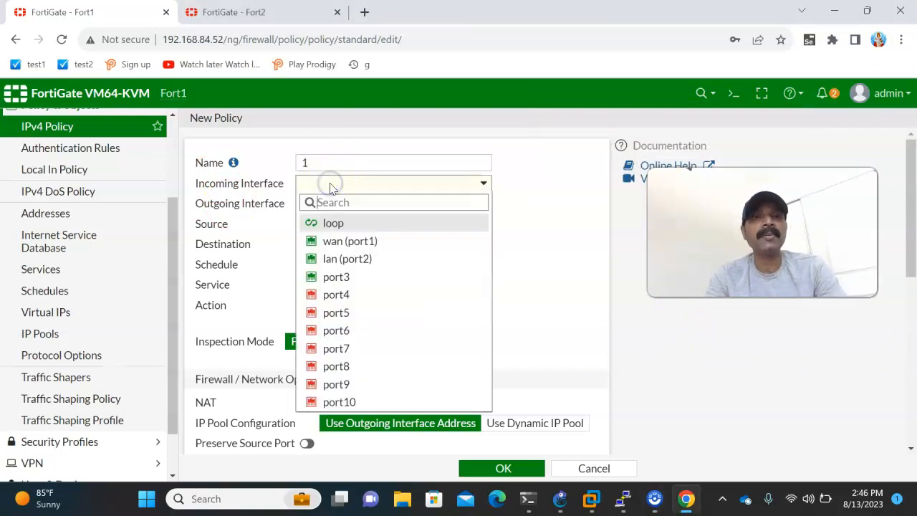
click(335, 242)
click(324, 202)
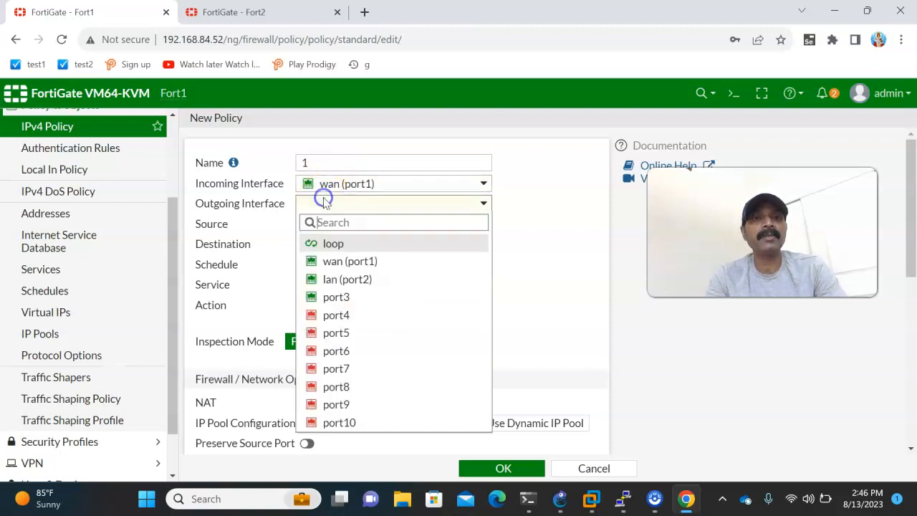
click(332, 278)
Set policy 1's source and destination to all and its service to ALL, and save the policy.
click(321, 224)
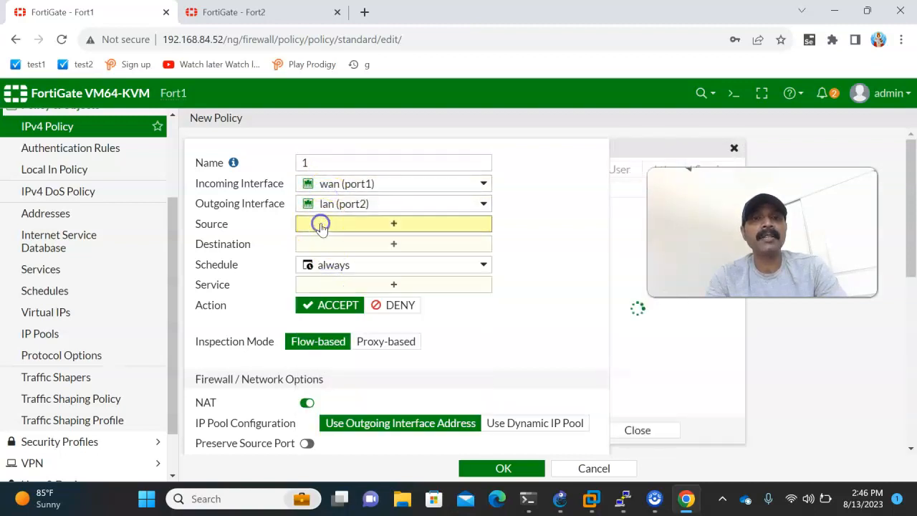
click(630, 230)
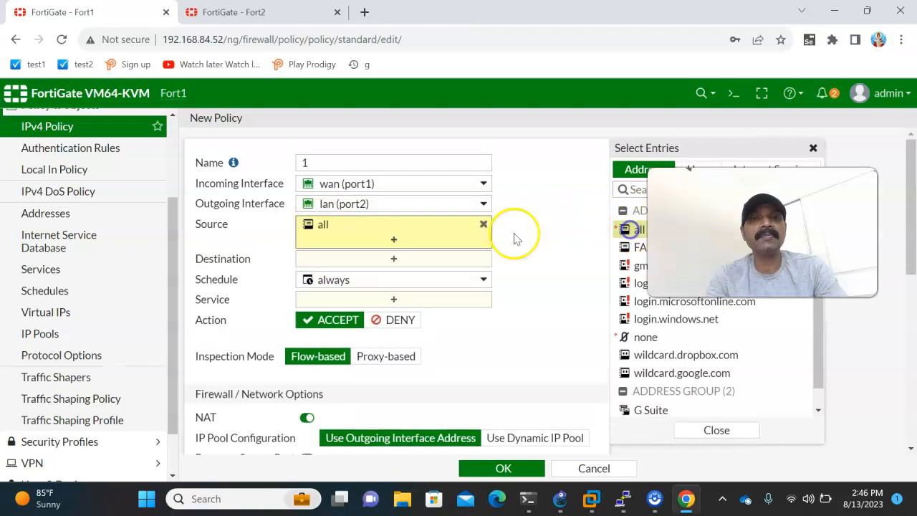
click(322, 260)
click(635, 231)
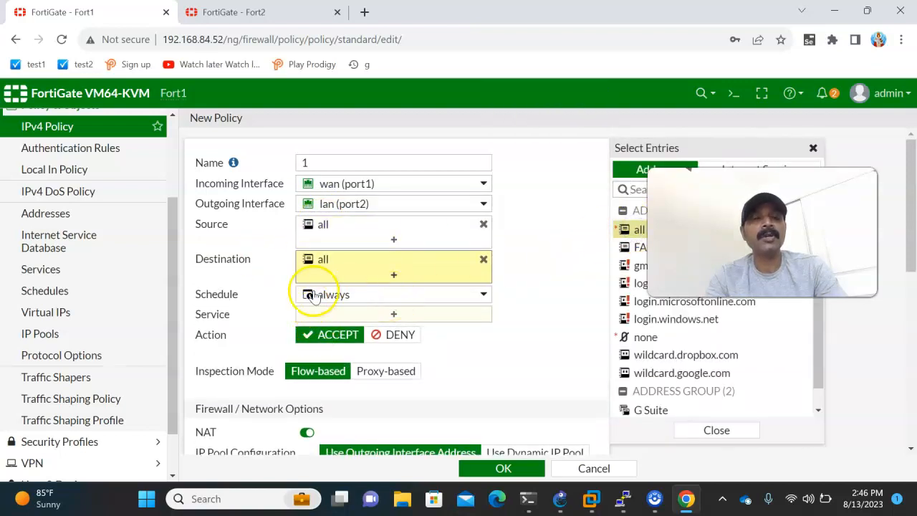
click(324, 316)
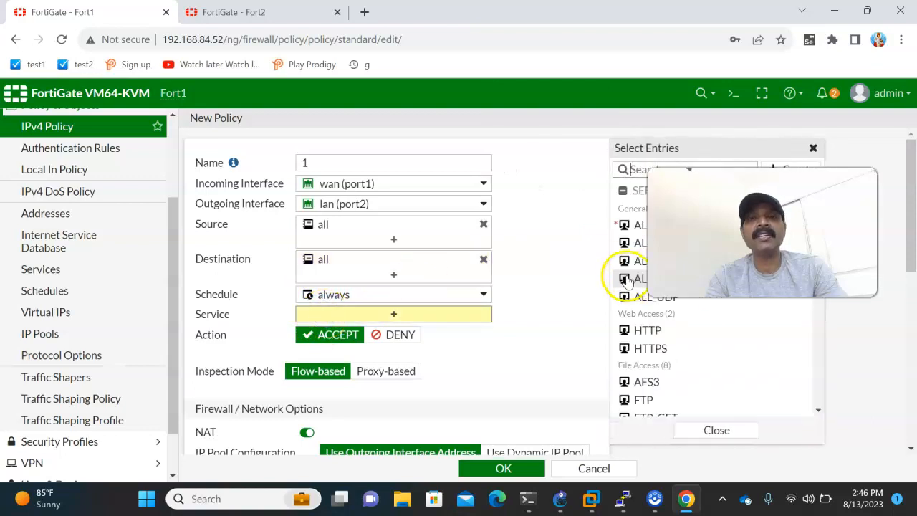
click(641, 228)
click(466, 468)
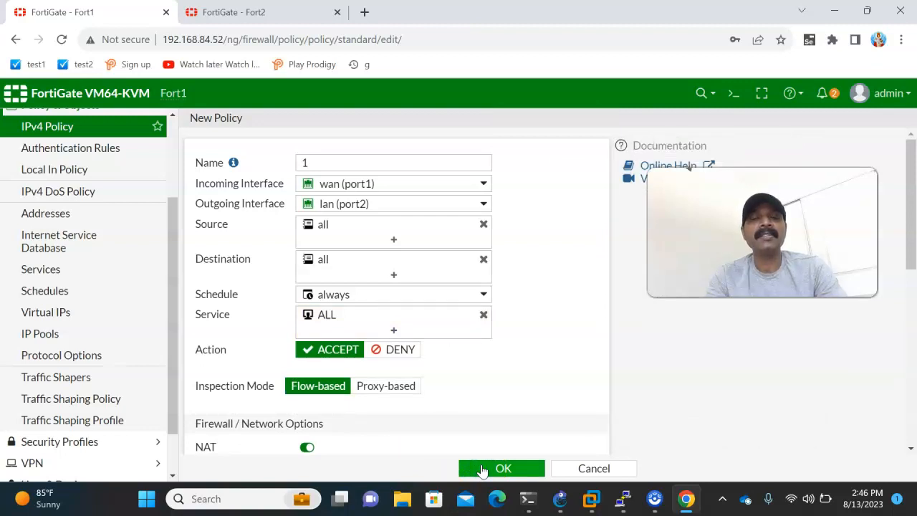
click(483, 469)
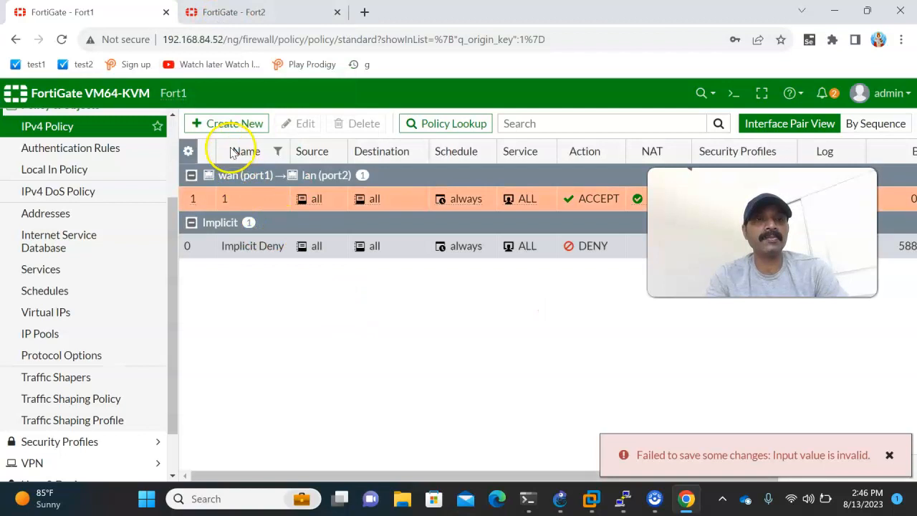
Start a second Fort1 policy named 2, with incoming interface lan (port2) and outgoing interface wan (port1).
click(225, 123)
click(316, 162)
click(320, 184)
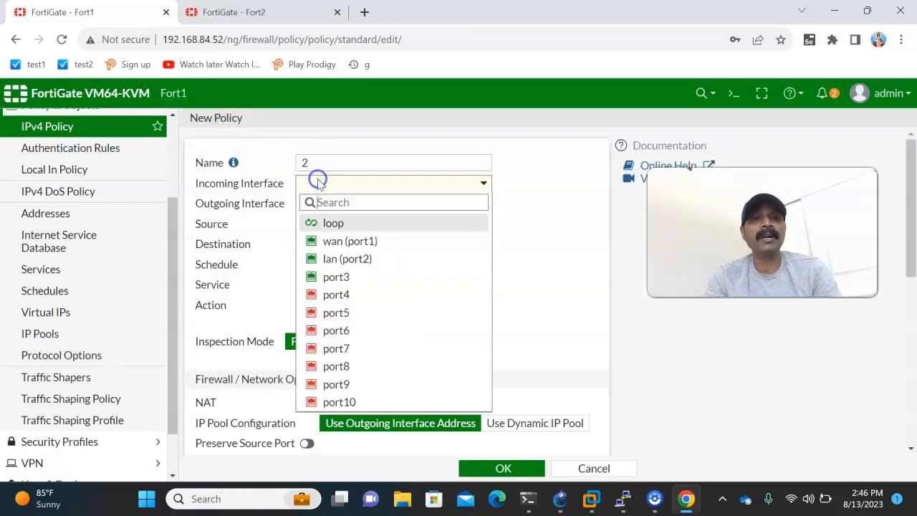
click(336, 259)
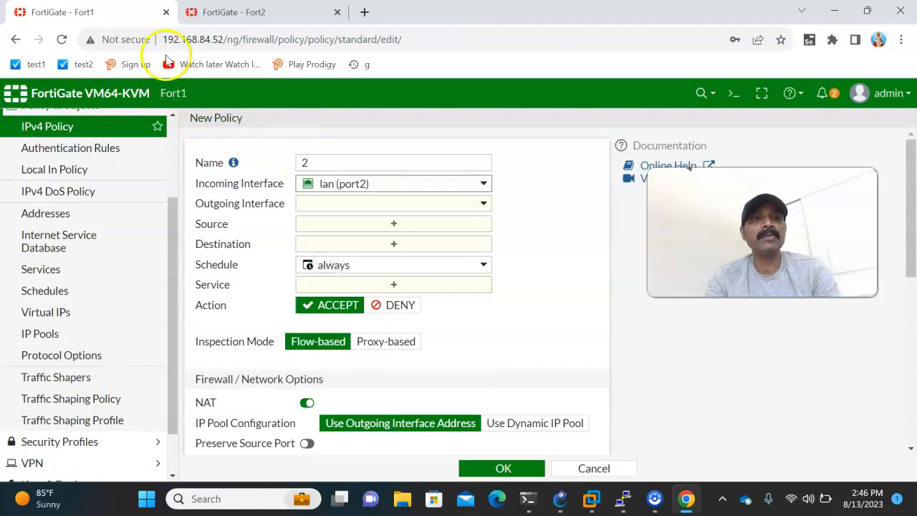
click(328, 205)
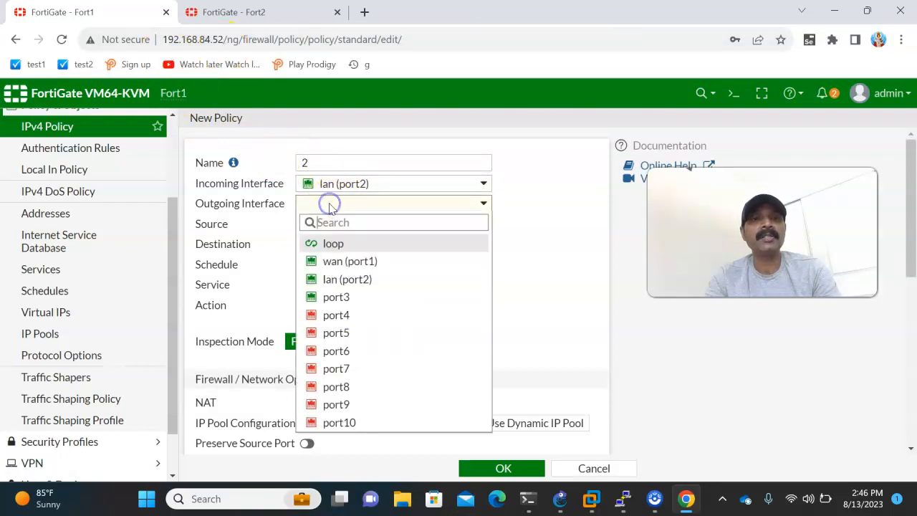
click(335, 262)
Set policy 2's source and destination to all and its service to ALL, save it, and dismiss the error notifications.
click(321, 224)
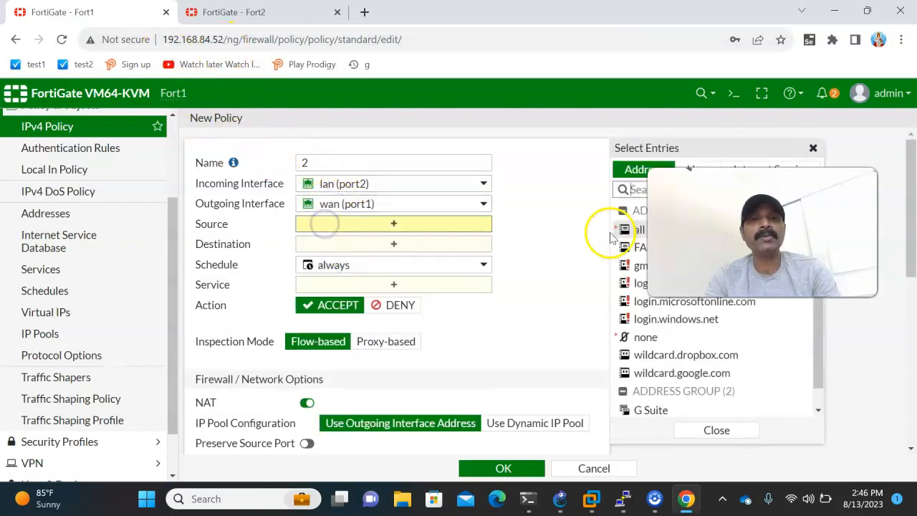
click(629, 233)
click(328, 260)
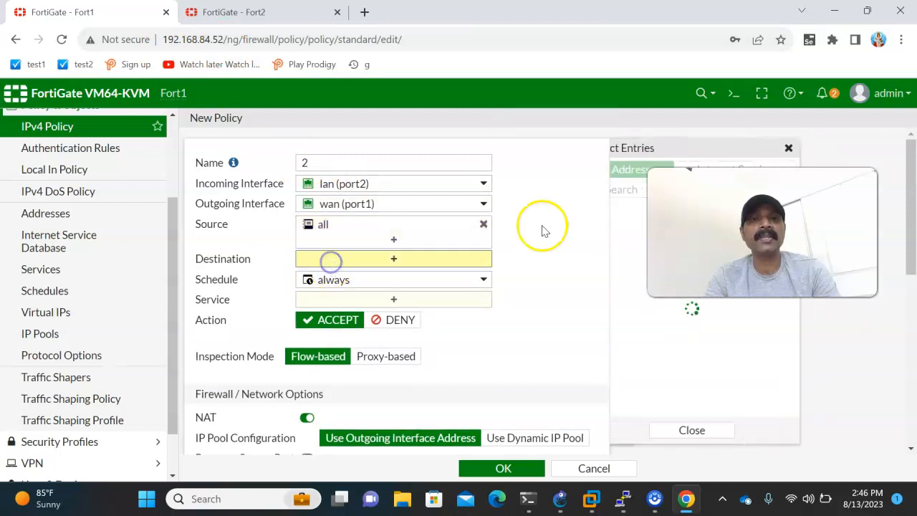
click(620, 228)
click(369, 313)
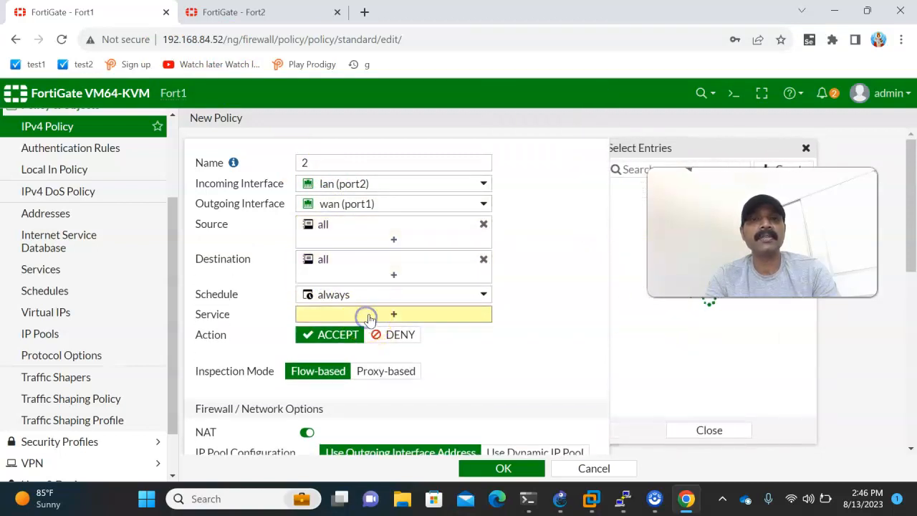
click(633, 227)
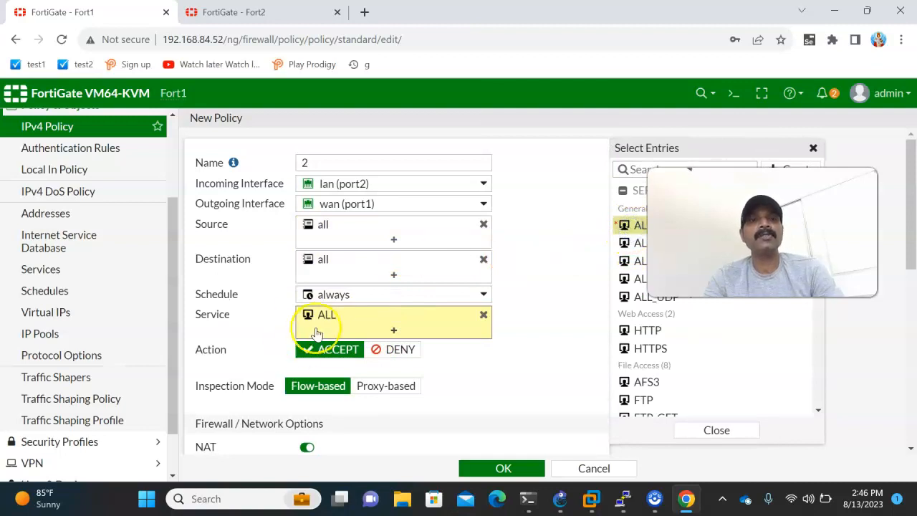
mouse_move(640, 233)
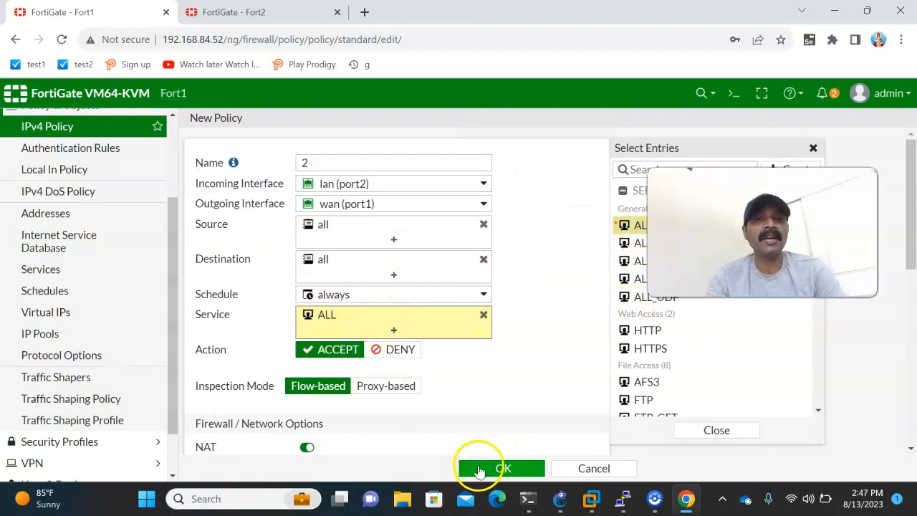
click(478, 469)
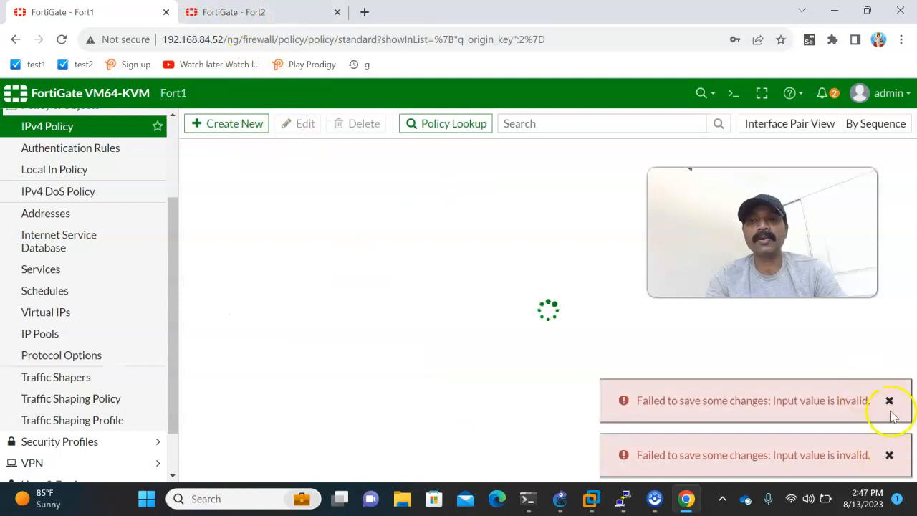
click(889, 401)
click(888, 453)
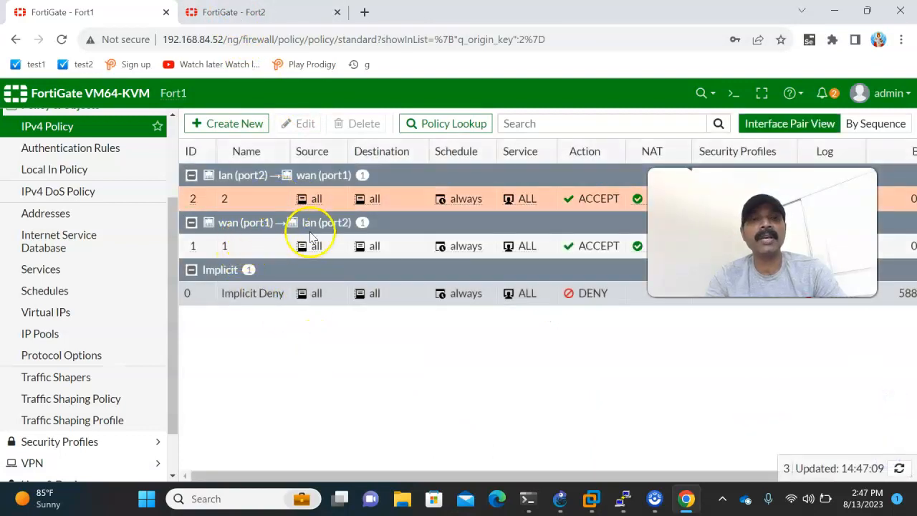
Switch to the Fort1 PuTTY console and log in as admin, entering the account password.
mouse_move(617, 502)
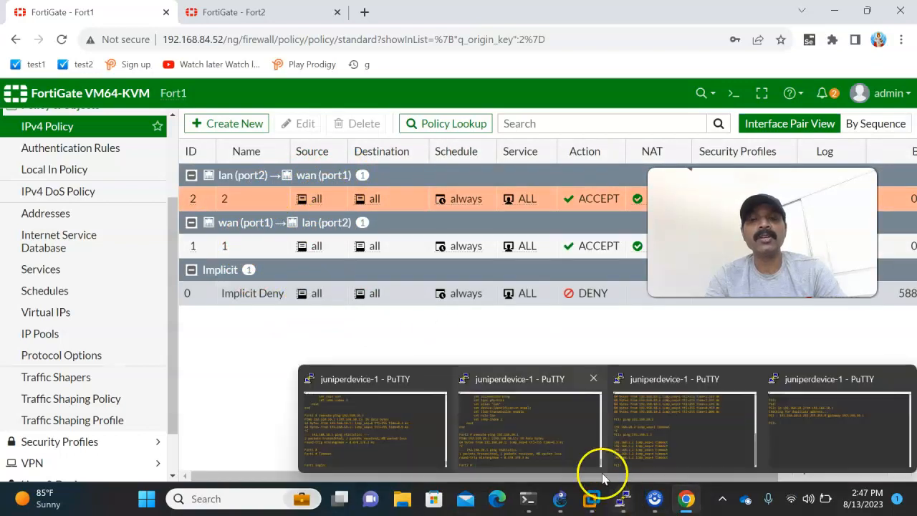
click(393, 444)
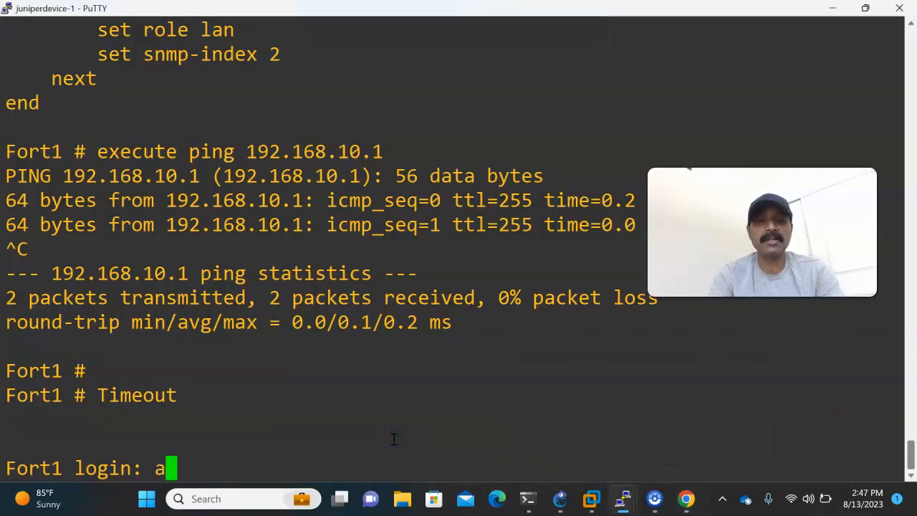
text(admin)
key(Return)
text(***)
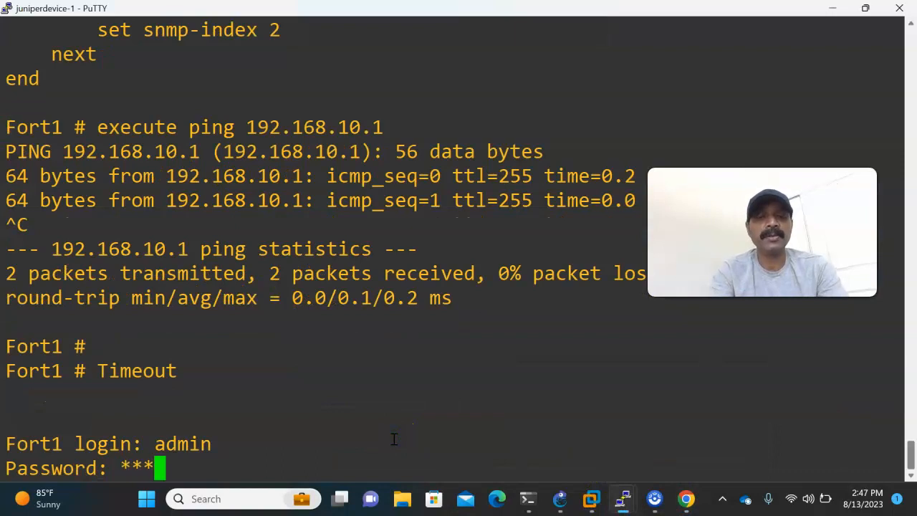
text(*)
key(Return)
key(Return)
key(Return)
key(Return)
key(Return)
key(Return)
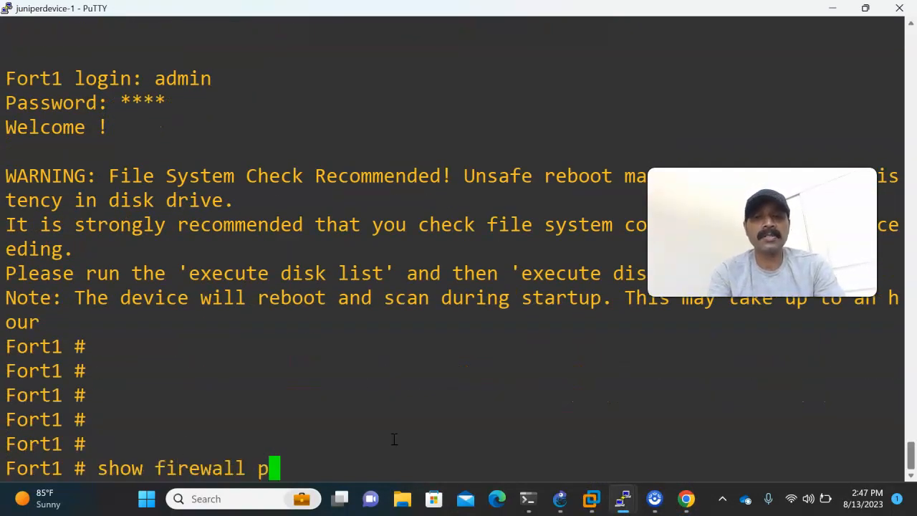
Run show firewall policy on Fort1 and review the configuration of policies 1 and 2.
text(show firewall policy)
key(Return)
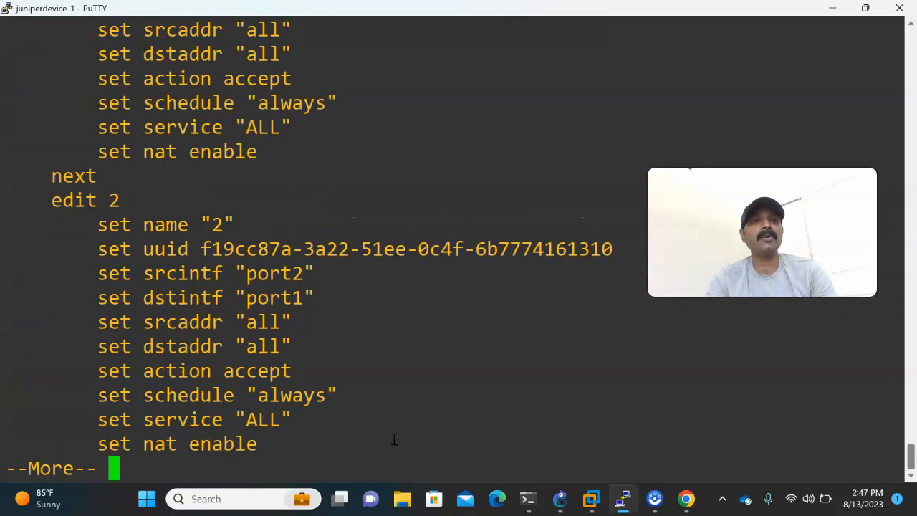
scroll(398, 419, up, 2)
scroll(314, 359, down, 2)
key(space)
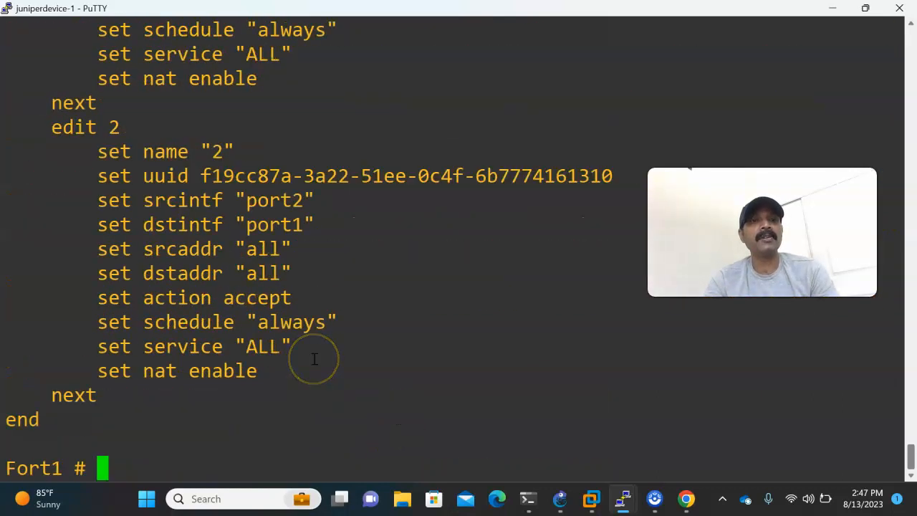
scroll(314, 359, up, 3)
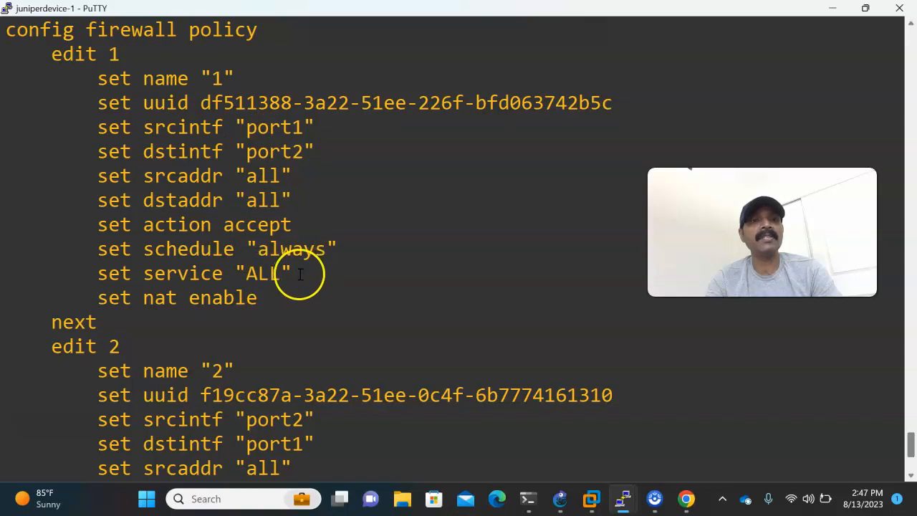
scroll(372, 328, down, 3)
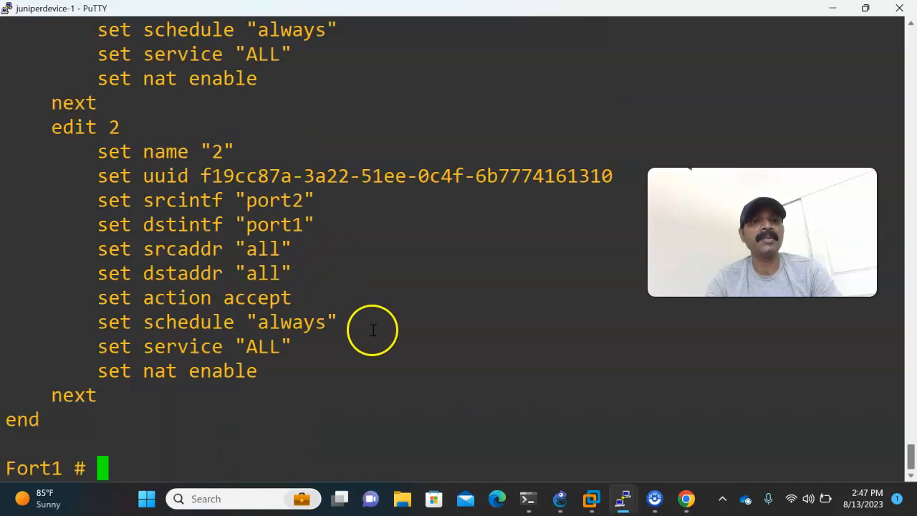
scroll(346, 320, up, 9)
scroll(346, 321, down, 10)
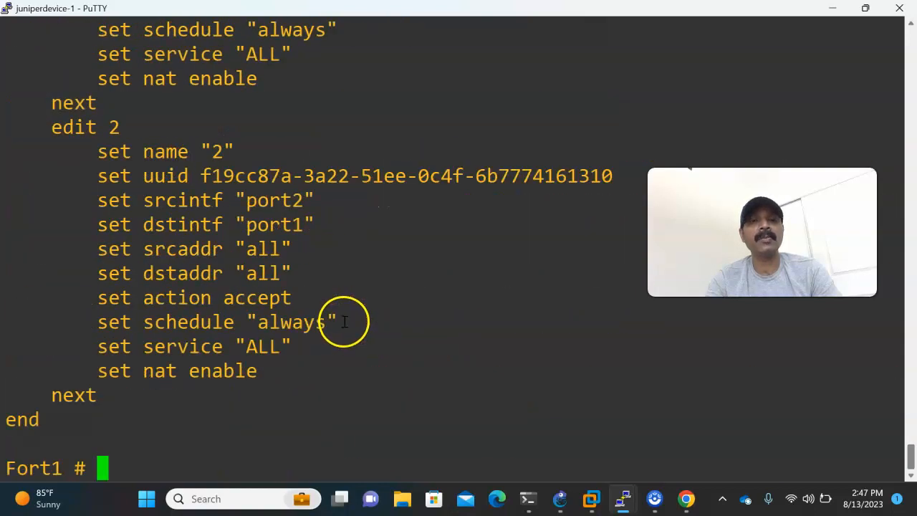
Return to Chrome and open the IPv4 policy list of Fort2.
mouse_move(684, 495)
click(677, 448)
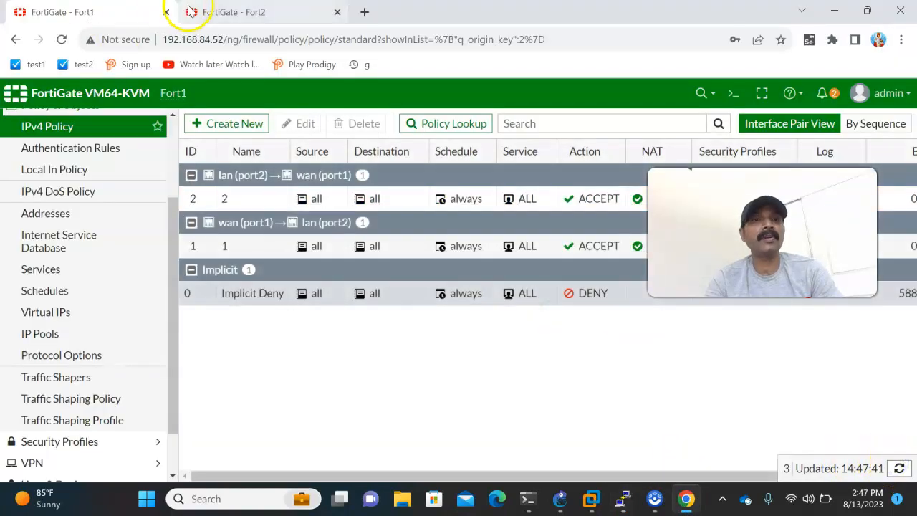
click(215, 12)
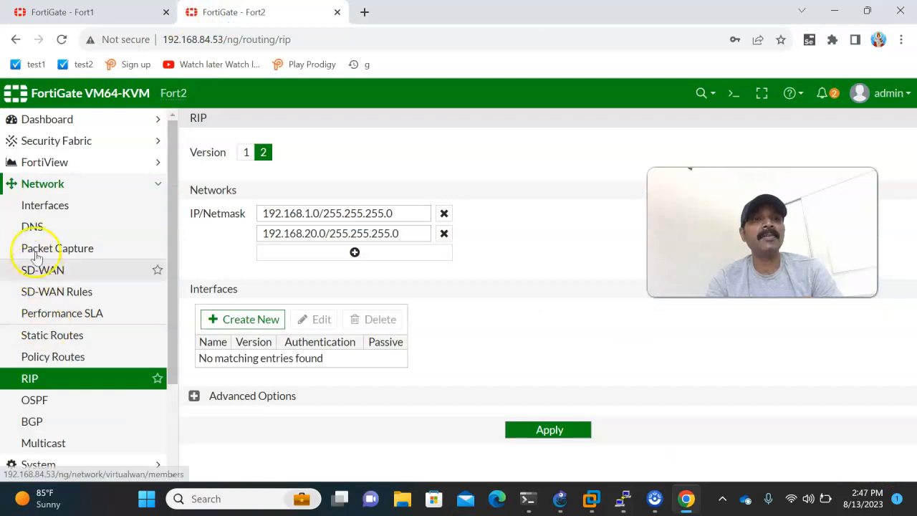
scroll(45, 206, down, 3)
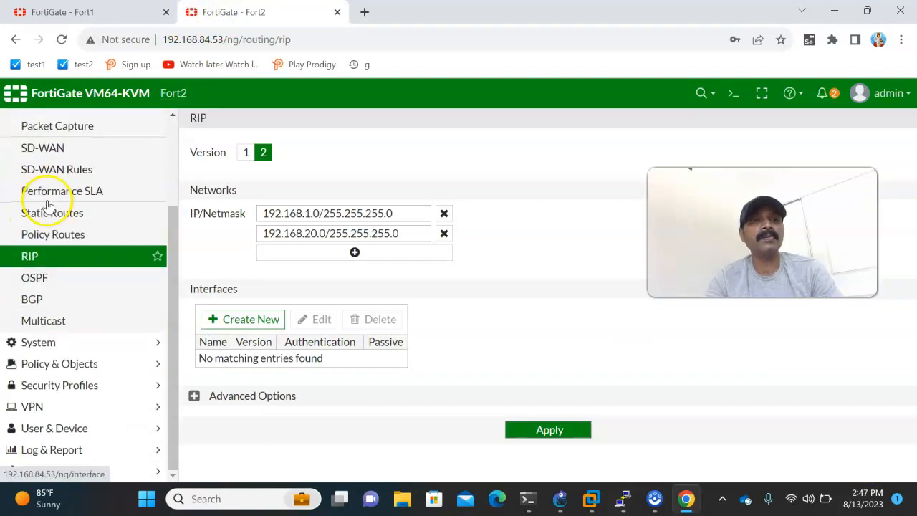
click(52, 364)
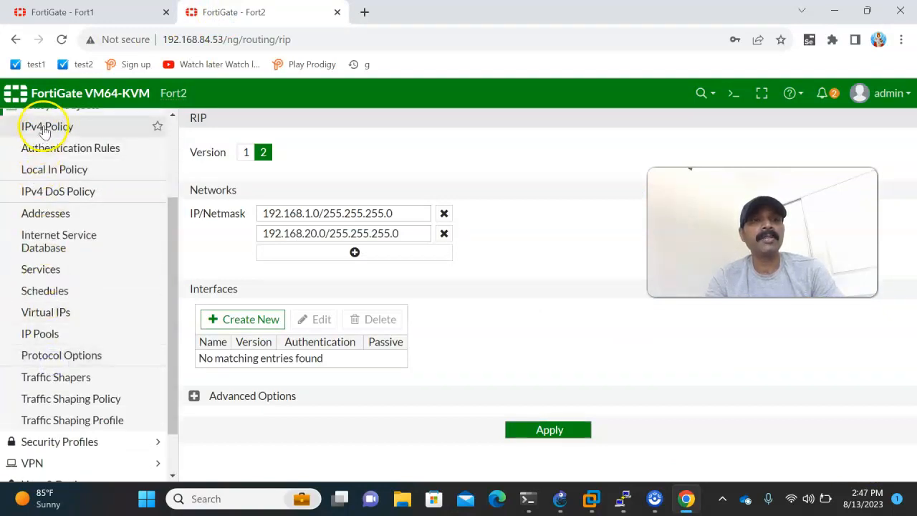
click(45, 129)
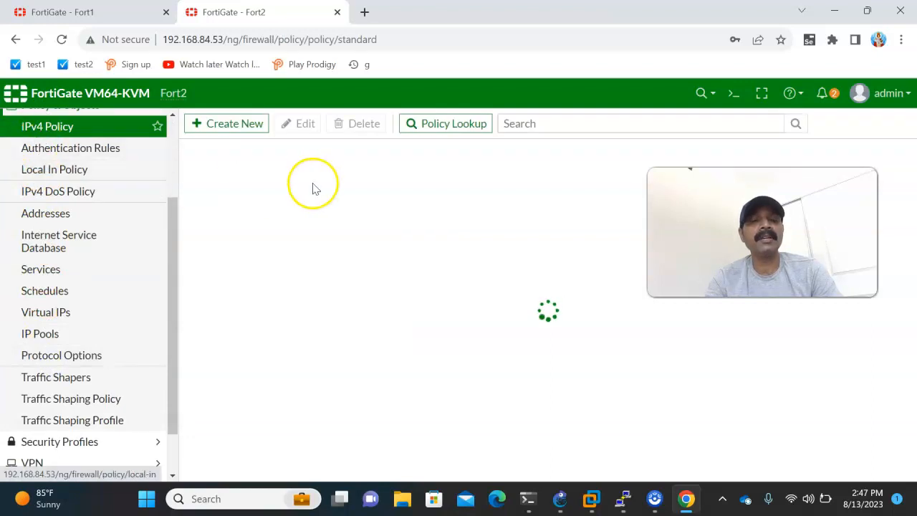
Start a new IPv4 policy on Fort2 named 1, with incoming interface wan (port1) and outgoing interface lan (port2).
click(227, 124)
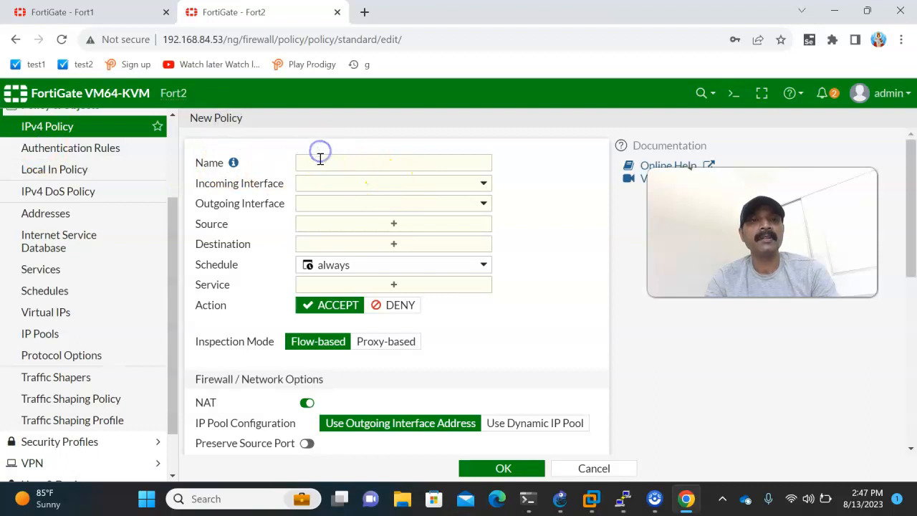
text(1)
click(318, 184)
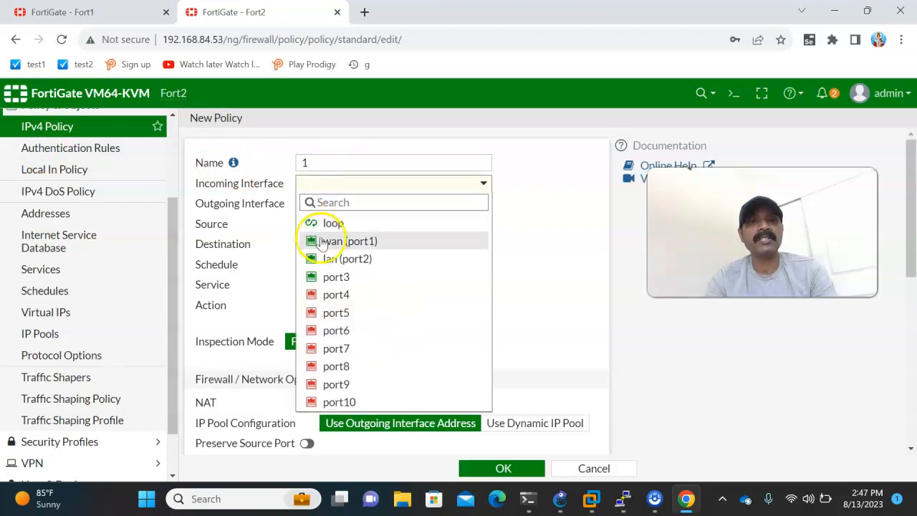
click(320, 240)
click(317, 203)
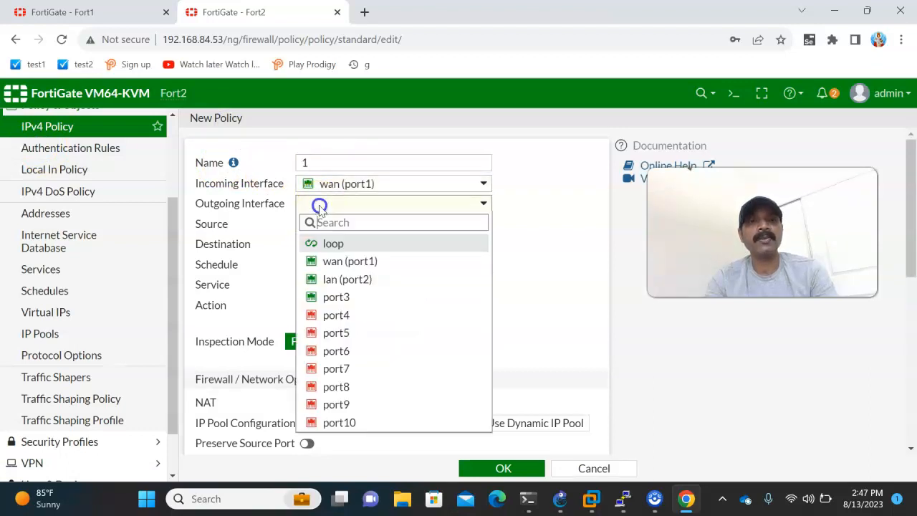
click(327, 280)
Set Fort2 policy 1's source and destination to all and its service to ALL, and save the policy.
click(317, 224)
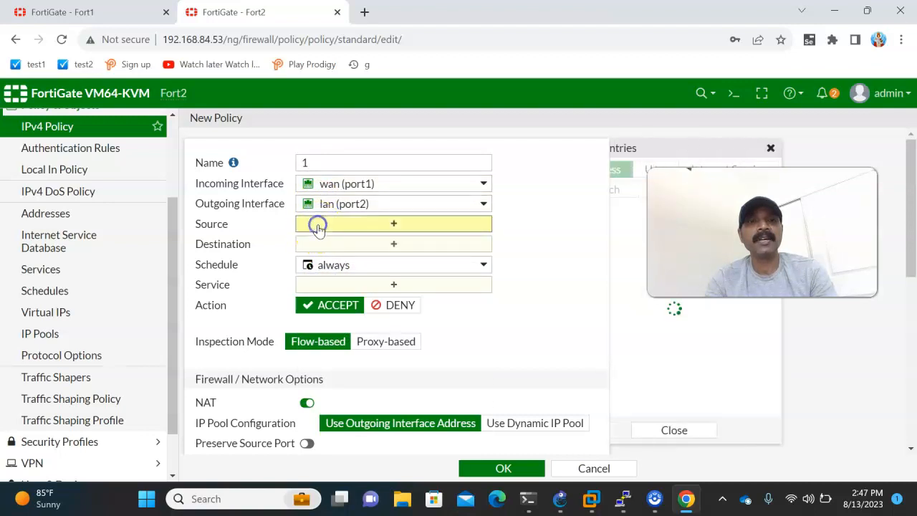
click(640, 228)
click(327, 259)
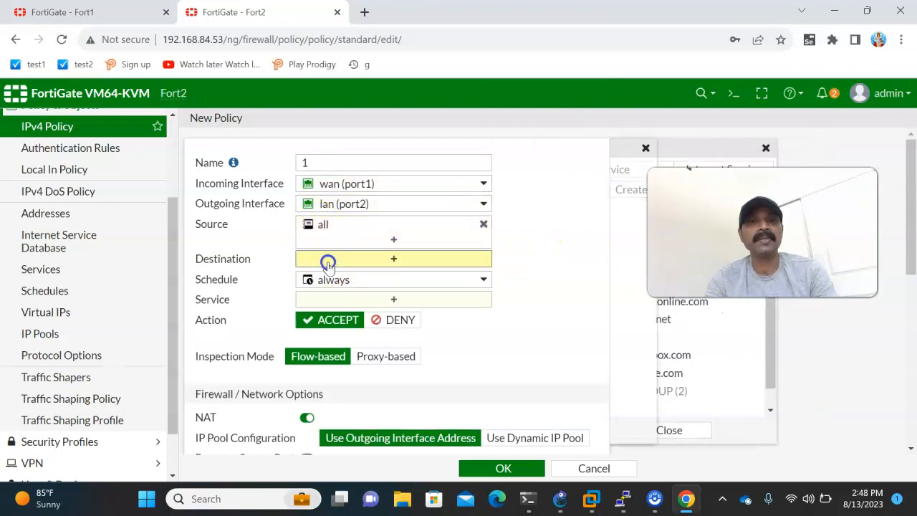
click(638, 231)
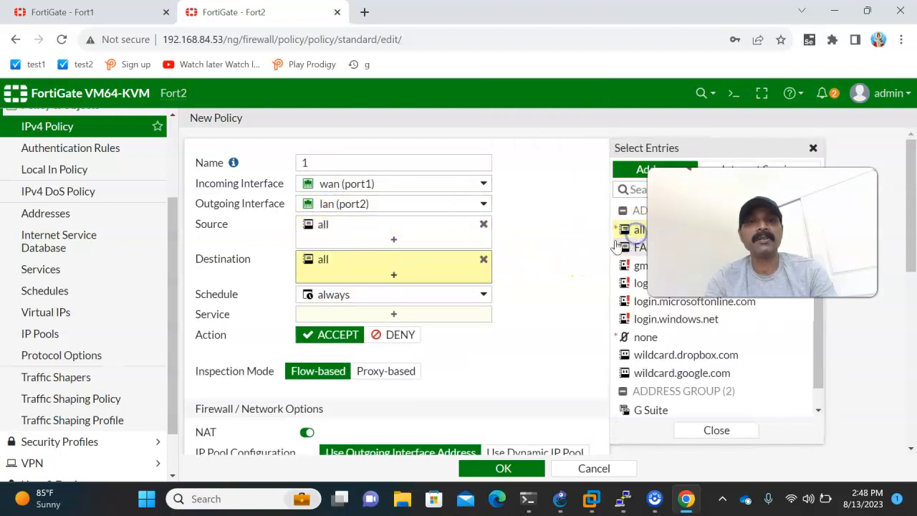
click(322, 314)
click(637, 226)
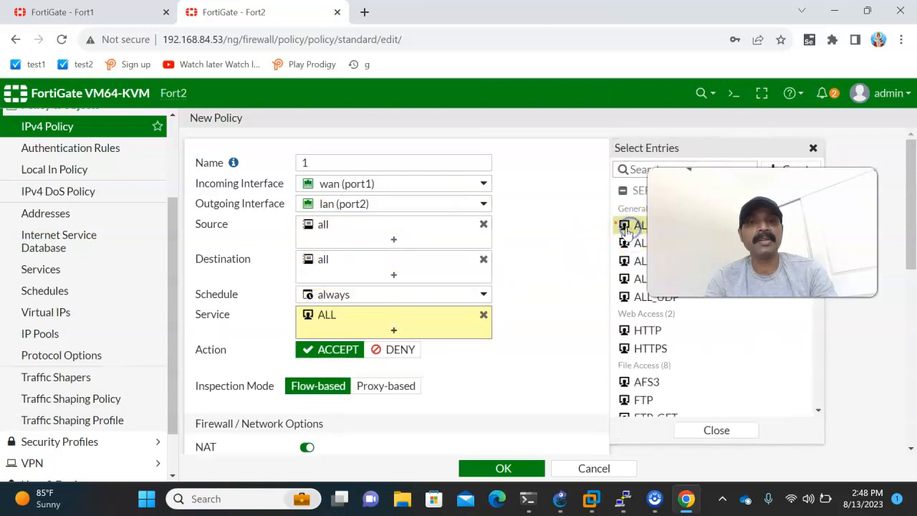
click(480, 468)
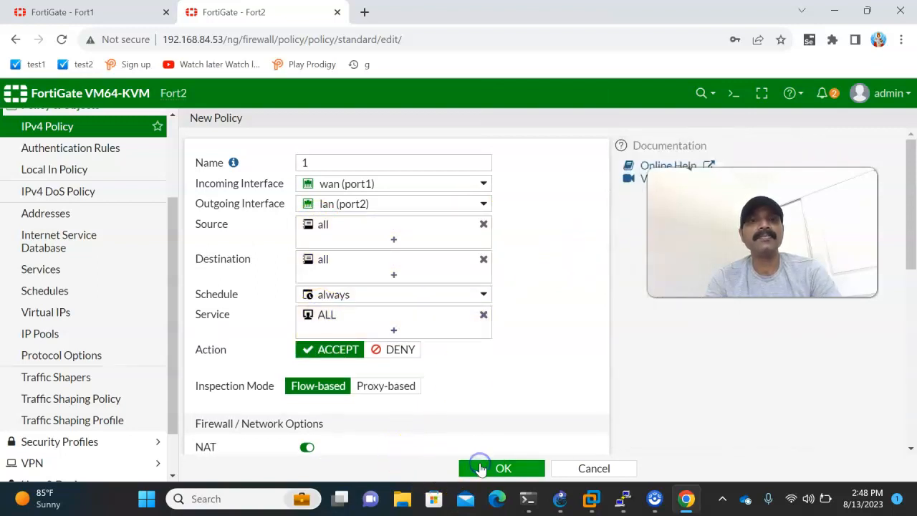
click(66, 323)
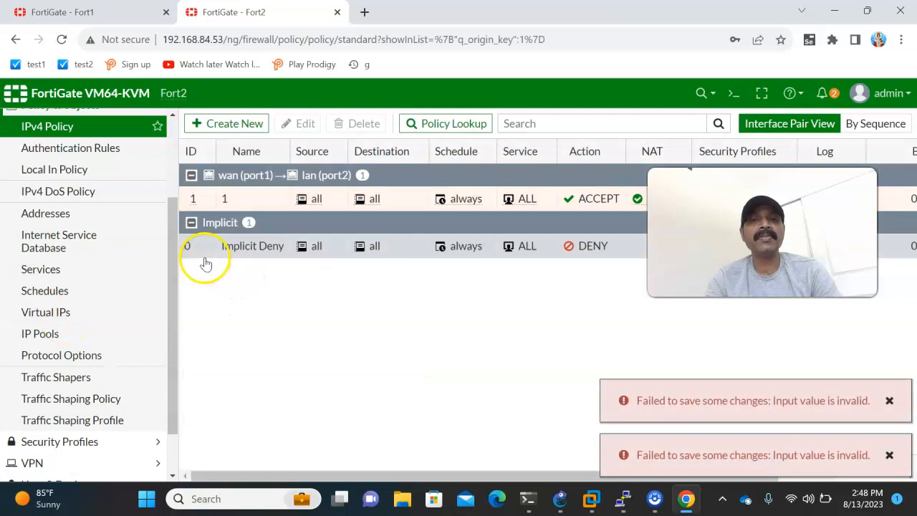
Start a second Fort2 policy named 2, with incoming interface lan (port2) and outgoing interface wan (port1).
click(237, 128)
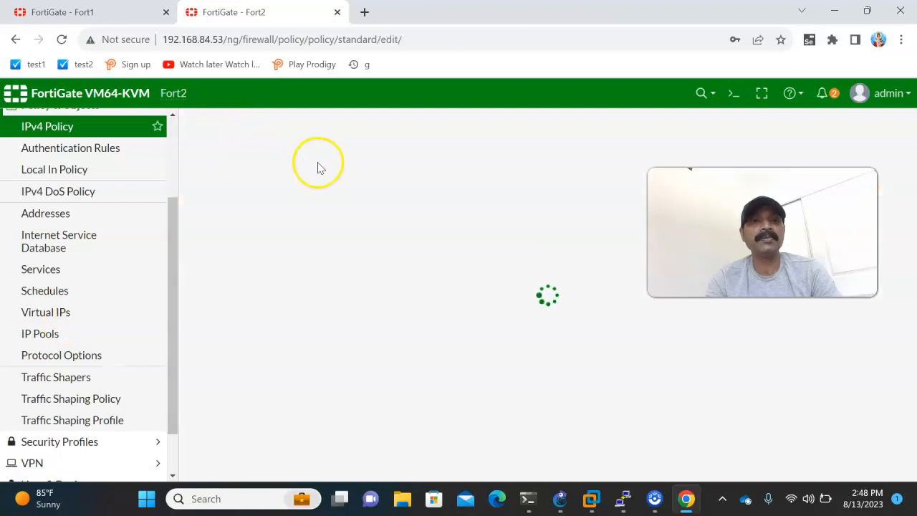
click(328, 166)
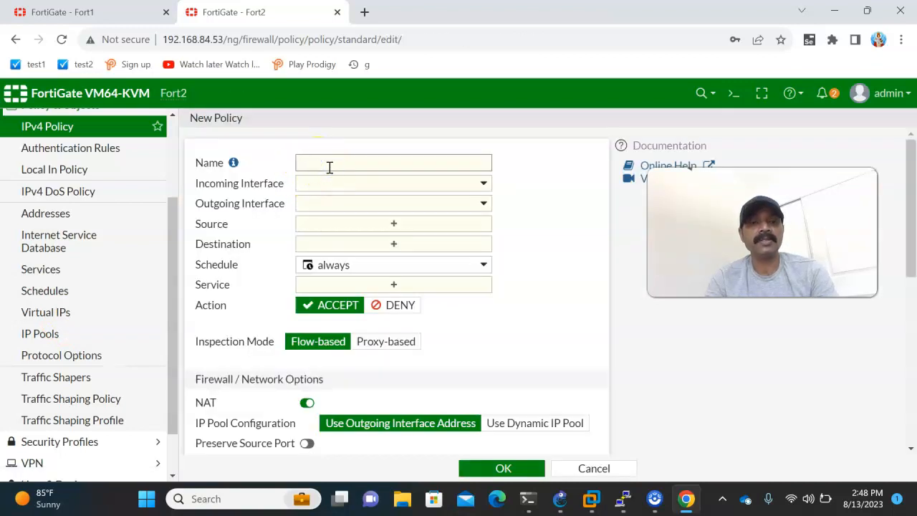
text(2)
click(324, 184)
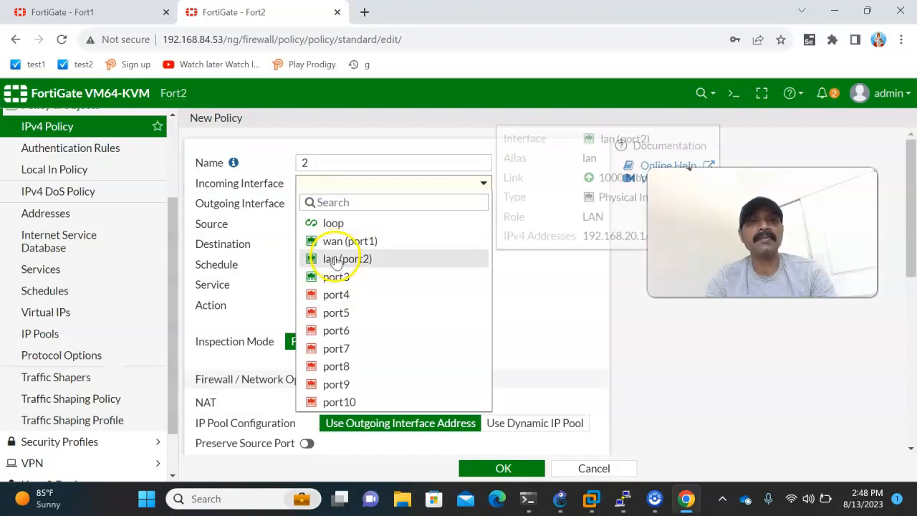
click(334, 257)
click(326, 205)
click(343, 260)
Set Fort2 policy 2's source and destination to all and its service to ALL, and save the policy.
click(318, 225)
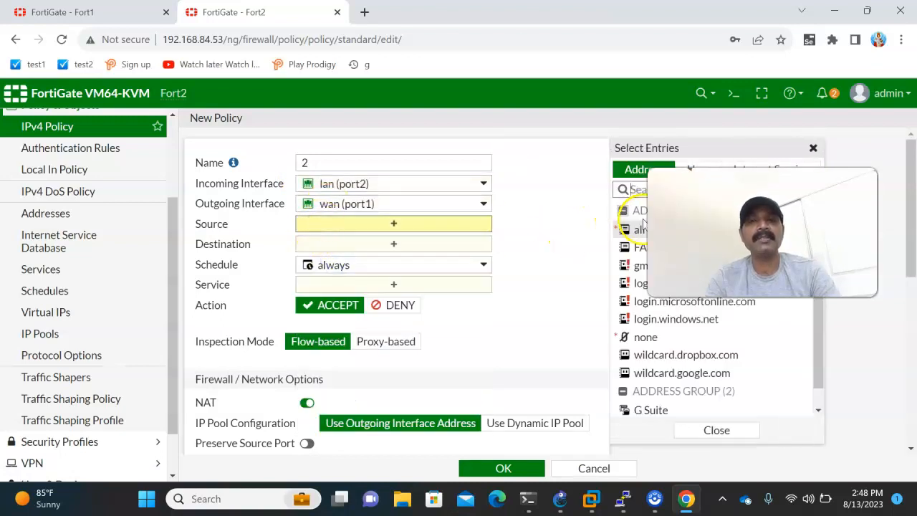
click(625, 229)
click(319, 258)
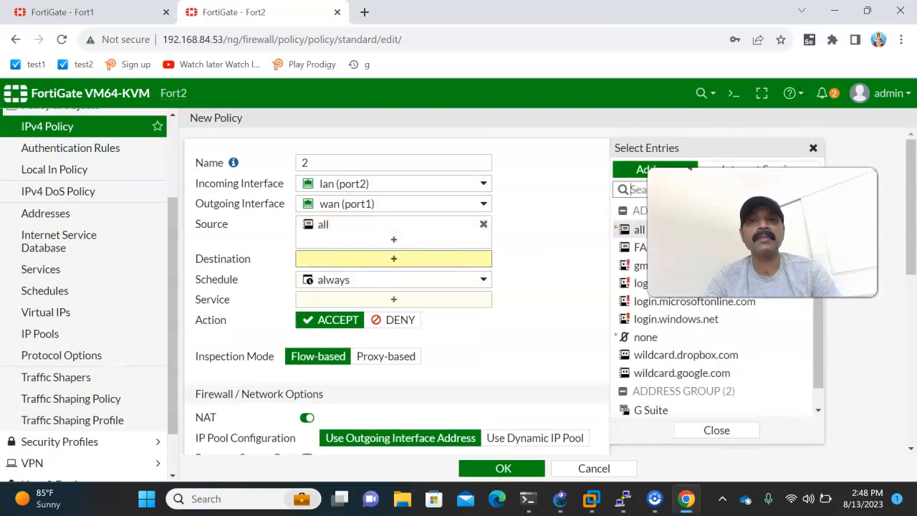
click(629, 230)
click(320, 312)
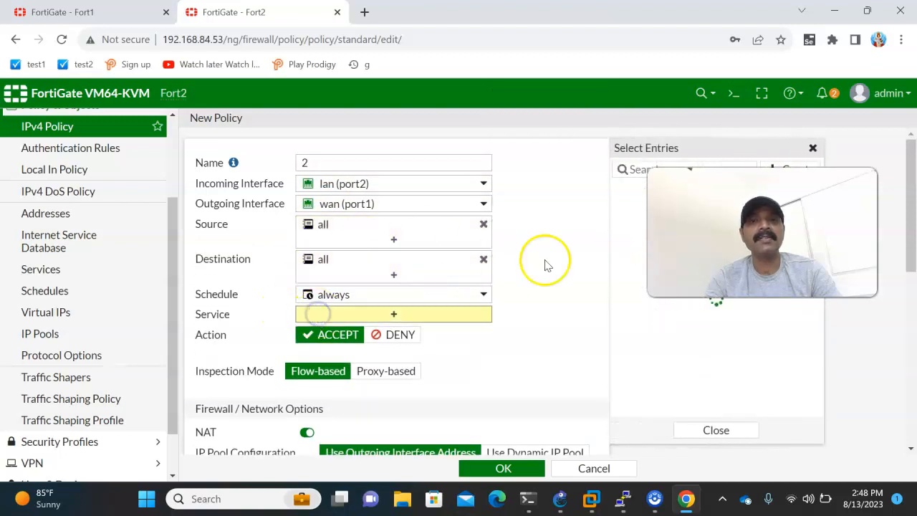
click(616, 225)
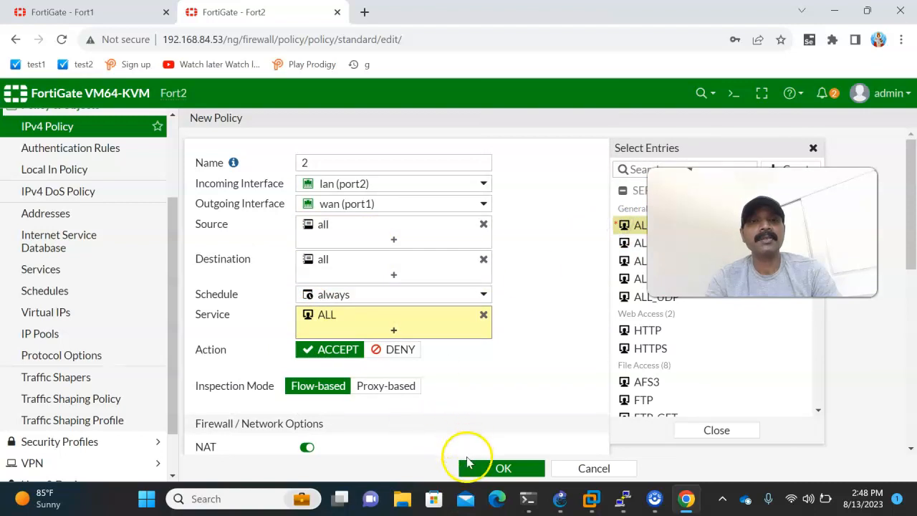
click(471, 473)
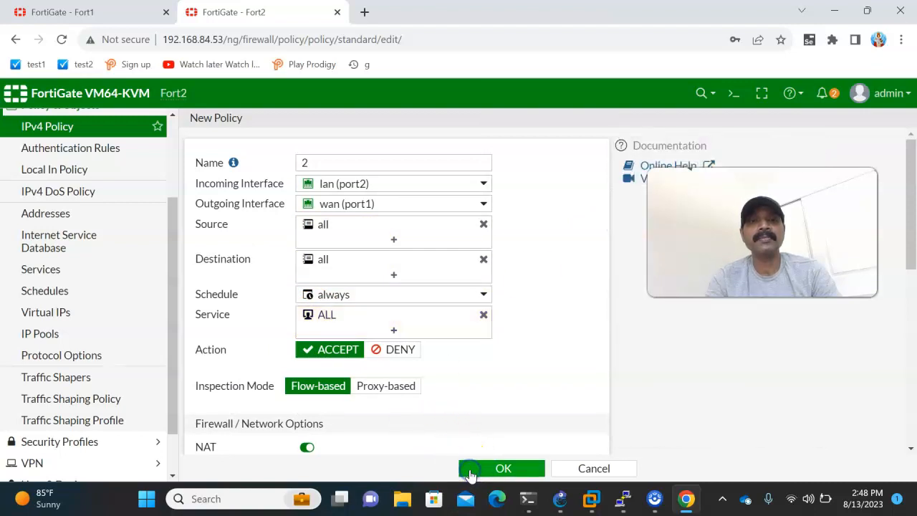
Check the topology in GNS3, and ping PC2 at 192.168.20.2 from PC1's PuTTY console.
click(560, 498)
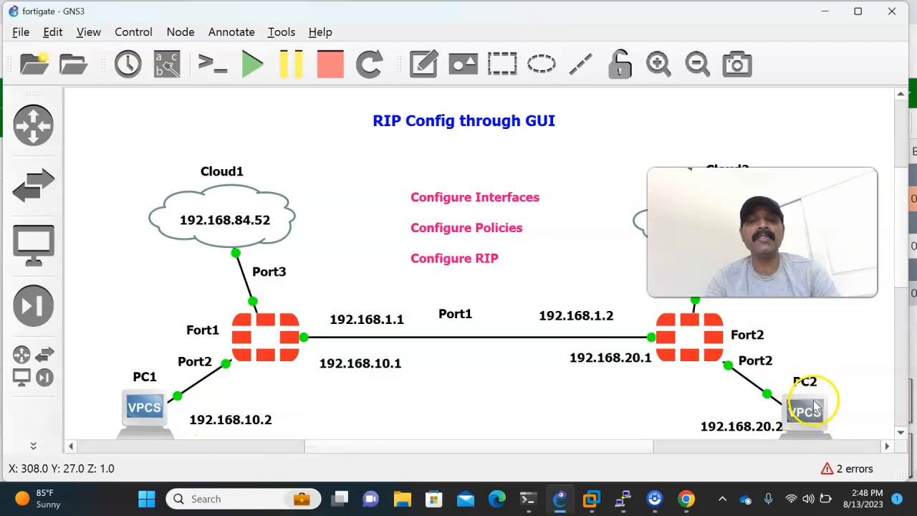
mouse_move(624, 496)
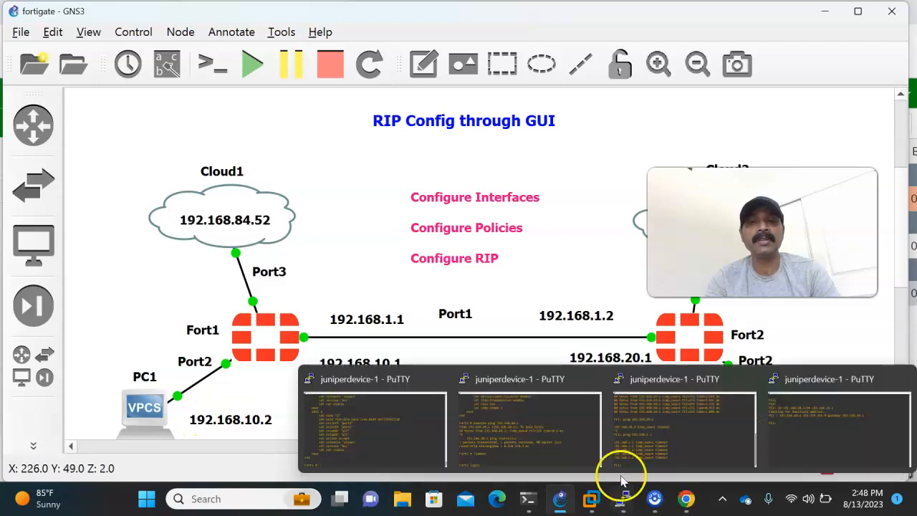
click(658, 451)
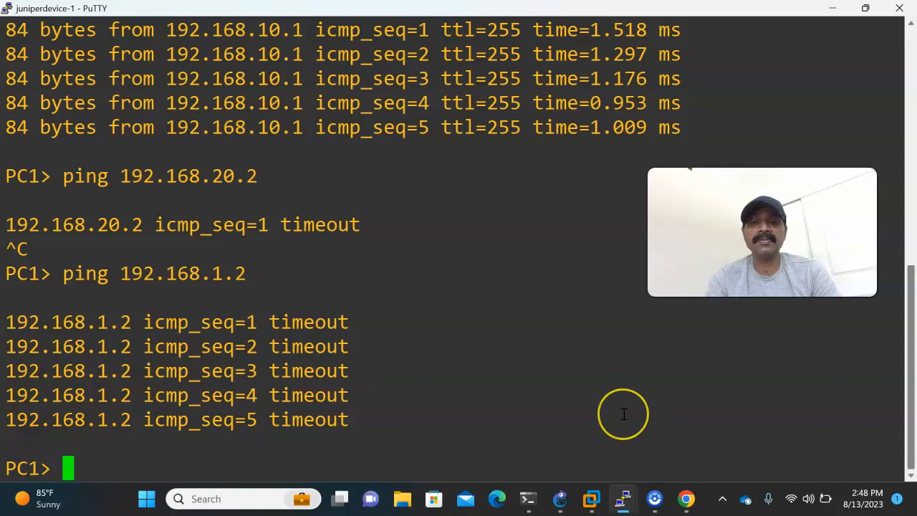
key(Up)
key(BackSpace)
key(BackSpace)
text(20.2)
key(Return)
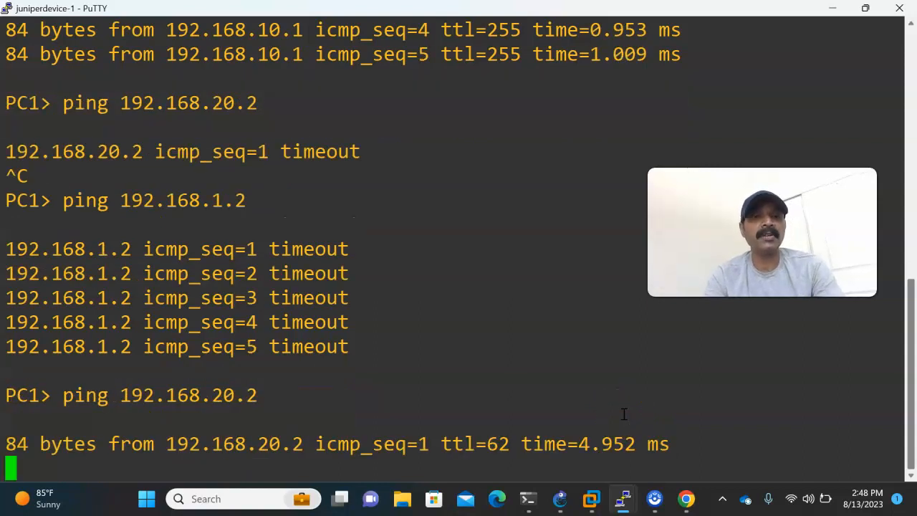
Stop the running ping on PC1 and ping Fort2's LAN gateway at 192.168.20.1.
key(ctrl+c)
key(Up)
text(1)
key(Return)
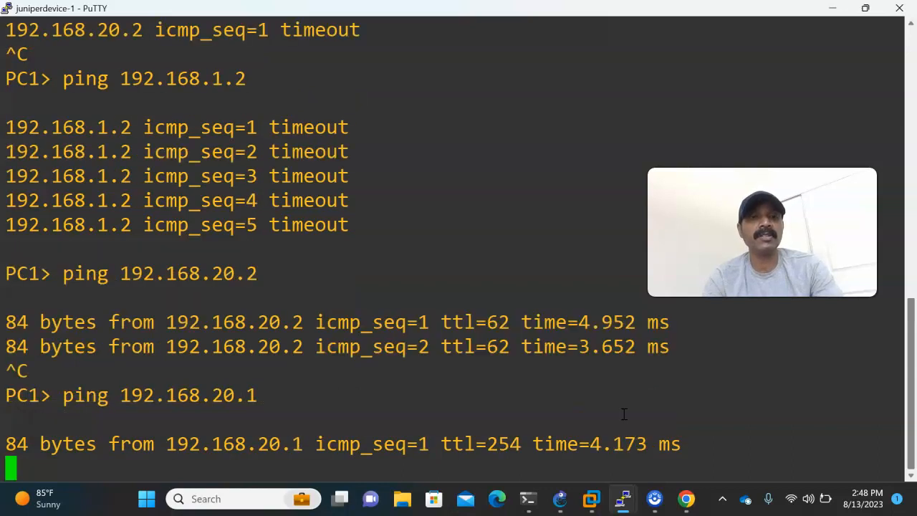
key(ctrl+c)
Check the addresses in the GNS3 topology, and ping 192.168.10.2 and 192.168.10.1 from PC2's PuTTY console.
mouse_move(621, 496)
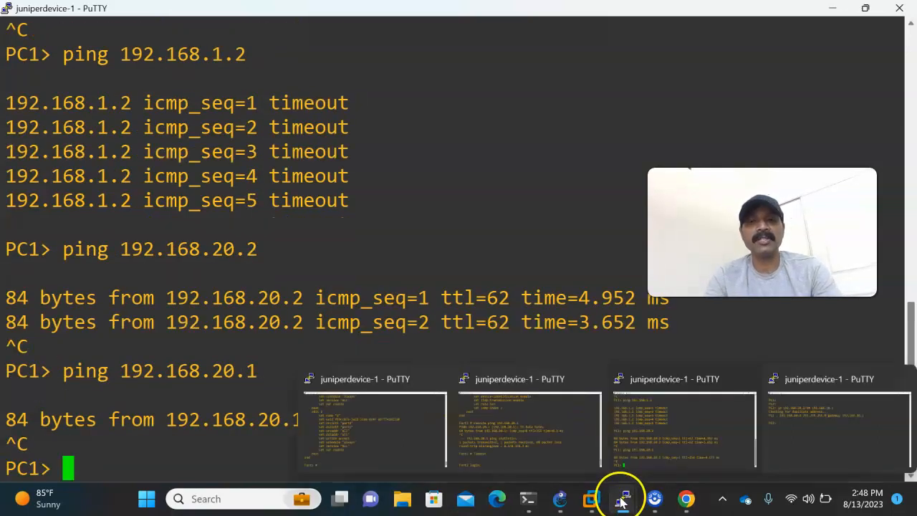
click(821, 435)
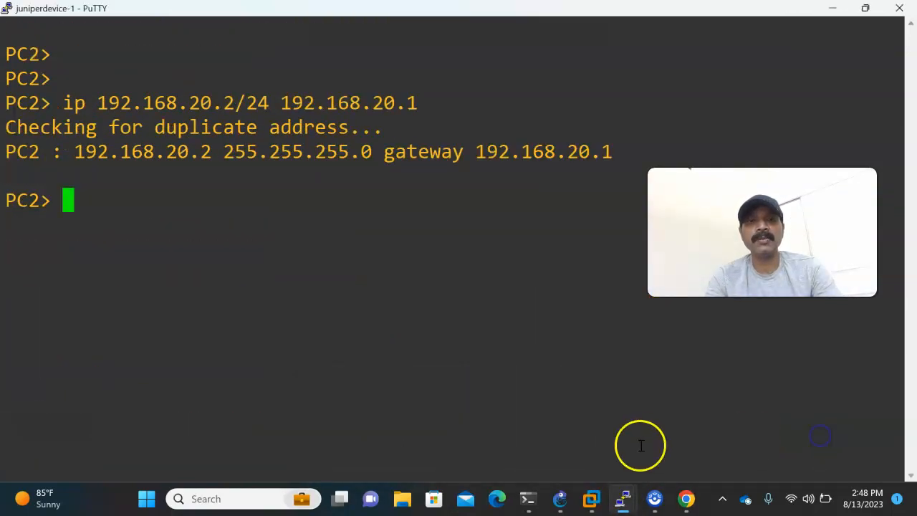
click(560, 499)
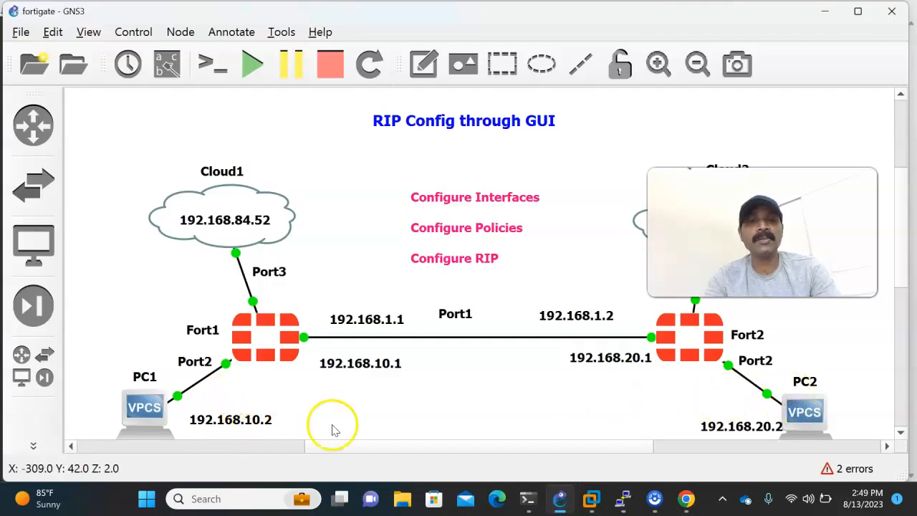
key(alt+Tab)
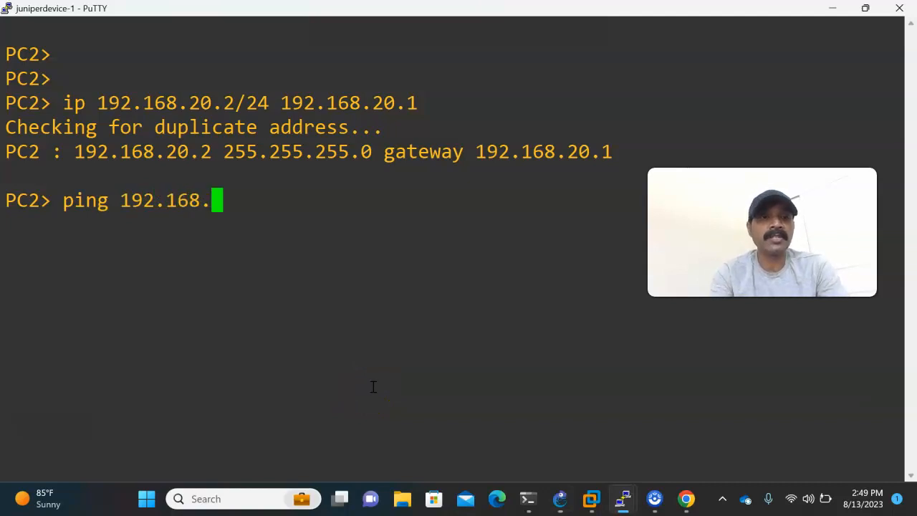
key(Return)
key(ctrl+c)
key(Up)
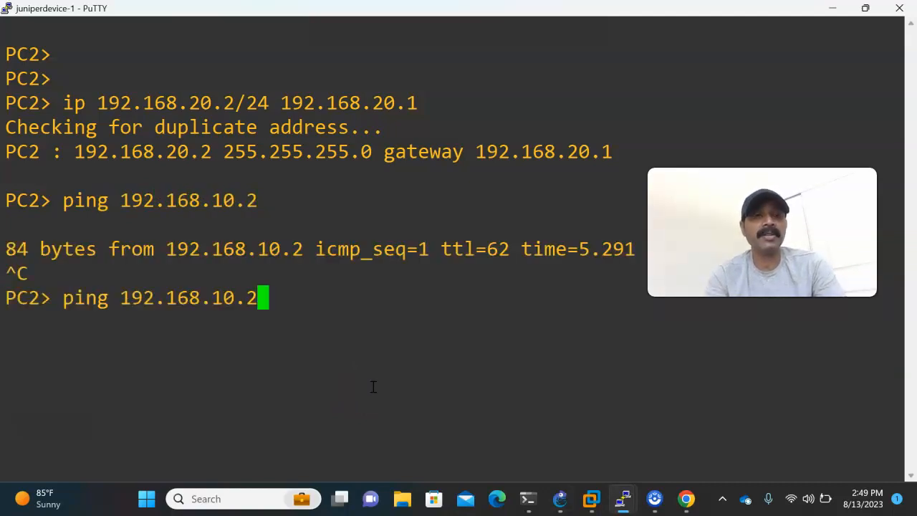
key(Return)
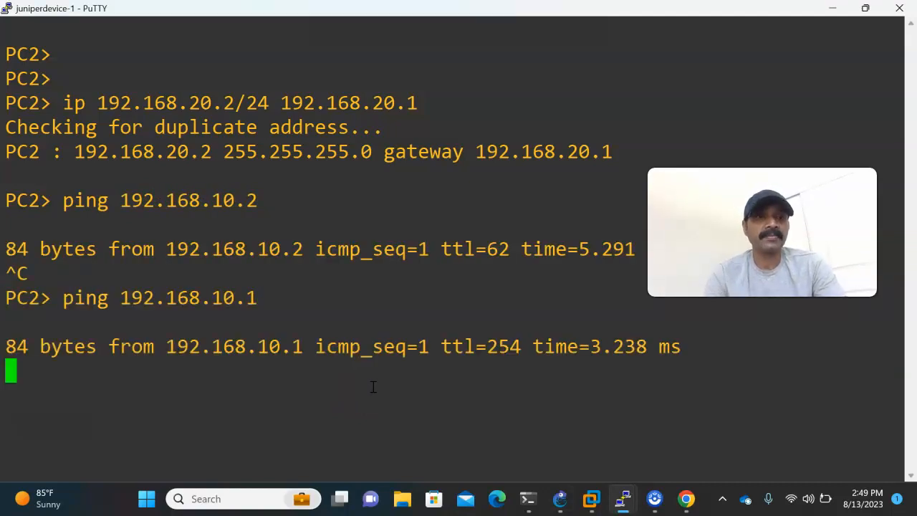
On Fort1's PuTTY console, run get router info rip database and examine the 192.168.20.0/24 route and its next hop.
click(559, 500)
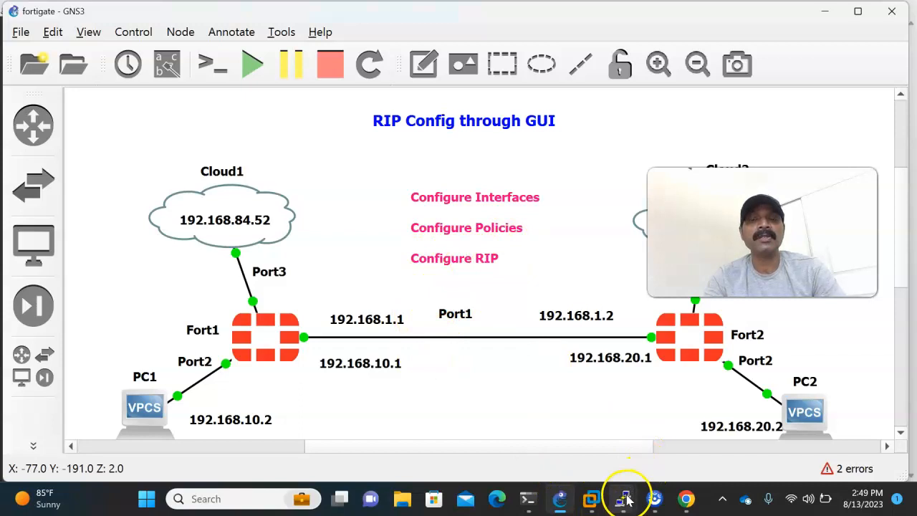
mouse_move(623, 494)
click(383, 458)
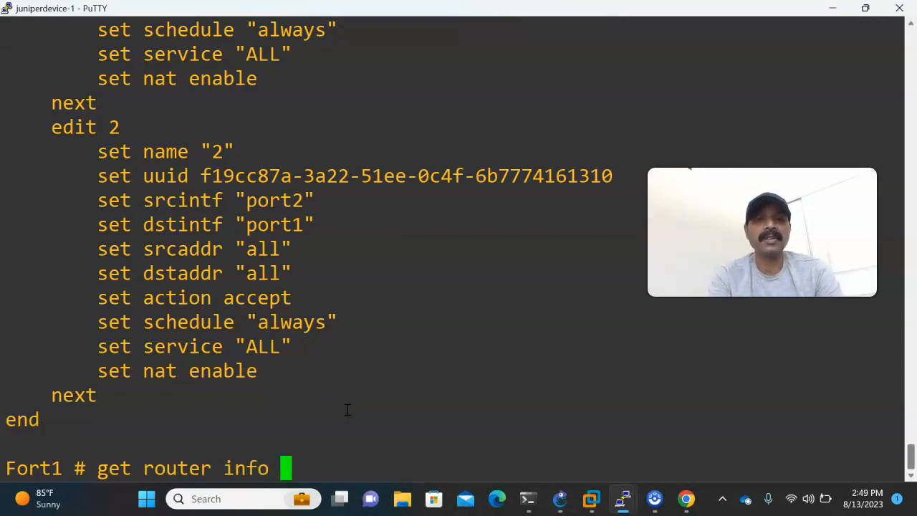
text(tabase)
key(Return)
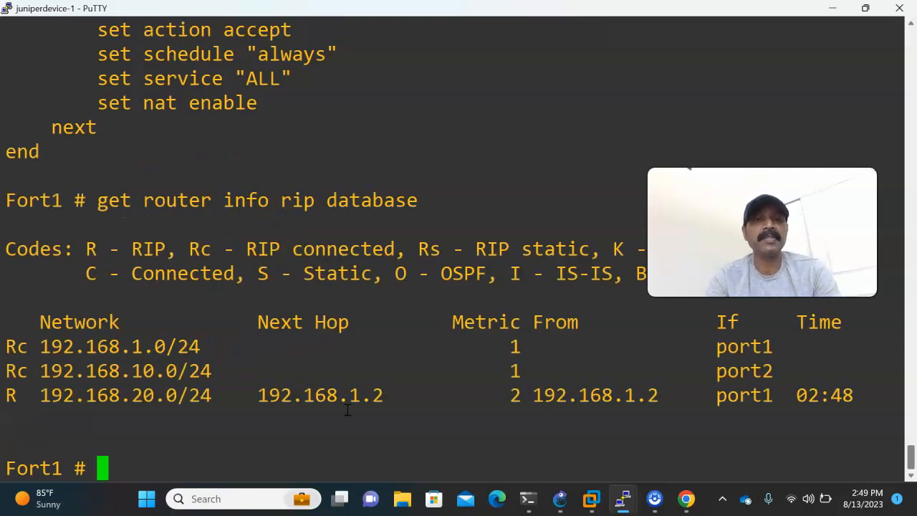
key(Return)
key(Return)
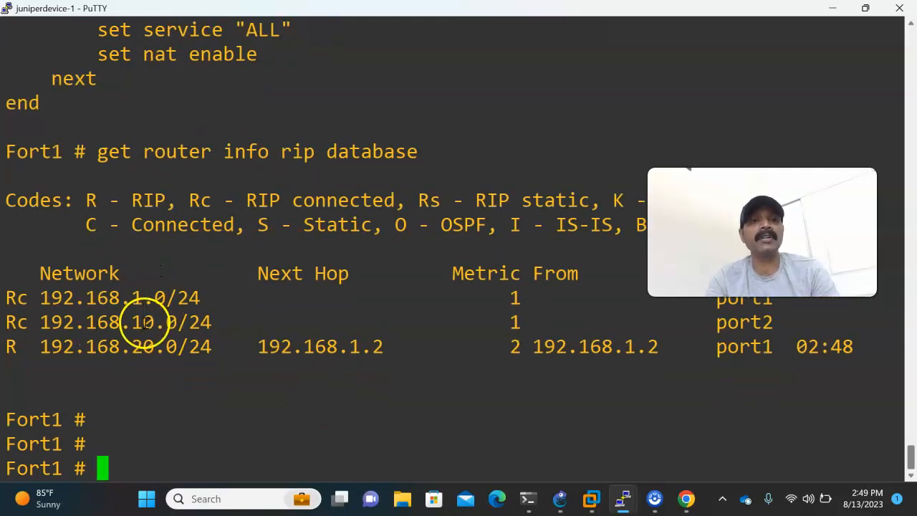
drag(35, 348, 587, 349)
click(255, 414)
double_click(261, 347)
click(338, 397)
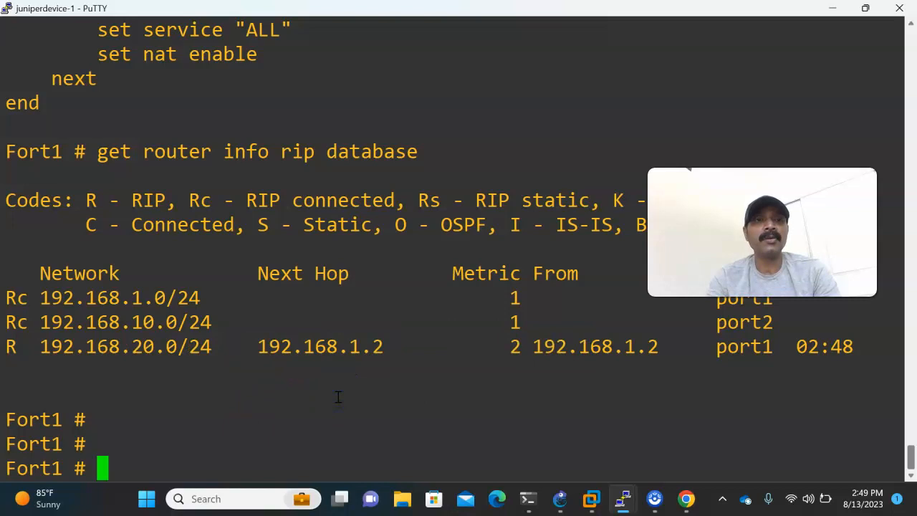
Display Fort1's RIP details for port1 and port2 with get router info rip interface, and review the RIP database output again.
key(Up)
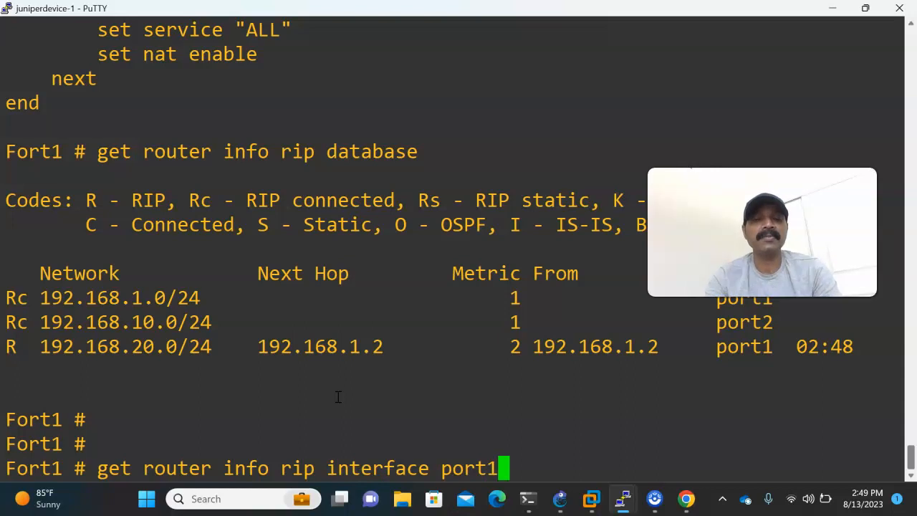
key(Return)
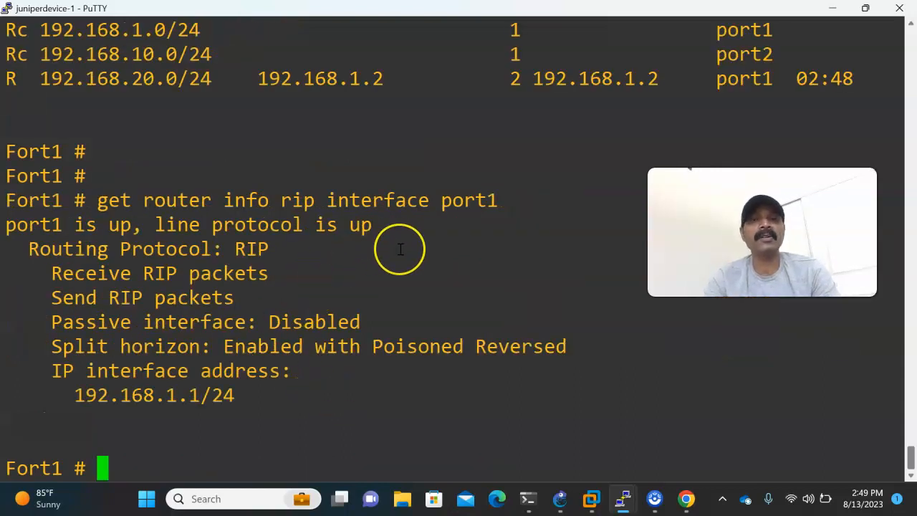
key(Up)
key(BackSpace)
text(2)
key(Return)
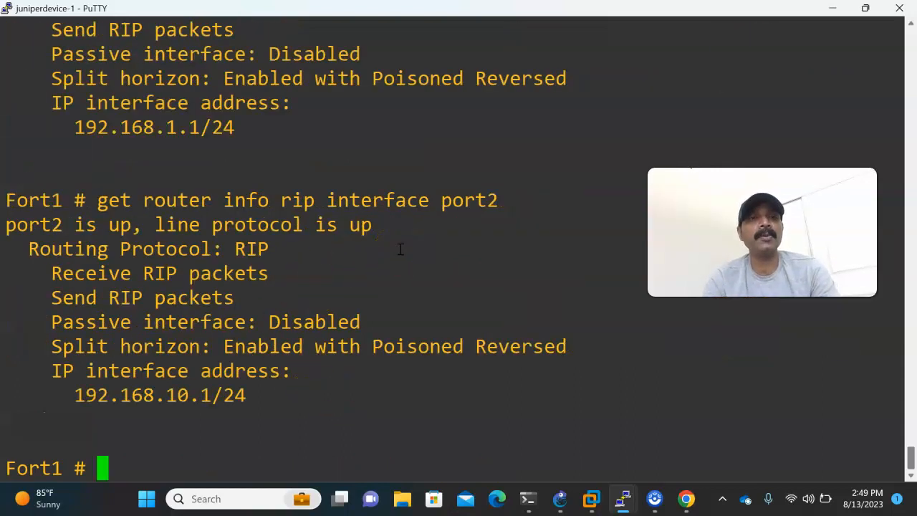
scroll(400, 248, up, 3)
scroll(395, 253, up, 3)
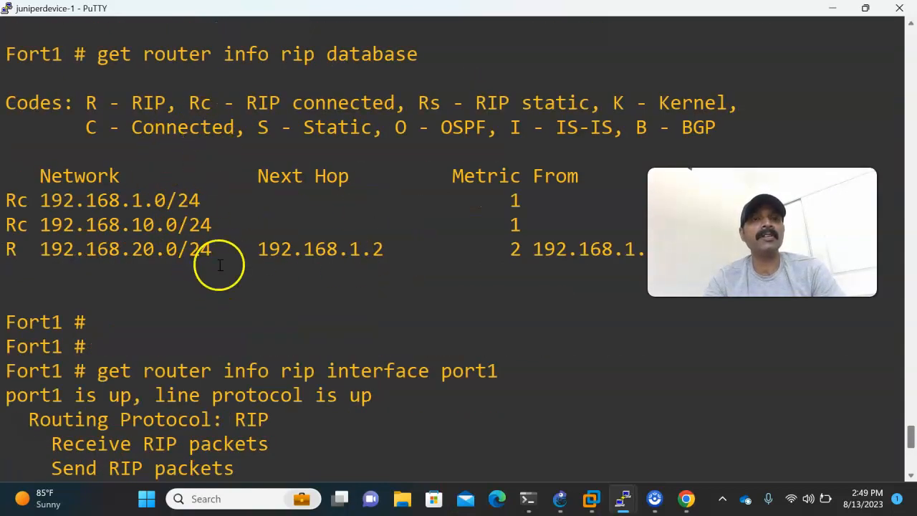
Switch to Fort2's PuTTY console and log in as admin with the account password.
mouse_move(626, 495)
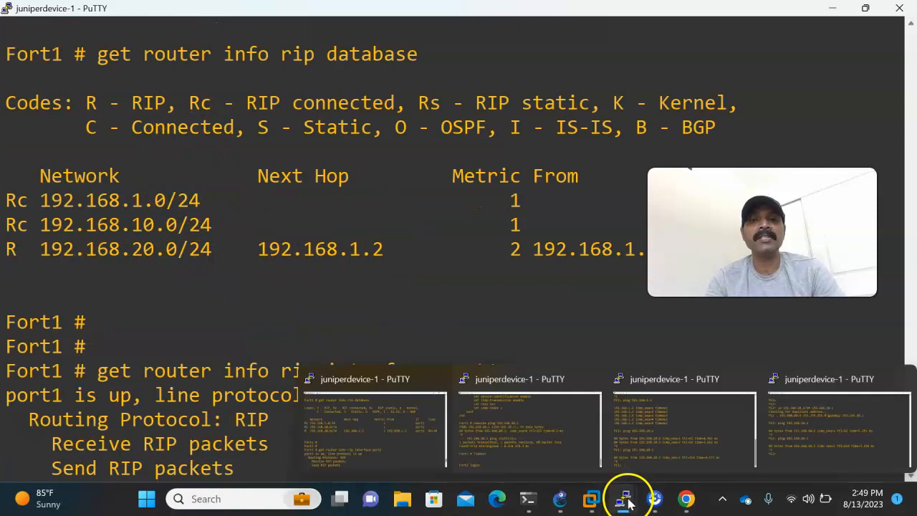
click(509, 457)
text(admi)
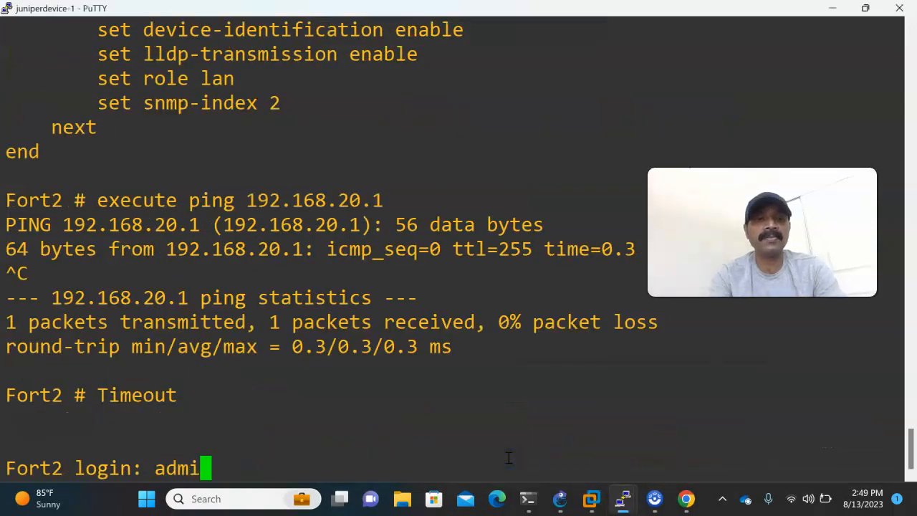
text(n)
key(Return)
key(Return)
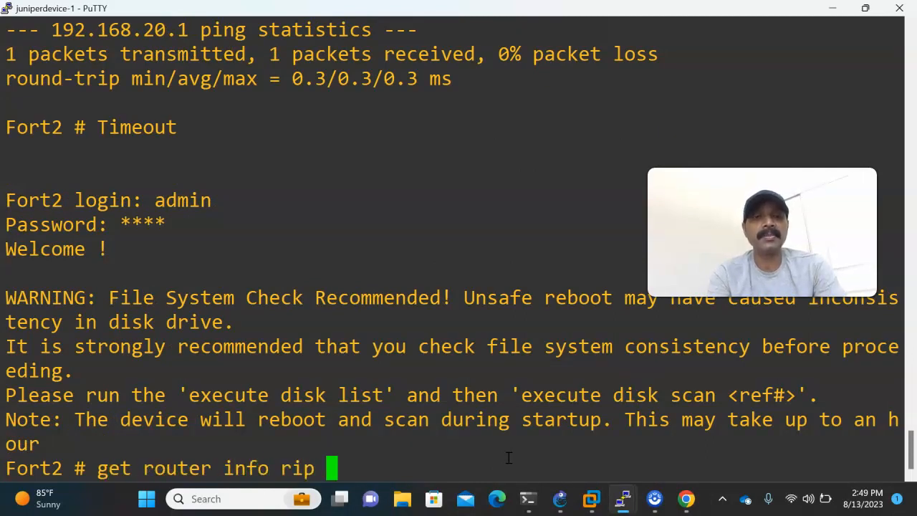
Display Fort2's learned and connected RIP networks with get router info rip database.
text(get router info rip da)
key(Tab)
key(Return)
List the RIP status of all Fort2 interfaces with get router info rip interface, and return to the GNS3 topology.
key(Up)
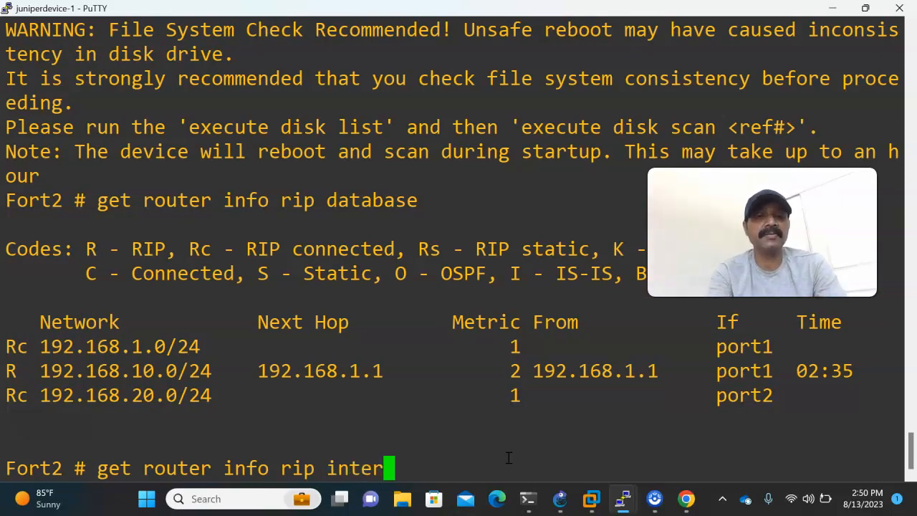
key(Tab)
key(Return)
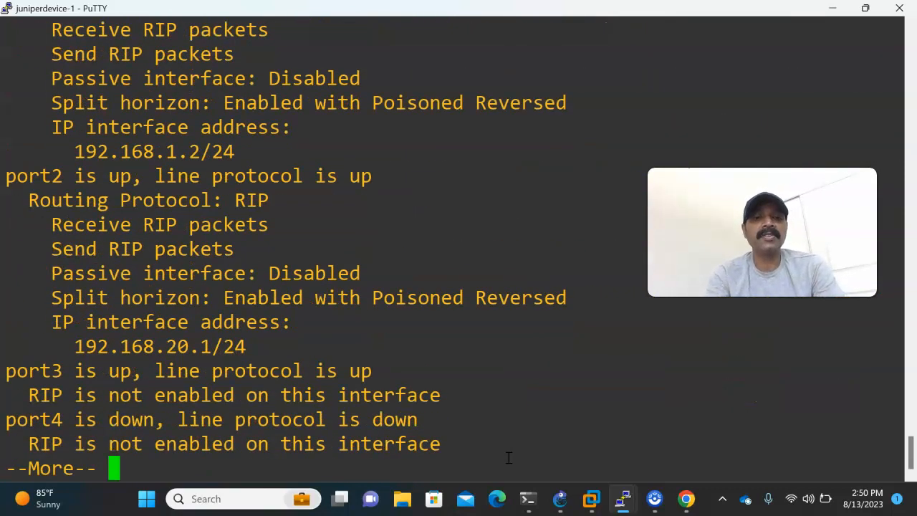
key(space)
click(510, 434)
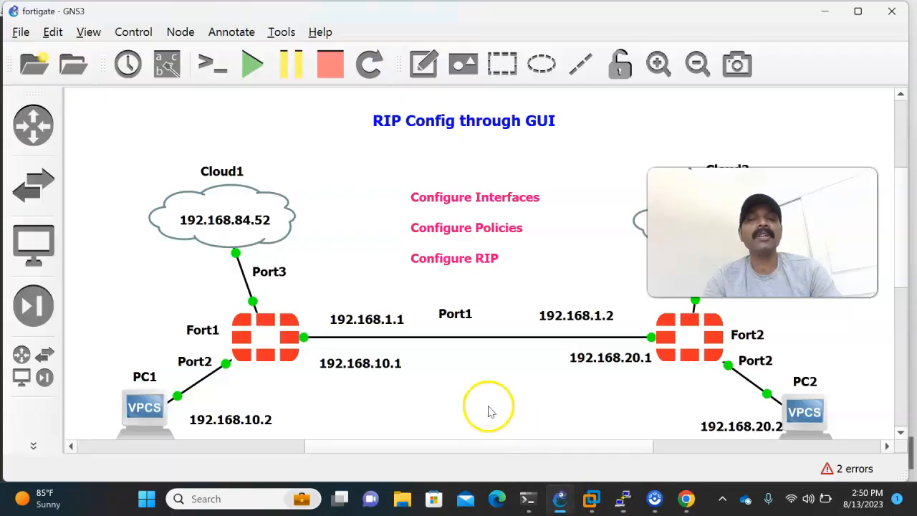